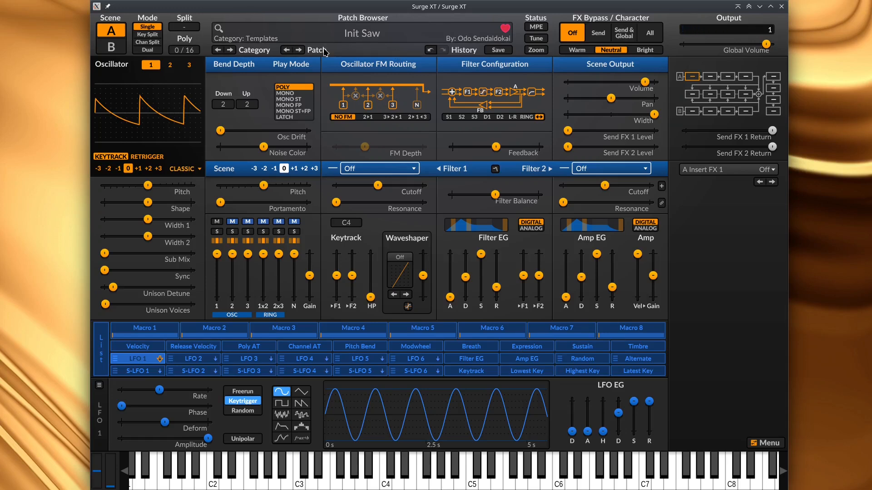
{"action": "left_click", "coordinate": [358, 34]}
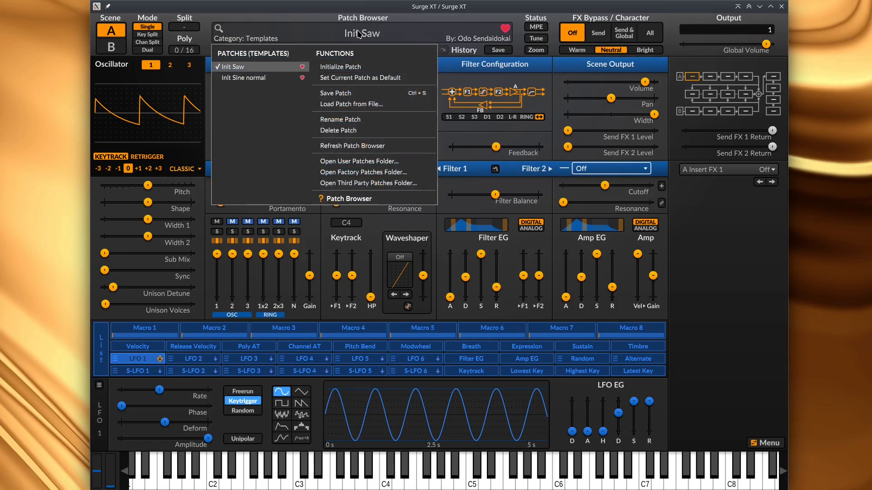
{"action": "left_click", "coordinate": [358, 35]}
{"action": "right_click", "coordinate": [358, 35]}
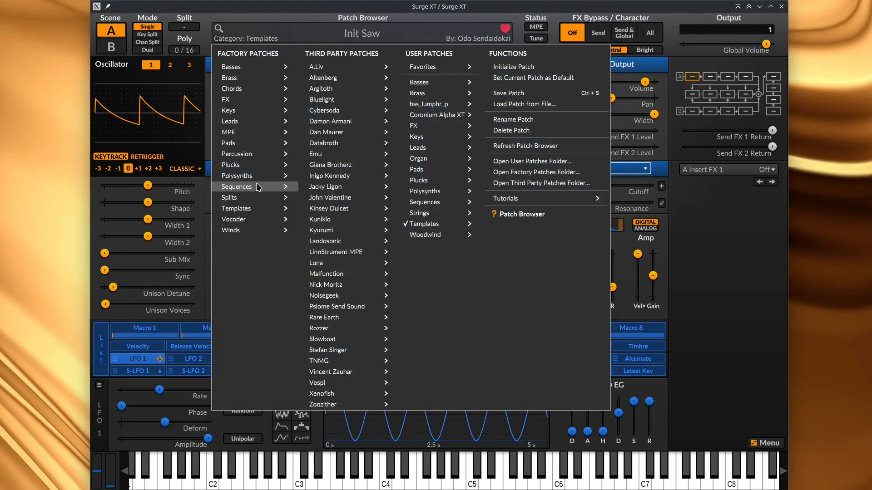
{"action": "mouse_move", "coordinate": [256, 209]}
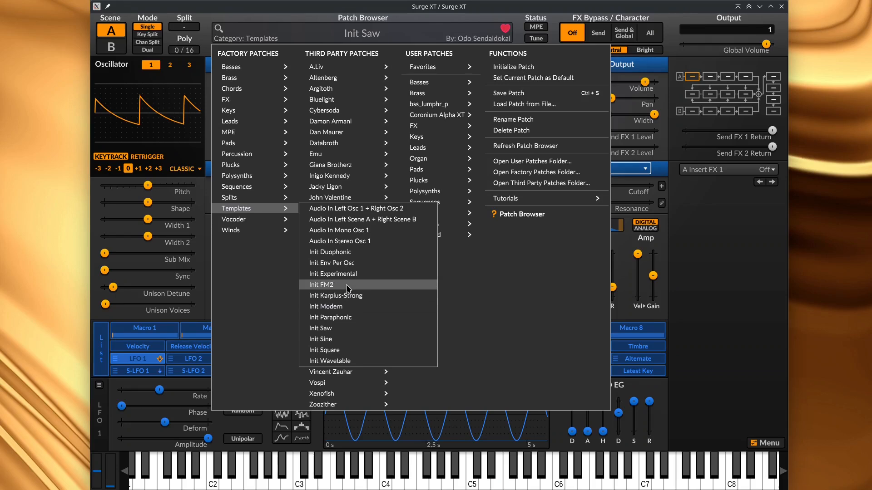
{"action": "left_click", "coordinate": [351, 21]}
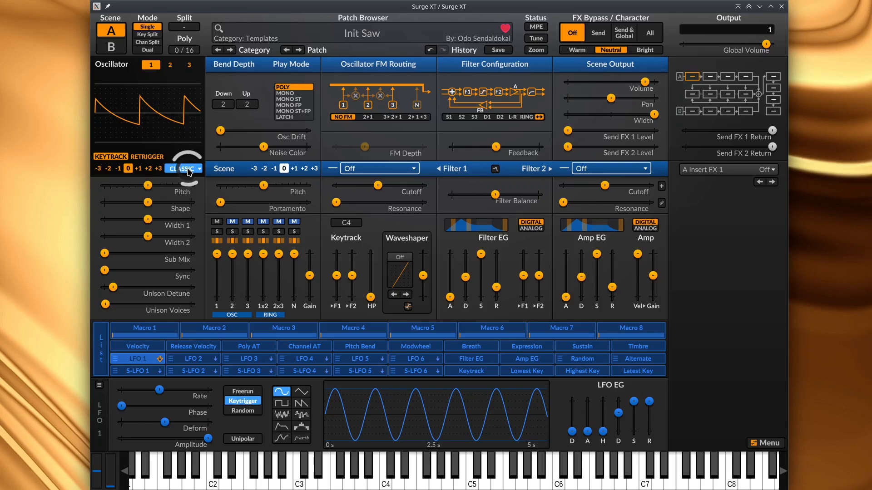
Check oscillator 1's solo toggle in the mixer and set the oscillator's type to FM2
{"action": "left_click", "coordinate": [217, 232]}
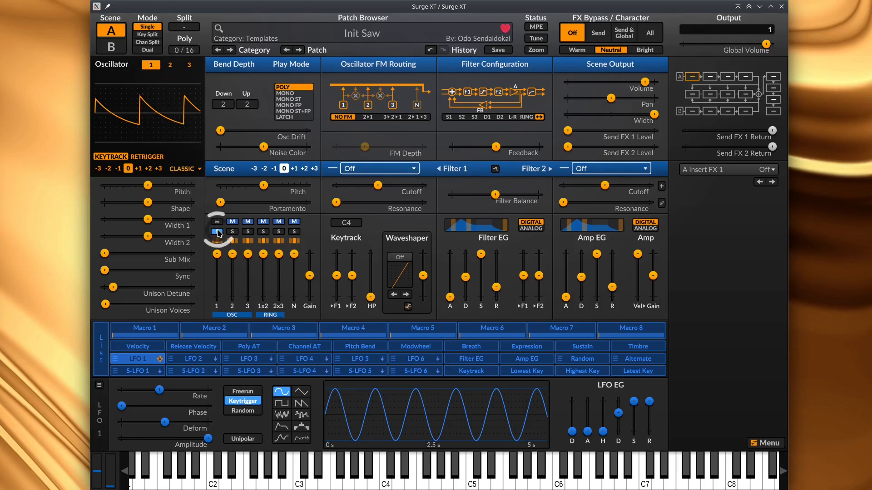
{"action": "left_click", "coordinate": [217, 234]}
{"action": "left_click", "coordinate": [217, 223]}
{"action": "left_click", "coordinate": [185, 169]}
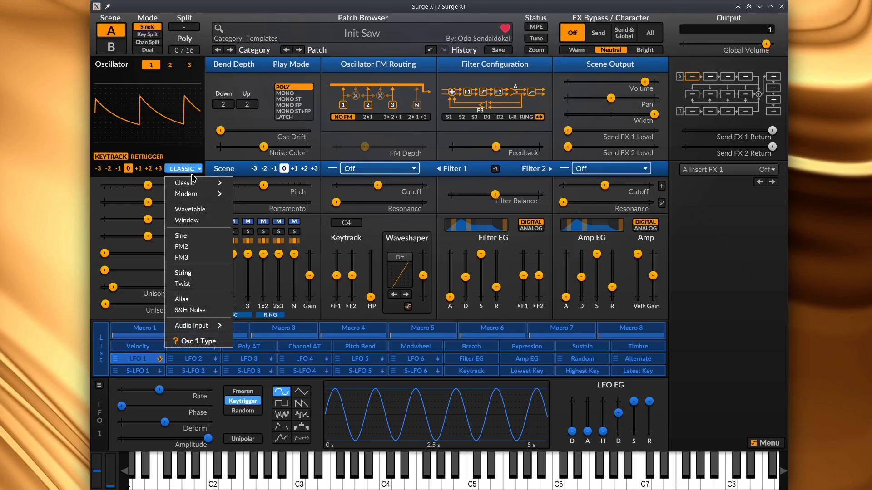
{"action": "left_click", "coordinate": [194, 247]}
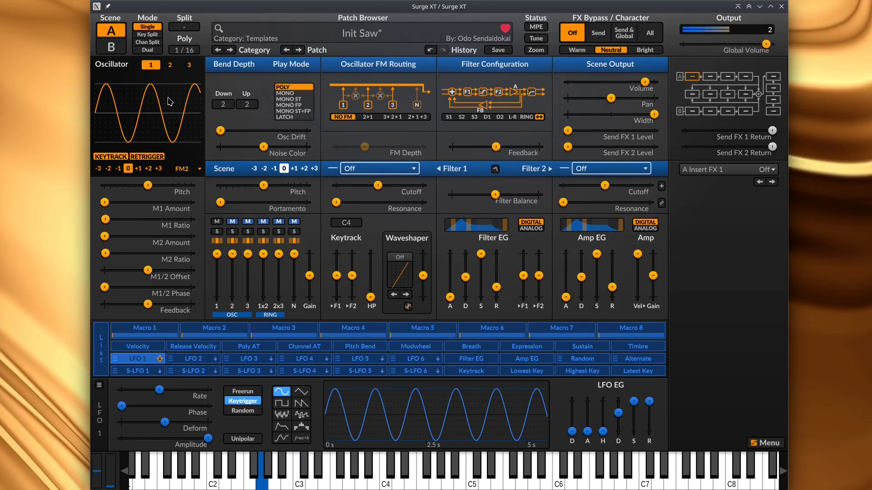
Switch oscillator 1 to the Classic type for comparison and return it to FM2
{"action": "left_click", "coordinate": [181, 168]}
{"action": "mouse_move", "coordinate": [208, 187]}
{"action": "left_click", "coordinate": [247, 187]}
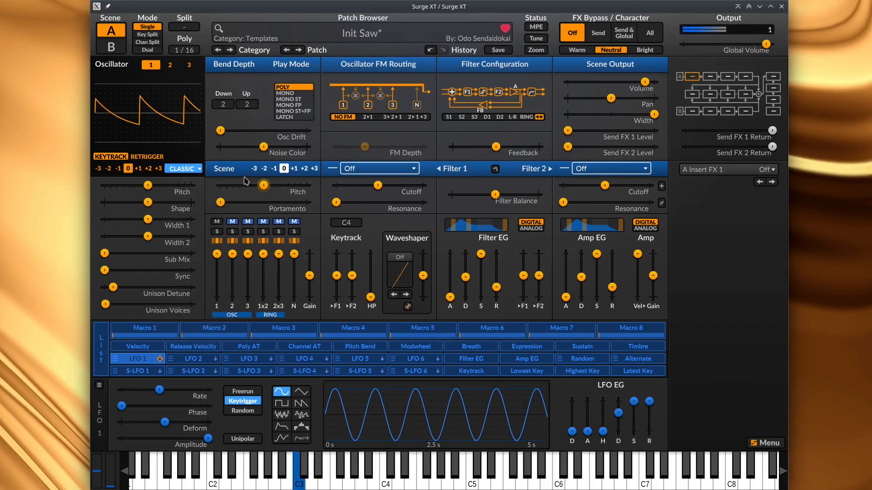
{"action": "left_click", "coordinate": [183, 168]}
{"action": "left_click", "coordinate": [182, 246]}
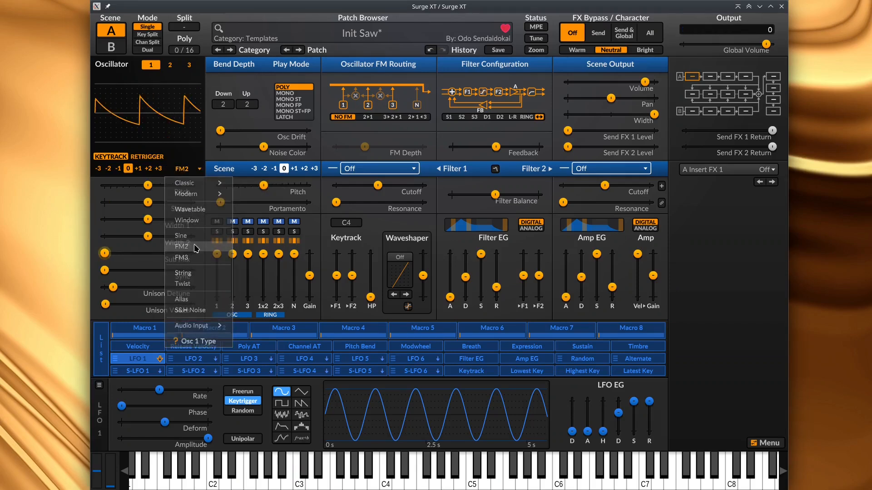
Load the Init FM2 patch from the factory templates
{"action": "left_click", "coordinate": [271, 27]}
{"action": "left_click", "coordinate": [271, 27]}
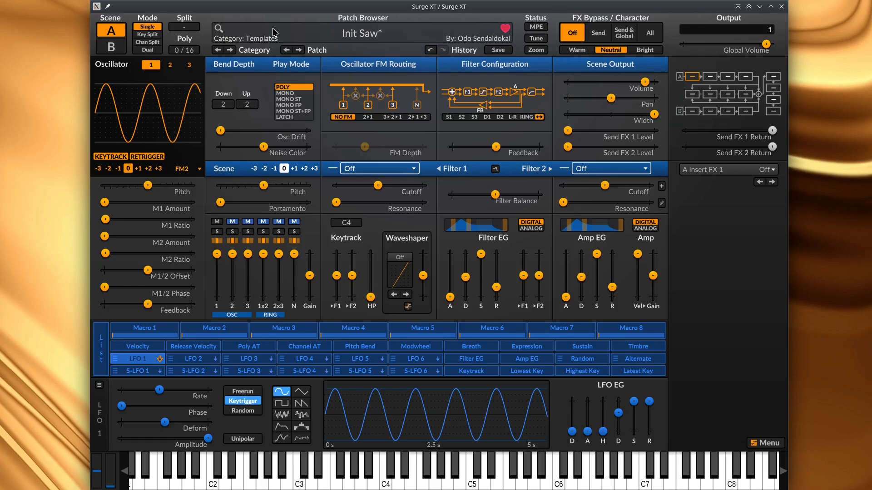
{"action": "left_click", "coordinate": [274, 33]}
{"action": "mouse_move", "coordinate": [258, 212]}
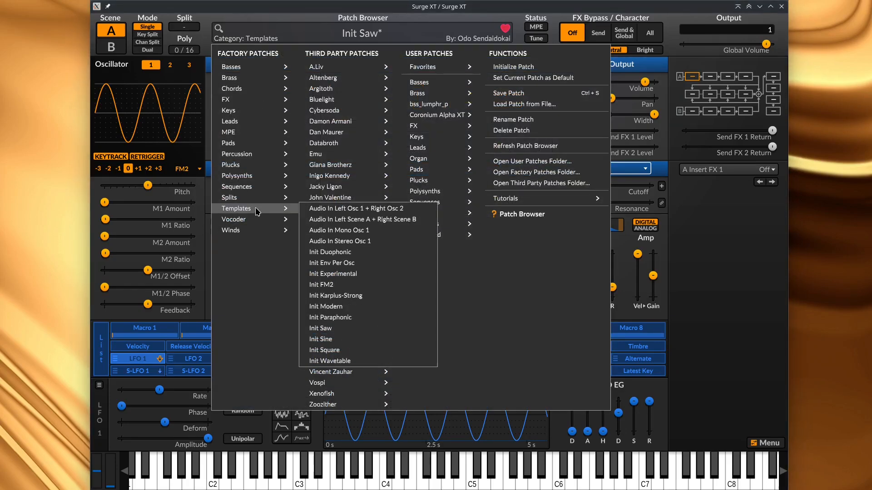
{"action": "left_click", "coordinate": [353, 285]}
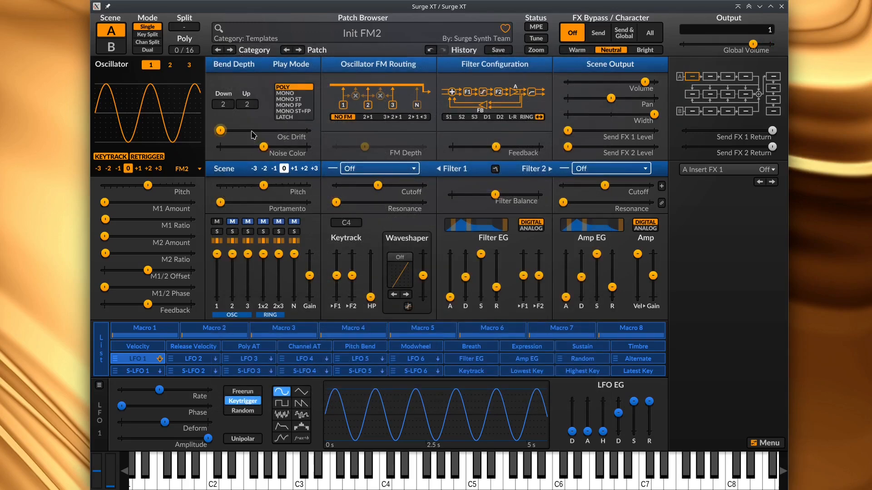
Try out oscillator 1's M1 Amount and M2 Amount, returning both to zero
{"action": "mouse_move", "coordinate": [251, 132]}
{"action": "mouse_move", "coordinate": [149, 210]}
{"action": "mouse_move", "coordinate": [104, 202]}
{"action": "left_mouse_down"}
{"action": "mouse_move", "coordinate": [175, 202]}
{"action": "mouse_move", "coordinate": [104, 202]}
{"action": "left_mouse_up"}
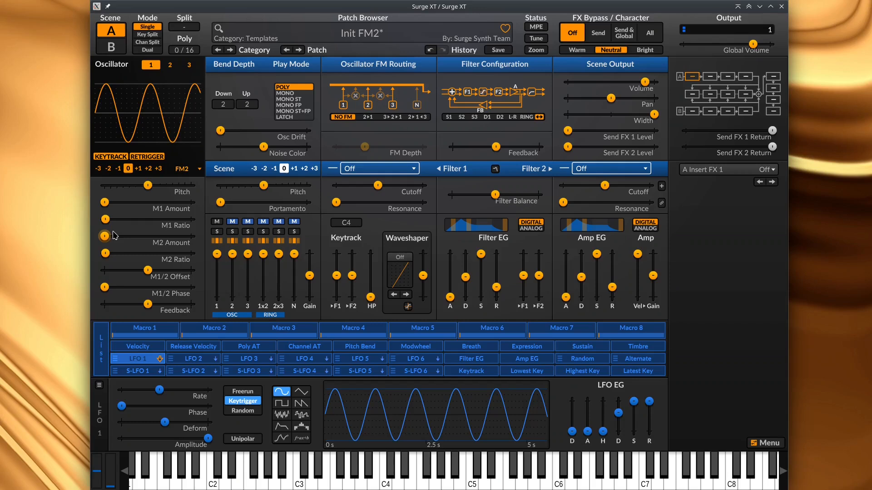
{"action": "left_click_drag", "start_coordinate": [104, 236], "coordinate": [24, 233]}
{"action": "mouse_move", "coordinate": [106, 222]}
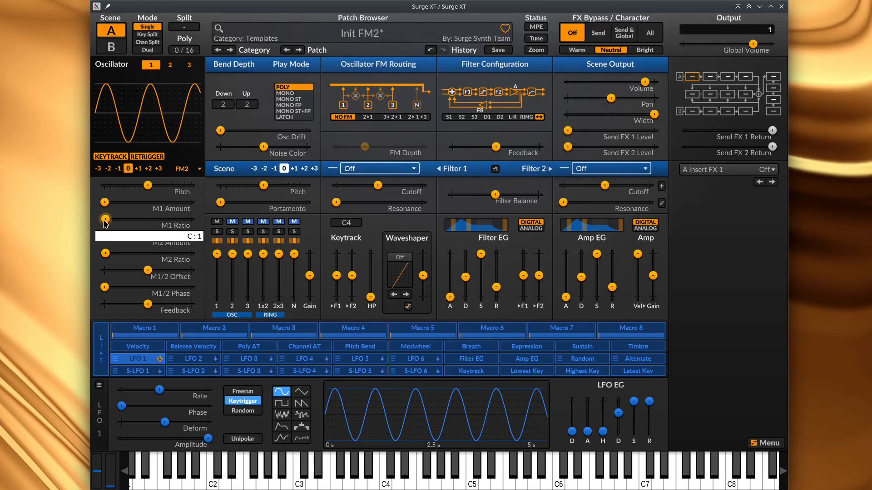
Try a raised M1 Amount with a higher M2 Ratio and slight M2 Amount, resetting both amounts to zero
{"action": "mouse_move", "coordinate": [105, 206]}
{"action": "left_mouse_down"}
{"action": "mouse_move", "coordinate": [136, 205]}
{"action": "mouse_move", "coordinate": [119, 205]}
{"action": "left_mouse_up"}
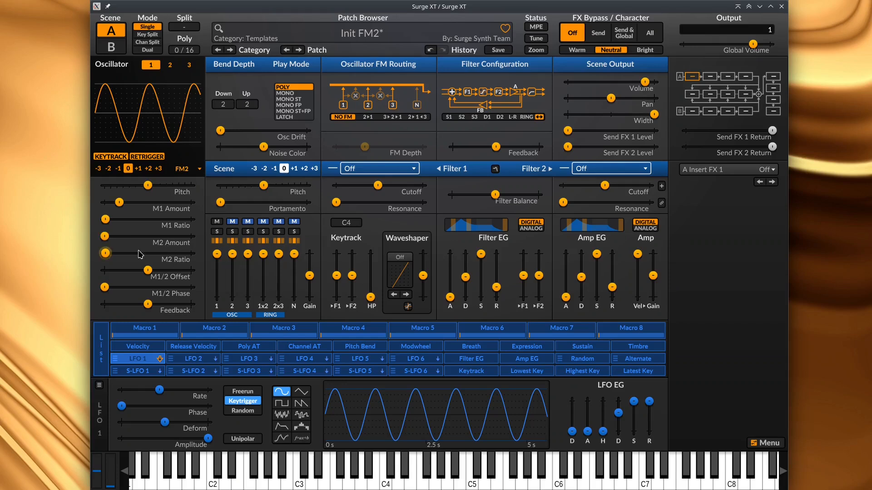
{"action": "left_click_drag", "start_coordinate": [105, 253], "coordinate": [113, 253]}
{"action": "left_click", "coordinate": [104, 236]}
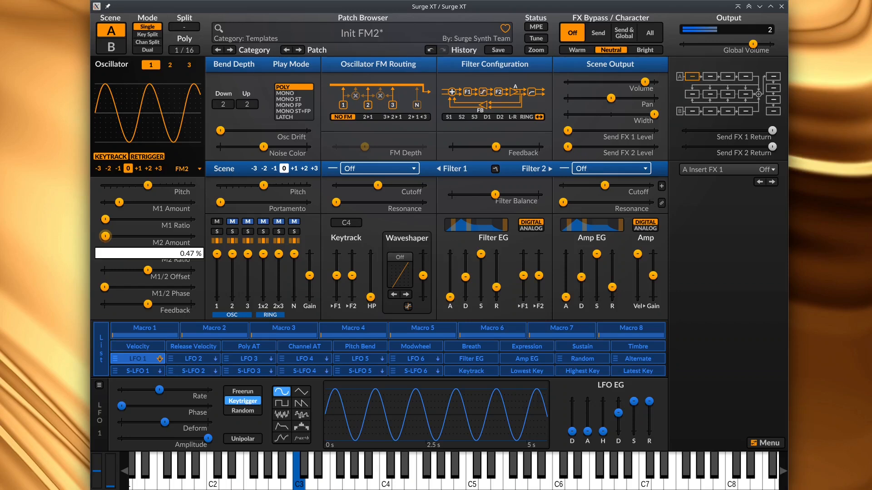
{"action": "left_click_drag", "start_coordinate": [119, 202], "coordinate": [47, 207]}
{"action": "mouse_move", "coordinate": [104, 236]}
{"action": "left_mouse_down"}
{"action": "mouse_move", "coordinate": [123, 236]}
{"action": "mouse_move", "coordinate": [104, 236]}
{"action": "left_mouse_up"}
{"action": "mouse_move", "coordinate": [105, 207]}
{"action": "left_mouse_down"}
{"action": "mouse_move", "coordinate": [131, 206]}
{"action": "mouse_move", "coordinate": [104, 202]}
{"action": "left_mouse_up"}
{"action": "mouse_move", "coordinate": [105, 236]}
{"action": "left_mouse_down"}
{"action": "mouse_move", "coordinate": [121, 236]}
{"action": "mouse_move", "coordinate": [104, 236]}
{"action": "left_mouse_up"}
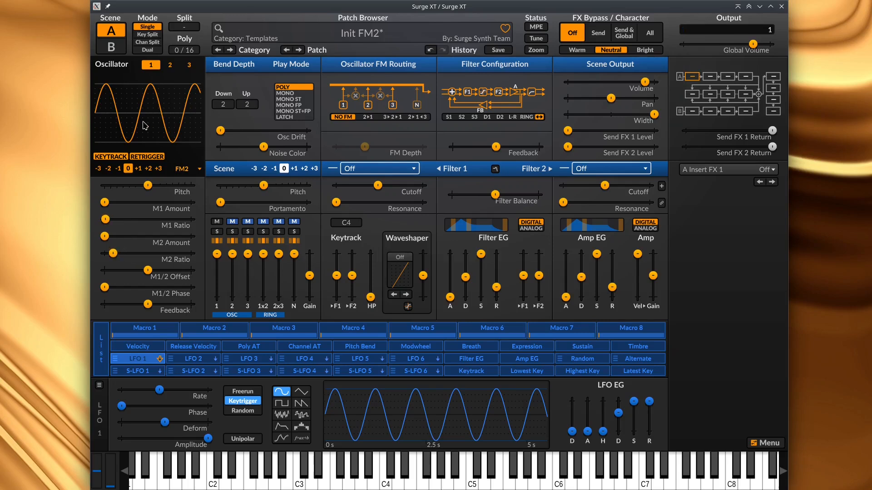
Try an M2 Ratio of C : 2 with a raised M2 Amount, returning both to their minimum
{"action": "left_click_drag", "start_coordinate": [113, 253], "coordinate": [108, 253]}
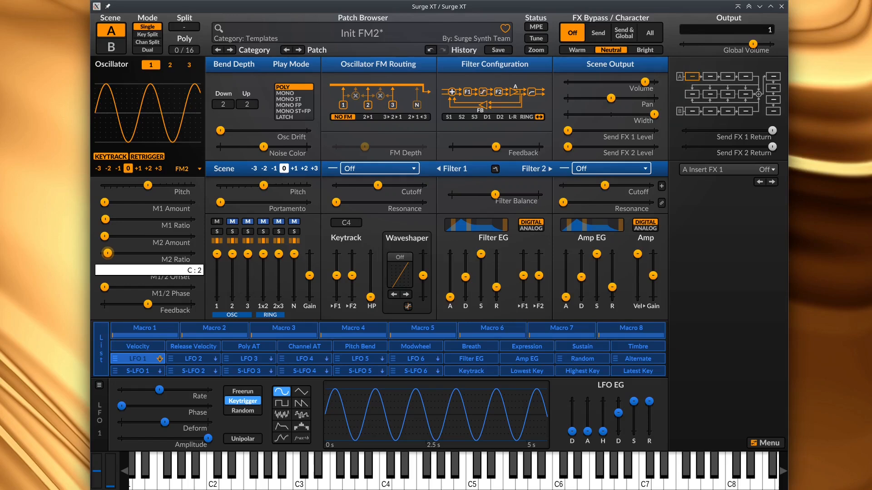
{"action": "left_click_drag", "start_coordinate": [108, 253], "coordinate": [113, 253]}
{"action": "mouse_move", "coordinate": [113, 253]}
{"action": "left_mouse_down"}
{"action": "mouse_move", "coordinate": [127, 253]}
{"action": "mouse_move", "coordinate": [117, 253]}
{"action": "mouse_move", "coordinate": [108, 236]}
{"action": "mouse_move", "coordinate": [119, 236]}
{"action": "mouse_move", "coordinate": [119, 253]}
{"action": "mouse_move", "coordinate": [108, 253]}
{"action": "mouse_move", "coordinate": [127, 253]}
{"action": "mouse_move", "coordinate": [106, 253]}
{"action": "mouse_move", "coordinate": [127, 253]}
{"action": "mouse_move", "coordinate": [107, 253]}
{"action": "left_mouse_up"}
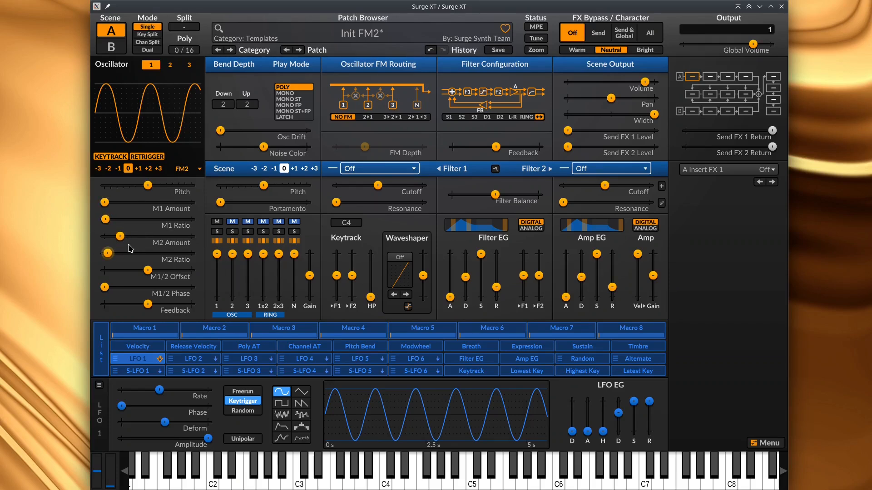
{"action": "mouse_move", "coordinate": [130, 248]}
{"action": "left_click_drag", "start_coordinate": [109, 257], "coordinate": [105, 236]}
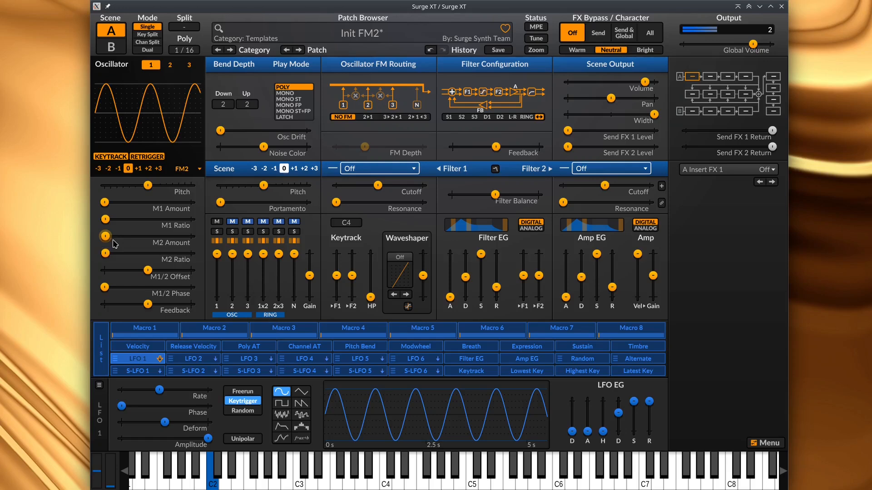
Raise oscillator 1's M1 Ratio and try M1 Amount at 33.09 % and 22.69 % before lowering the amount to its minimum
{"action": "left_click_drag", "start_coordinate": [106, 219], "coordinate": [129, 202]}
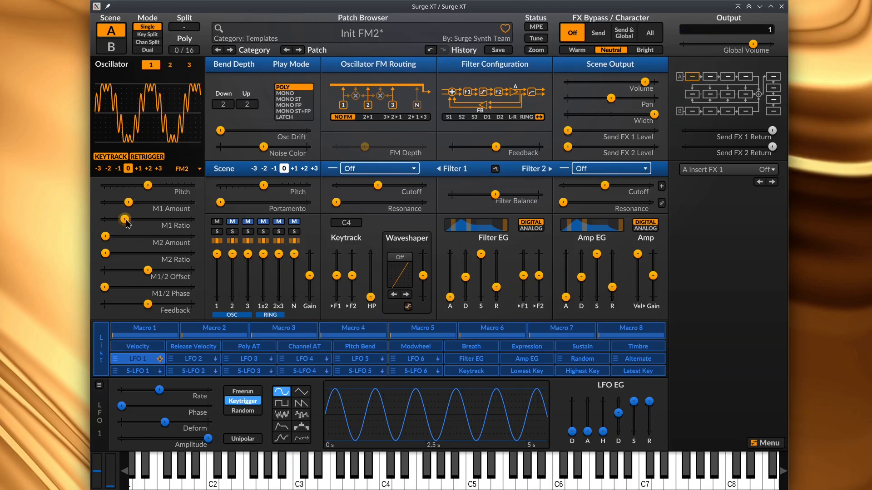
{"action": "left_click_drag", "start_coordinate": [125, 220], "coordinate": [130, 222]}
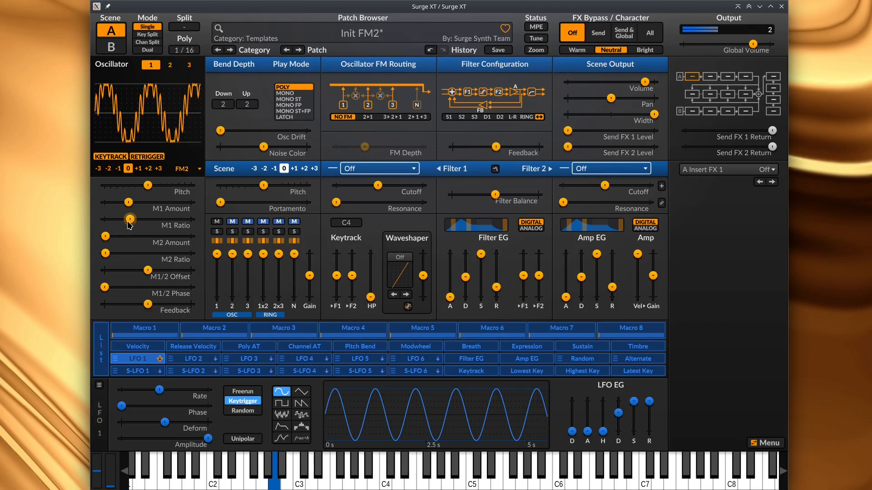
{"action": "mouse_move", "coordinate": [128, 202]}
{"action": "left_mouse_down"}
{"action": "mouse_move", "coordinate": [112, 202]}
{"action": "mouse_move", "coordinate": [144, 202]}
{"action": "mouse_move", "coordinate": [116, 202]}
{"action": "mouse_move", "coordinate": [133, 202]}
{"action": "left_mouse_up"}
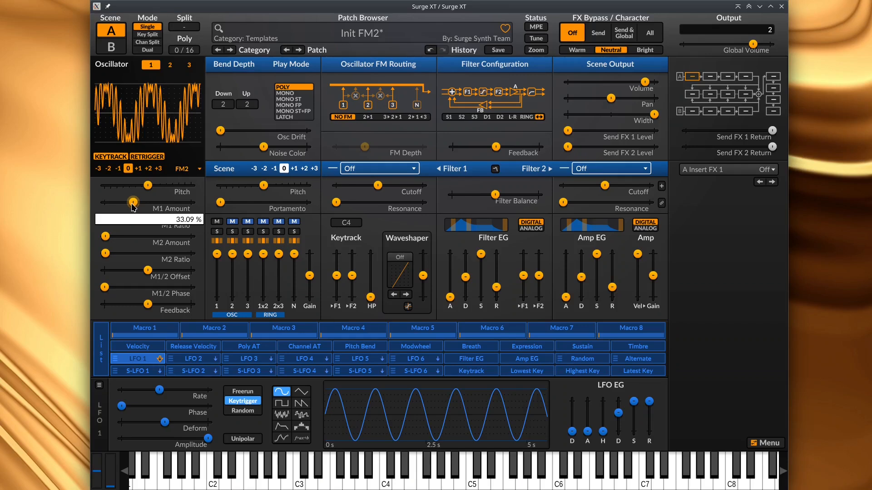
{"action": "mouse_move", "coordinate": [133, 202]}
{"action": "left_mouse_down"}
{"action": "mouse_move", "coordinate": [109, 202]}
{"action": "mouse_move", "coordinate": [124, 202]}
{"action": "left_mouse_up"}
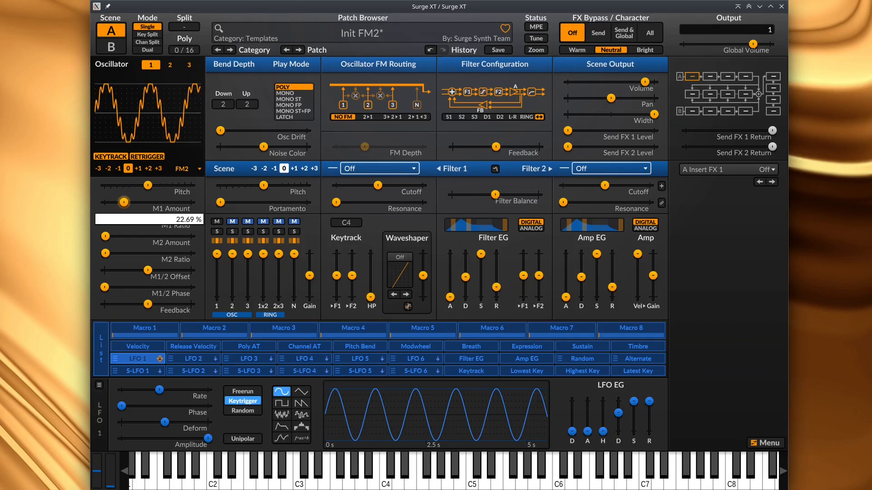
{"action": "left_click_drag", "start_coordinate": [124, 202], "coordinate": [105, 202]}
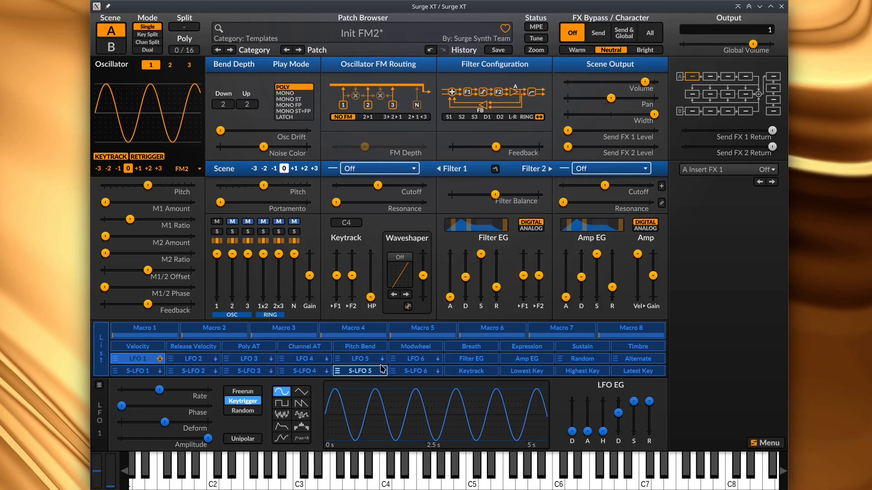
Switch the LFO 1 modulator to its EG Only output and leave modulation assignment off
{"action": "left_click", "coordinate": [127, 358]}
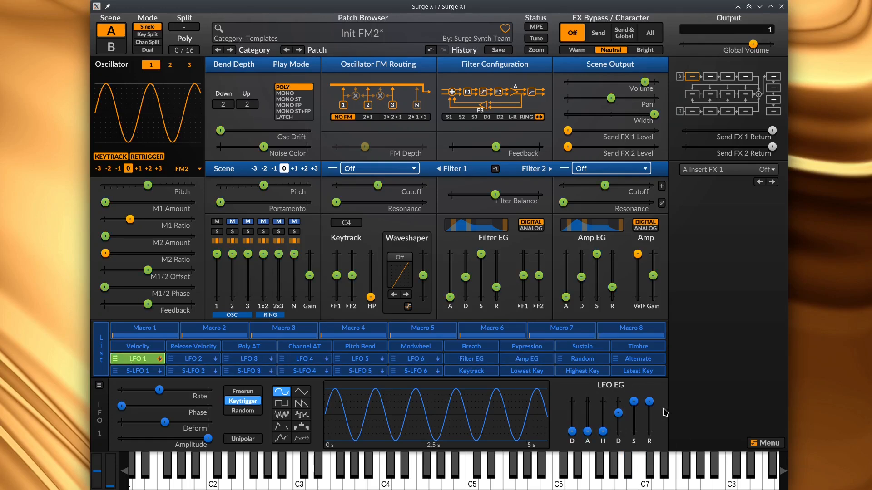
{"action": "left_click", "coordinate": [139, 360]}
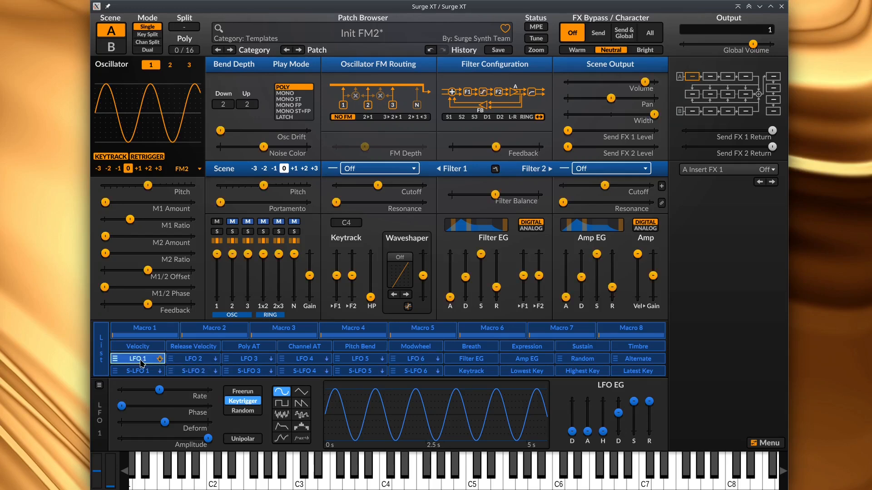
{"action": "right_click", "coordinate": [141, 363]}
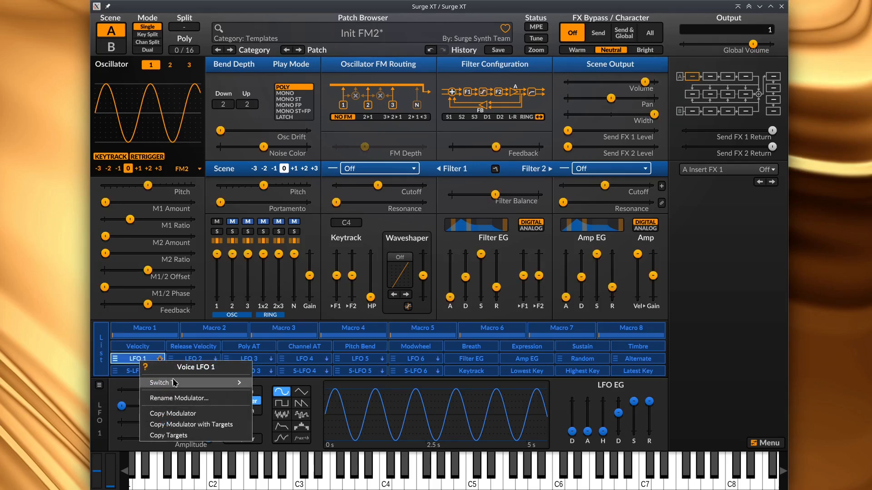
{"action": "mouse_move", "coordinate": [177, 384]}
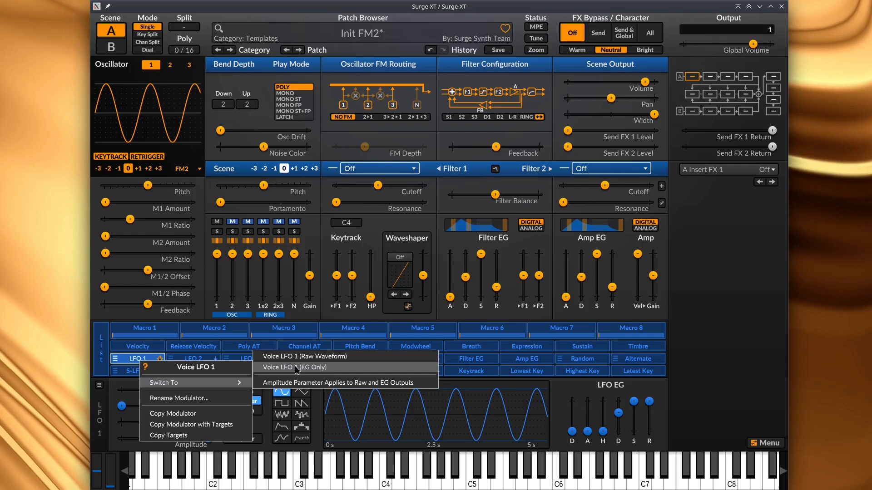
{"action": "left_click", "coordinate": [313, 367]}
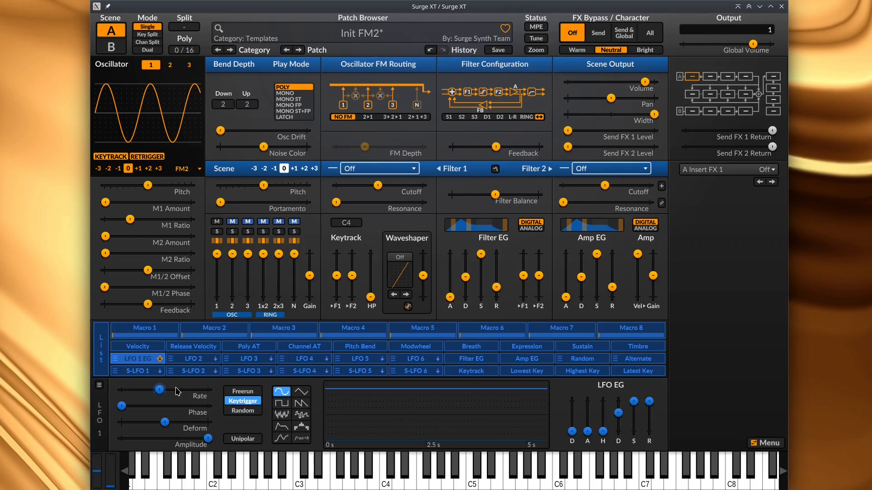
{"action": "left_click", "coordinate": [153, 361]}
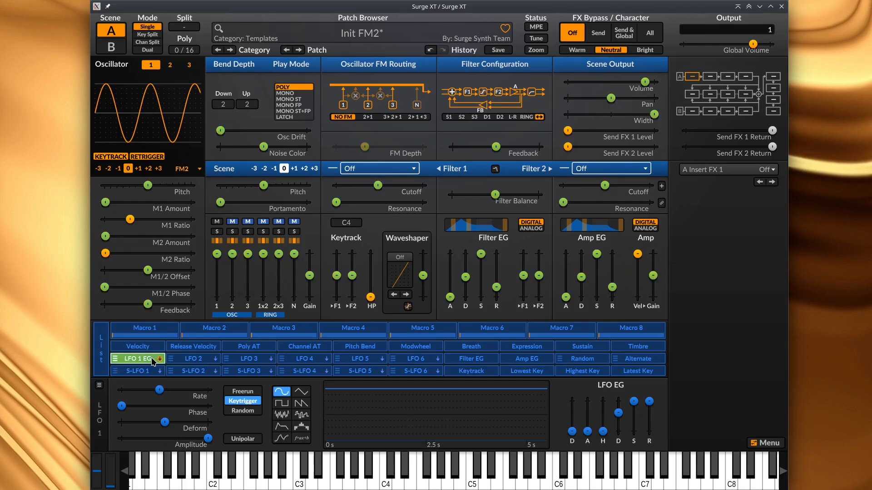
{"action": "left_click", "coordinate": [153, 360]}
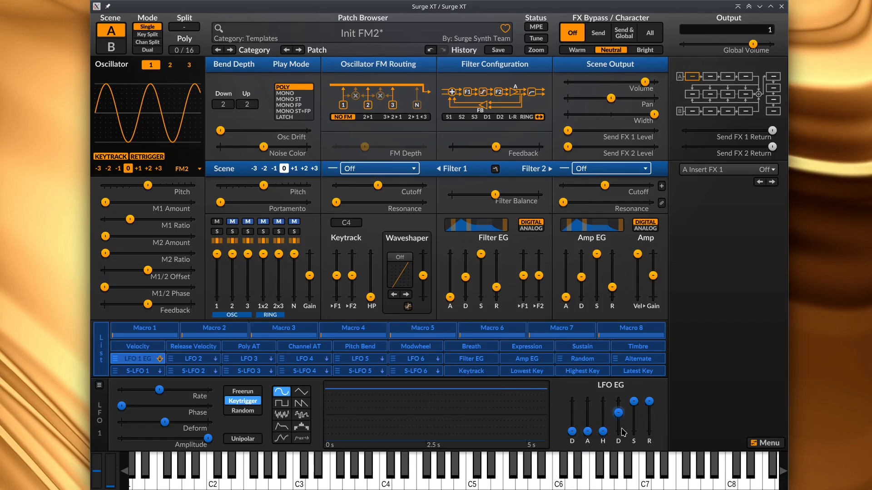
{"action": "mouse_move", "coordinate": [623, 432]}
{"action": "mouse_move", "coordinate": [646, 413]}
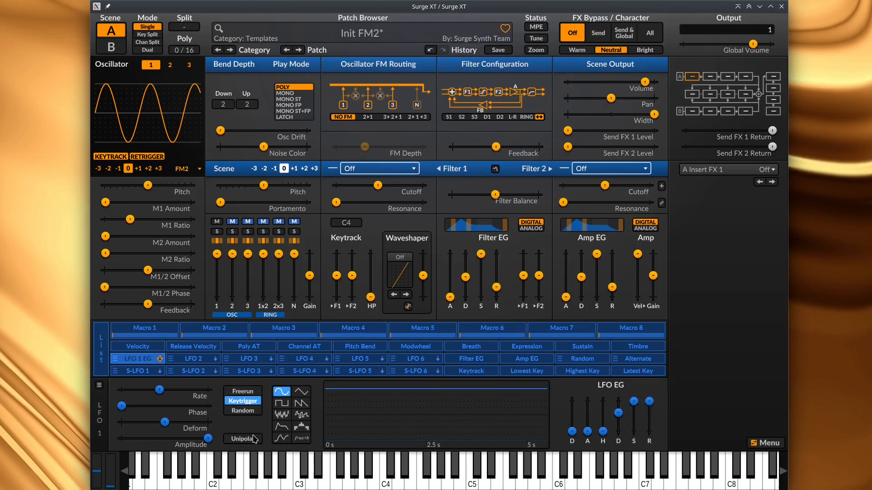
{"action": "right_click", "coordinate": [144, 362]}
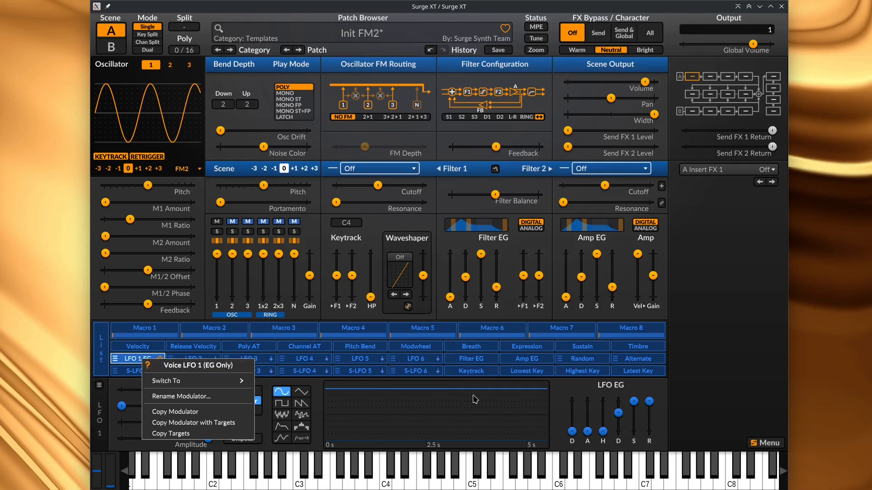
{"action": "left_click", "coordinate": [507, 426]}
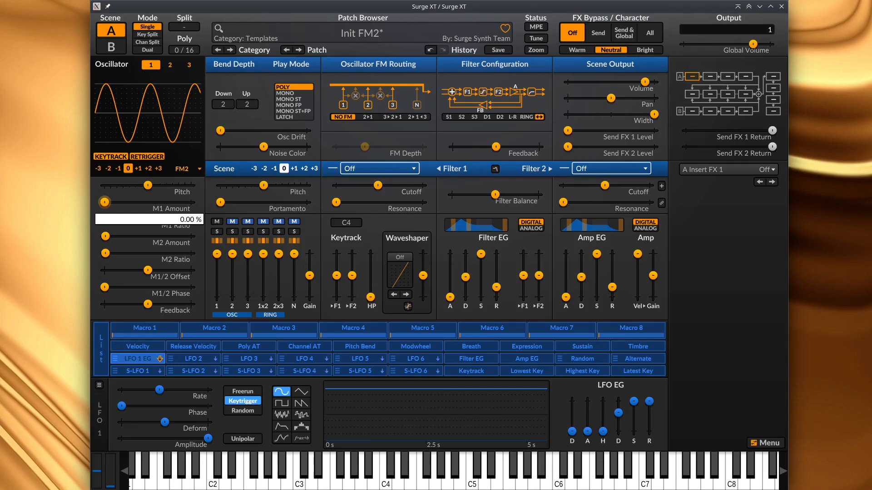
Lower LFO 1's envelope sustain to minimum, shorten its decay slightly, and route LFO 1 EG to oscillator 1's M1 Amount
{"action": "left_click_drag", "start_coordinate": [634, 401], "coordinate": [617, 411]}
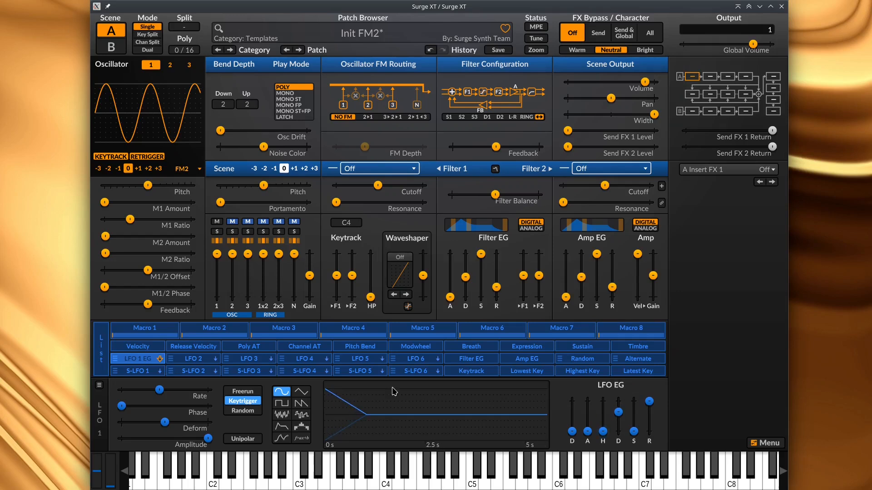
{"action": "left_click", "coordinate": [136, 359]}
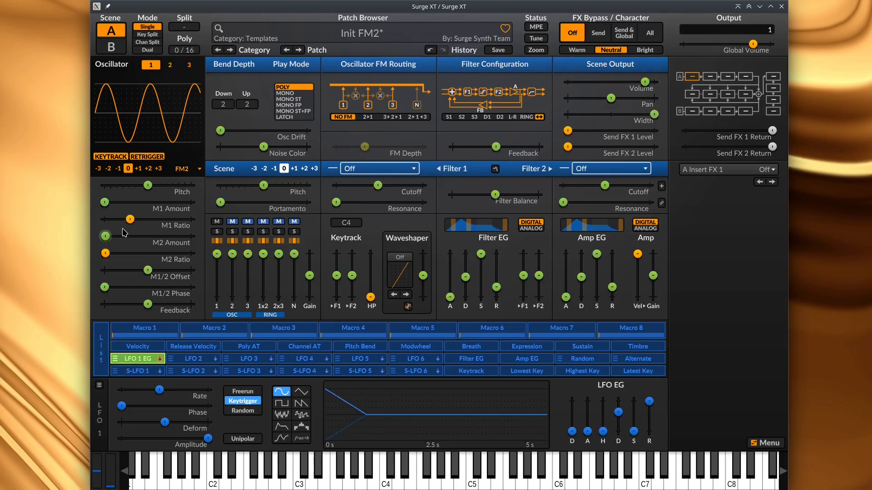
{"action": "left_click_drag", "start_coordinate": [105, 202], "coordinate": [138, 202]}
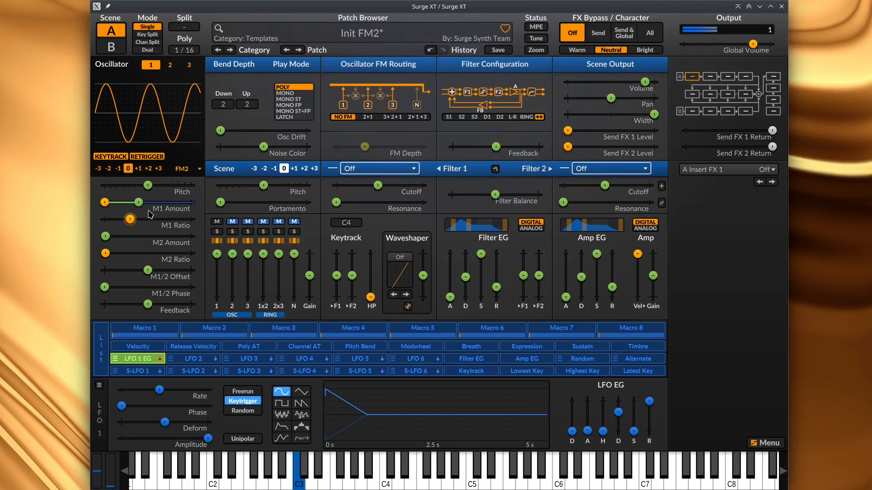
Adjust the LFO 1 EG modulation depth on M1 Amount, trying 27.57 before raising it to about 44.91
{"action": "mouse_move", "coordinate": [149, 214]}
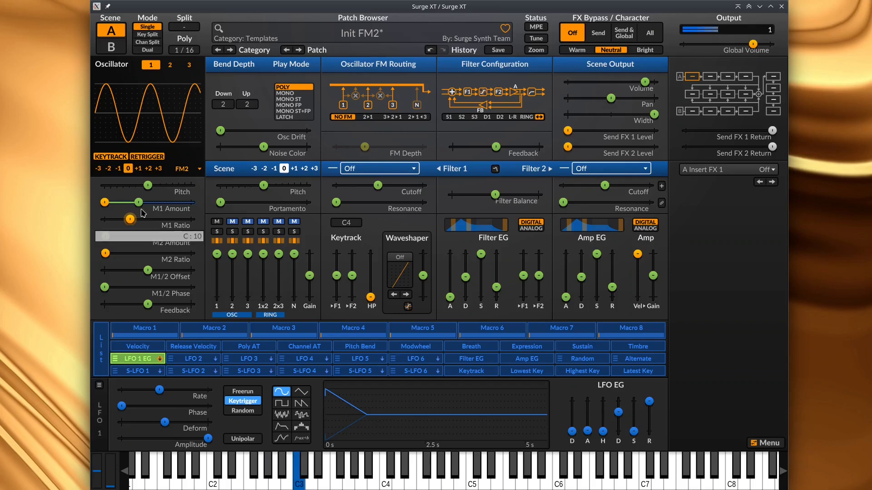
{"action": "mouse_move", "coordinate": [138, 202]}
{"action": "left_mouse_down"}
{"action": "mouse_move", "coordinate": [121, 202]}
{"action": "mouse_move", "coordinate": [129, 202]}
{"action": "left_mouse_up"}
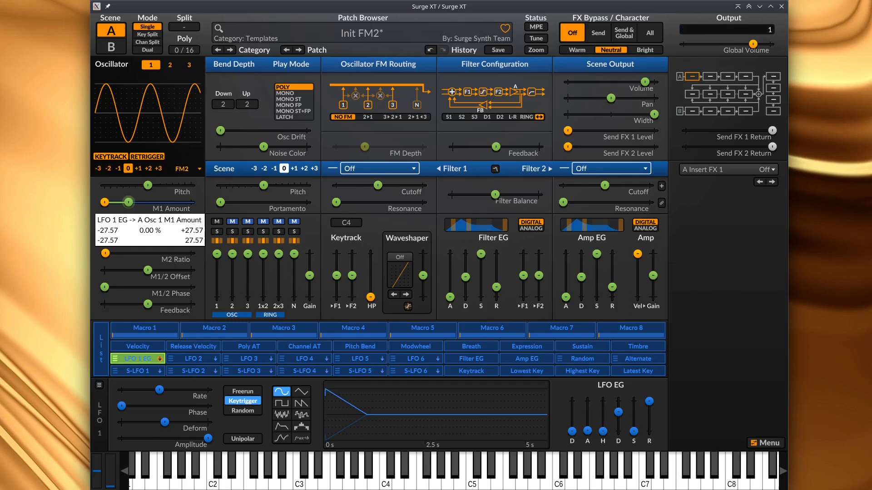
{"action": "mouse_move", "coordinate": [129, 202]}
{"action": "left_mouse_down"}
{"action": "mouse_move", "coordinate": [139, 202]}
{"action": "mouse_move", "coordinate": [123, 202]}
{"action": "mouse_move", "coordinate": [131, 202]}
{"action": "left_mouse_up"}
{"action": "left_click_drag", "start_coordinate": [127, 202], "coordinate": [127, 202]}
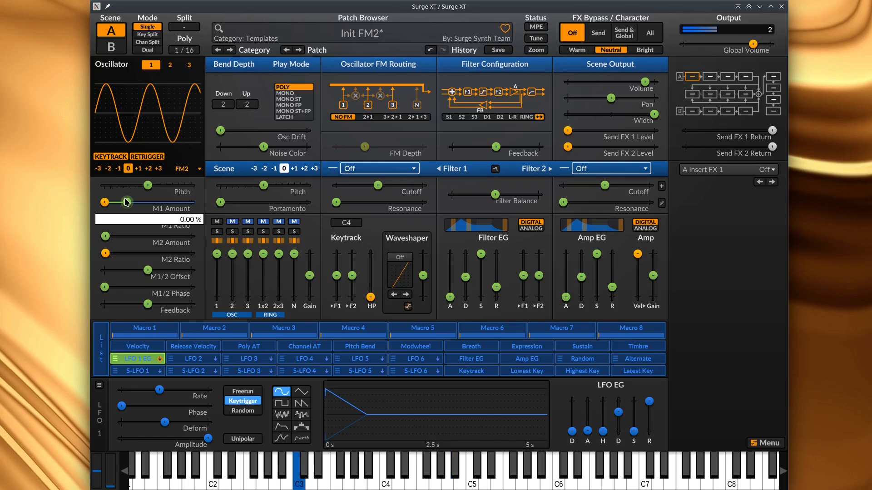
{"action": "mouse_move", "coordinate": [127, 202]}
{"action": "left_mouse_down"}
{"action": "mouse_move", "coordinate": [152, 202]}
{"action": "mouse_move", "coordinate": [129, 202]}
{"action": "mouse_move", "coordinate": [142, 202]}
{"action": "left_mouse_up"}
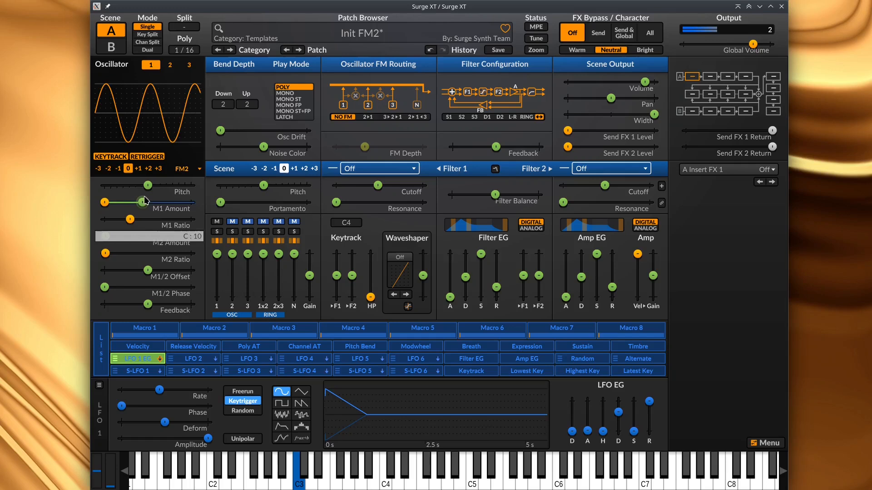
{"action": "left_click_drag", "start_coordinate": [142, 202], "coordinate": [141, 202]}
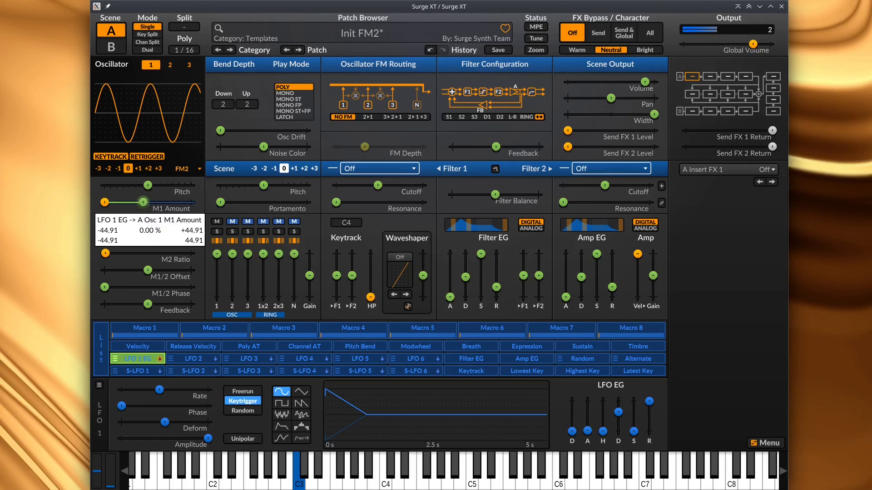
Try a lower M1 Ratio, return it to C : 10, and fine-tune LFO 1 EG's depth on M1 Amount before leaving modulation assignment
{"action": "mouse_move", "coordinate": [129, 219]}
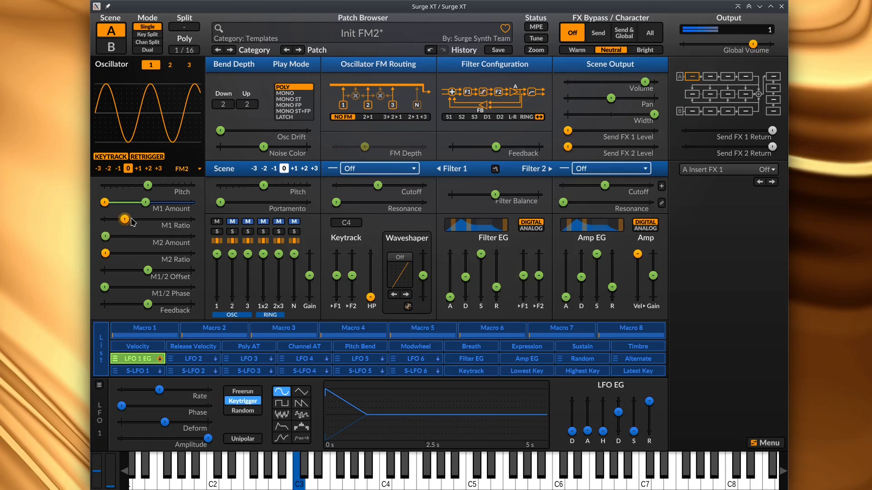
{"action": "left_click", "coordinate": [146, 202]}
{"action": "left_click_drag", "start_coordinate": [152, 202], "coordinate": [132, 219]}
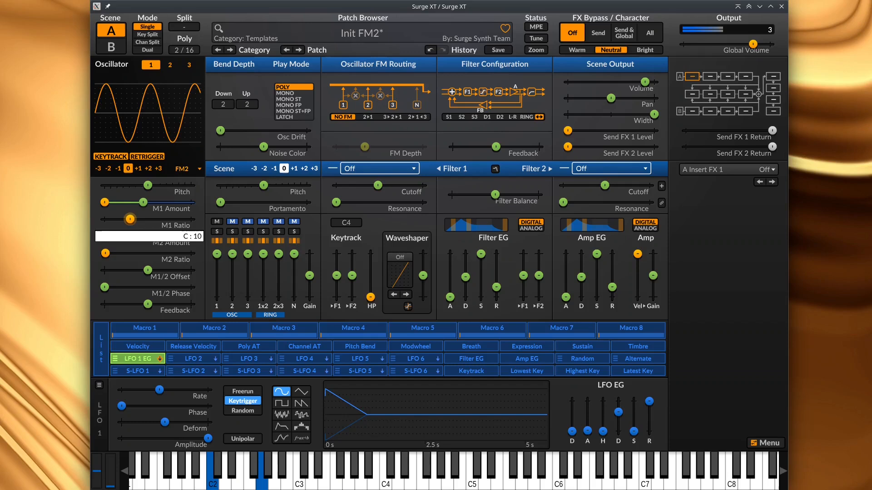
{"action": "left_click_drag", "start_coordinate": [129, 219], "coordinate": [141, 202]}
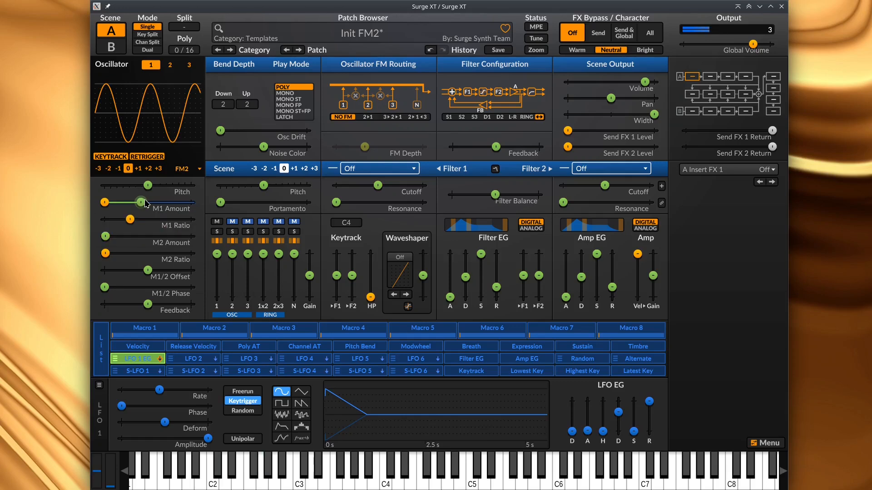
{"action": "left_click", "coordinate": [153, 358]}
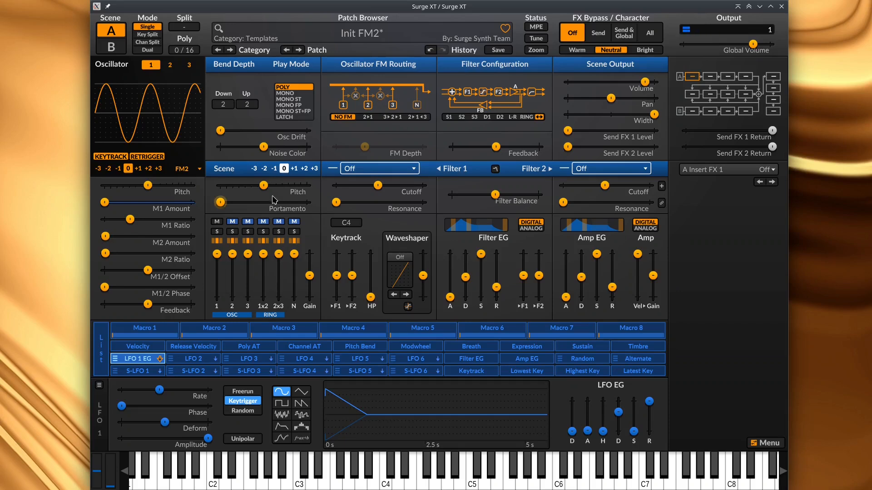
Set Filter 1 to the 12 dB lowpass type and raise its cutoff to about 3353 Hz
{"action": "right_click", "coordinate": [362, 168]}
{"action": "mouse_move", "coordinate": [399, 202]}
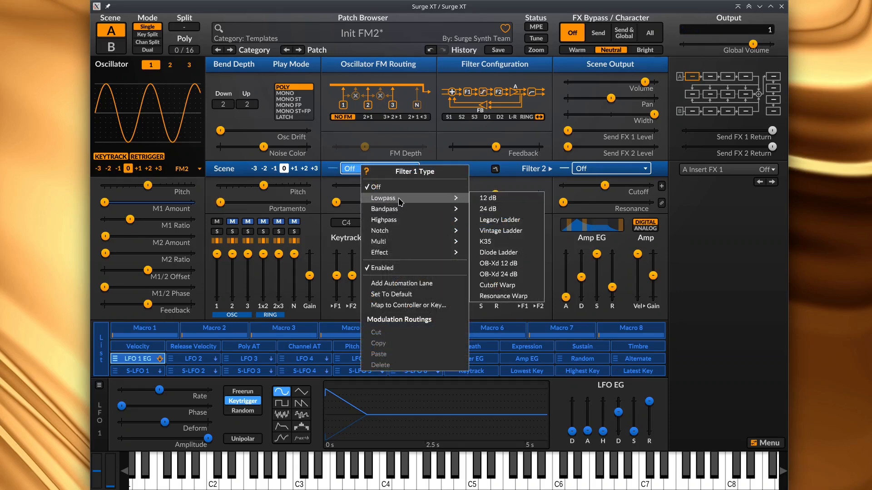
{"action": "left_click", "coordinate": [480, 200]}
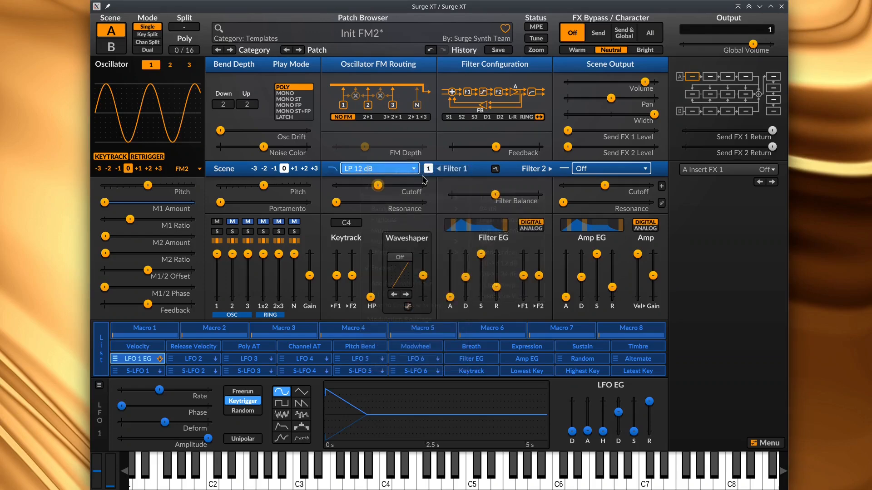
{"action": "left_click_drag", "start_coordinate": [381, 190], "coordinate": [399, 190]}
Switch Filter 1 to the 24 dB lowpass type and raise its cutoff to about 4955 Hz
{"action": "right_click", "coordinate": [388, 174]}
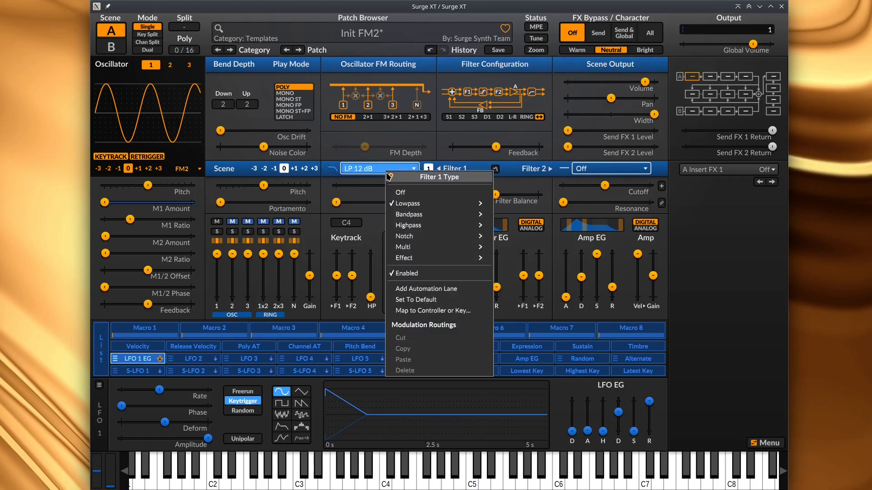
{"action": "mouse_move", "coordinate": [436, 204]}
{"action": "left_click", "coordinate": [512, 214]}
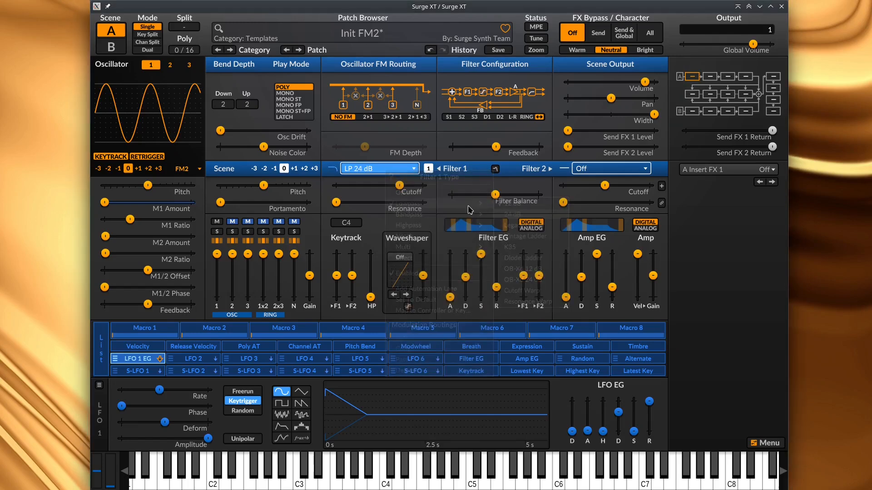
{"action": "mouse_move", "coordinate": [402, 193]}
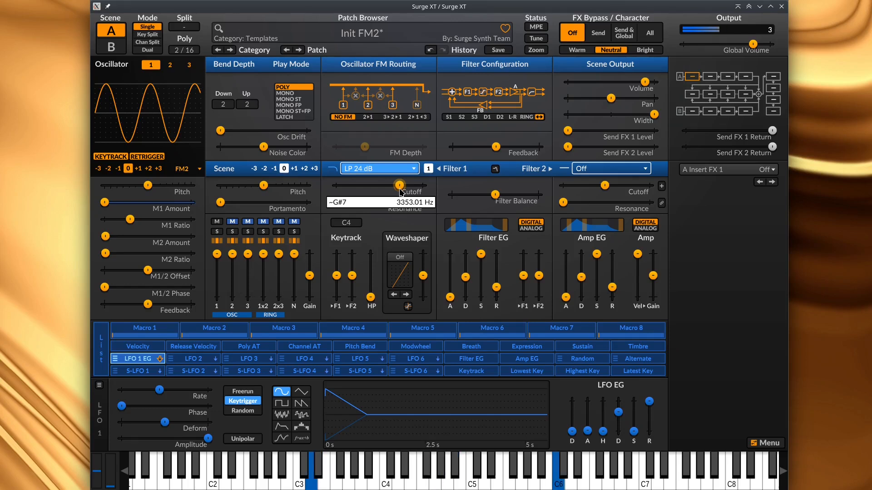
{"action": "left_click_drag", "start_coordinate": [401, 192], "coordinate": [404, 190]}
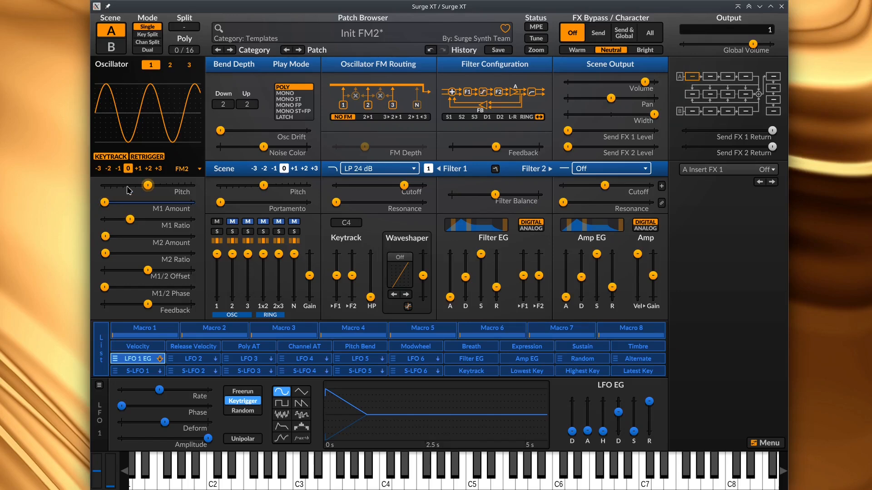
Raise oscillator 1's M2 Ratio to about mid-range and try a higher M2 Amount before returning the amount to minimum
{"action": "mouse_move", "coordinate": [128, 190]}
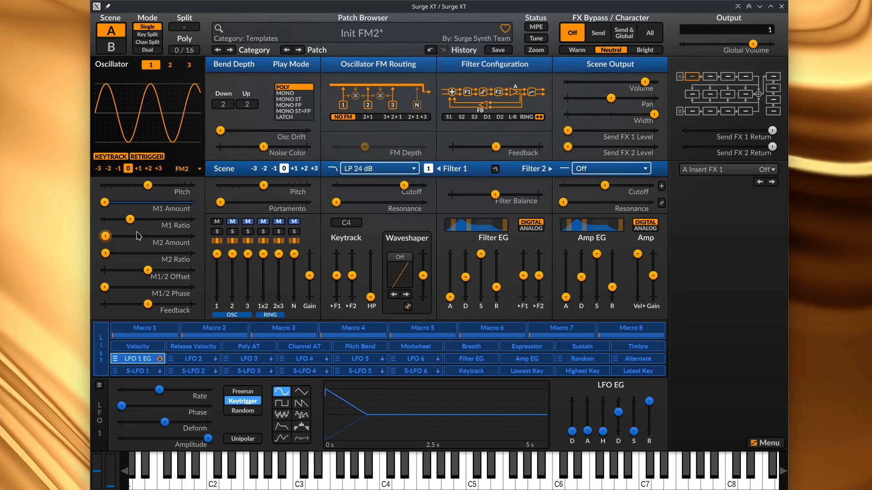
{"action": "mouse_move", "coordinate": [106, 237]}
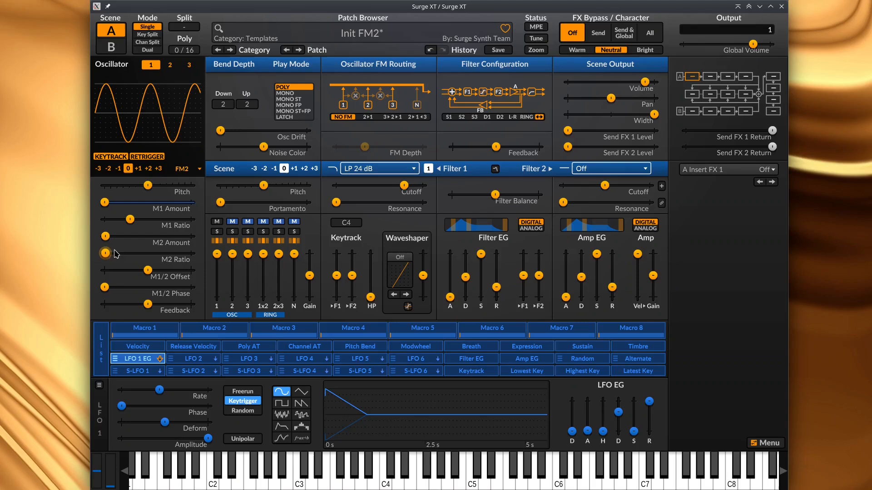
{"action": "left_click_drag", "start_coordinate": [105, 254], "coordinate": [130, 254]}
{"action": "mouse_move", "coordinate": [109, 238]}
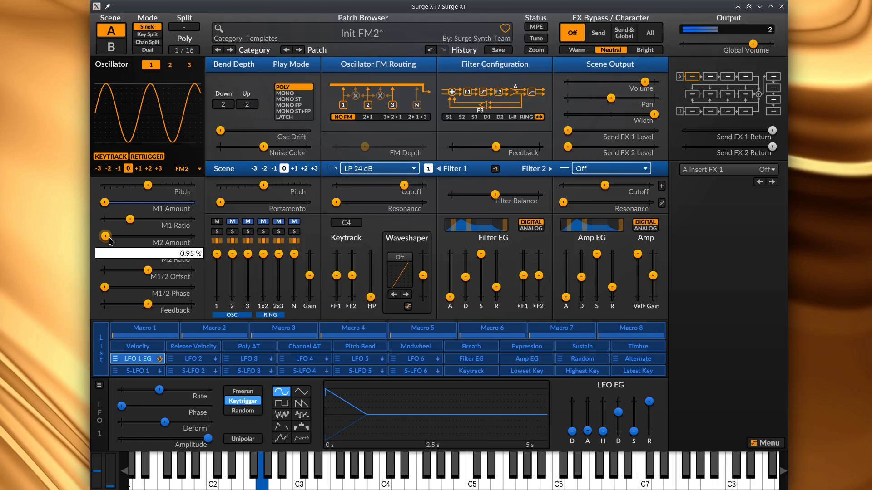
{"action": "left_click_drag", "start_coordinate": [106, 235], "coordinate": [145, 235]}
{"action": "left_click_drag", "start_coordinate": [139, 235], "coordinate": [105, 236]}
Switch LFO 2 to its EG Only output, then lower its envelope sustain to minimum and shorten its decay
{"action": "left_click", "coordinate": [194, 358]}
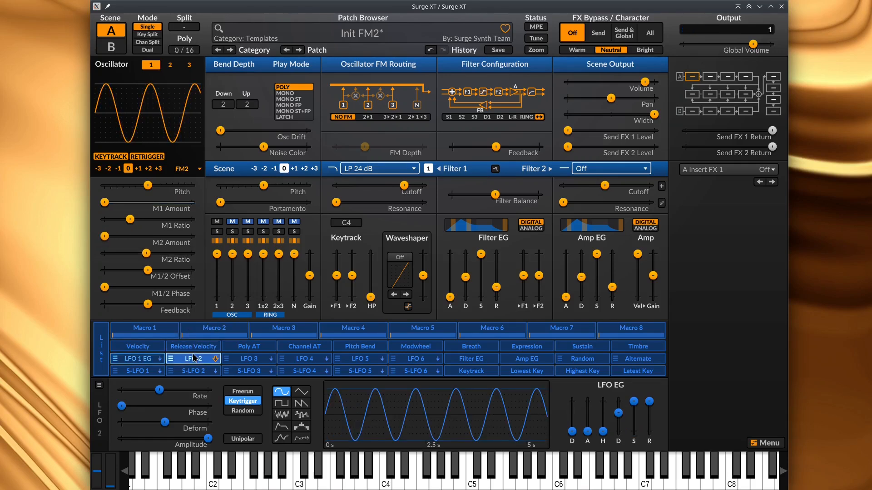
{"action": "right_click", "coordinate": [195, 359]}
{"action": "mouse_move", "coordinate": [214, 377]}
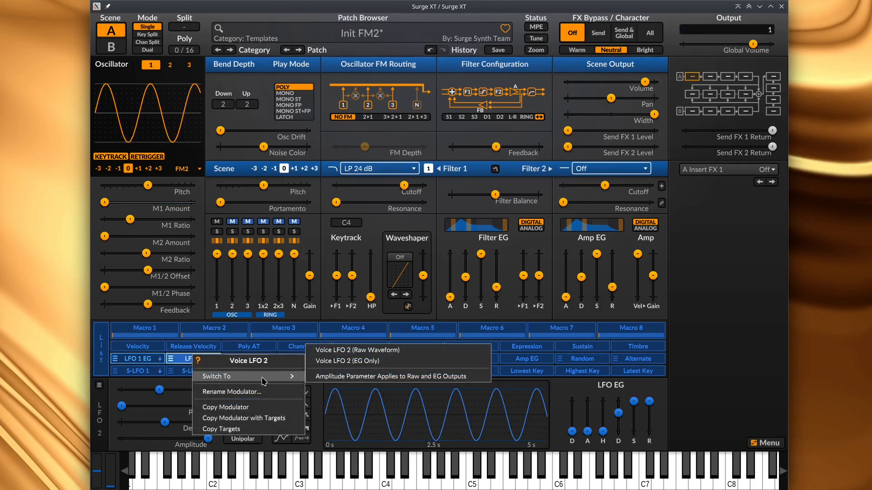
{"action": "left_click", "coordinate": [355, 362]}
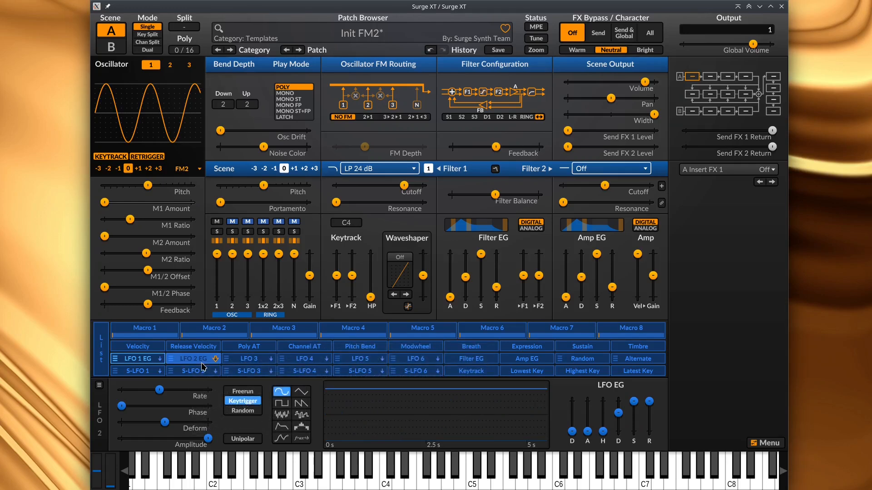
{"action": "left_click_drag", "start_coordinate": [633, 401], "coordinate": [621, 418]}
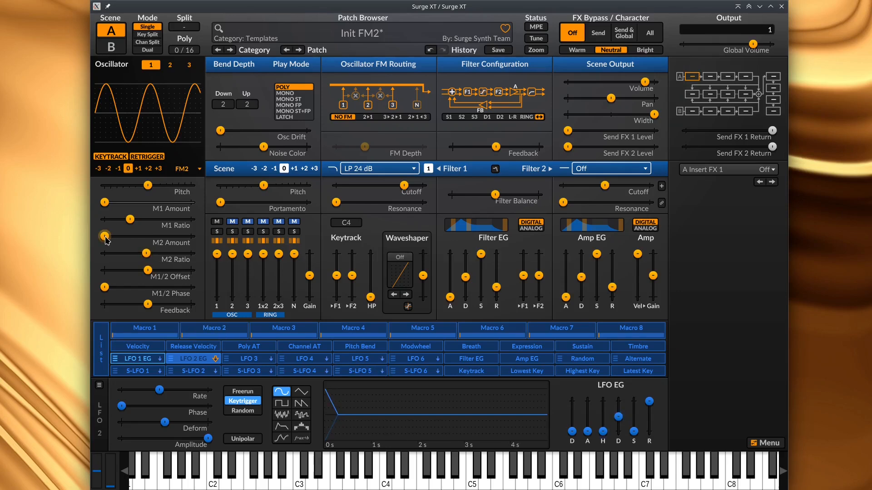
Route LFO 2 EG to M2 Amount, try a deep setting, reduce it to a moderate depth, and leave modulation assignment
{"action": "left_click", "coordinate": [184, 360]}
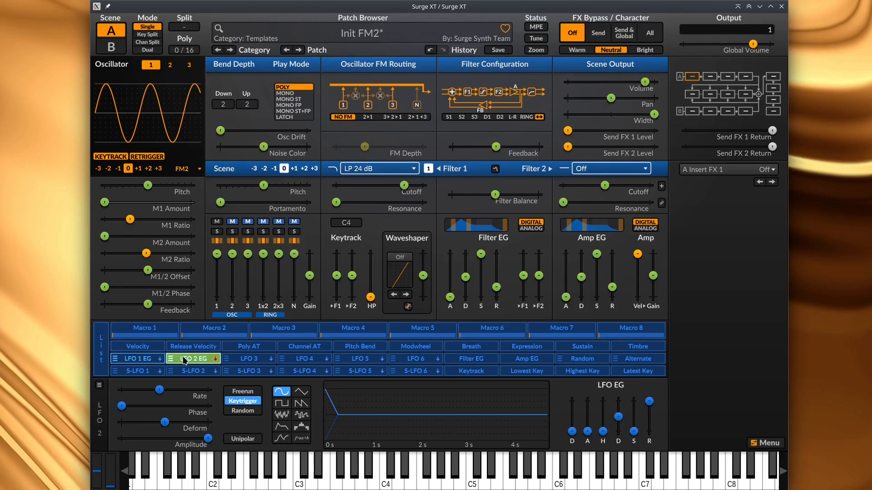
{"action": "left_click_drag", "start_coordinate": [105, 236], "coordinate": [139, 236]}
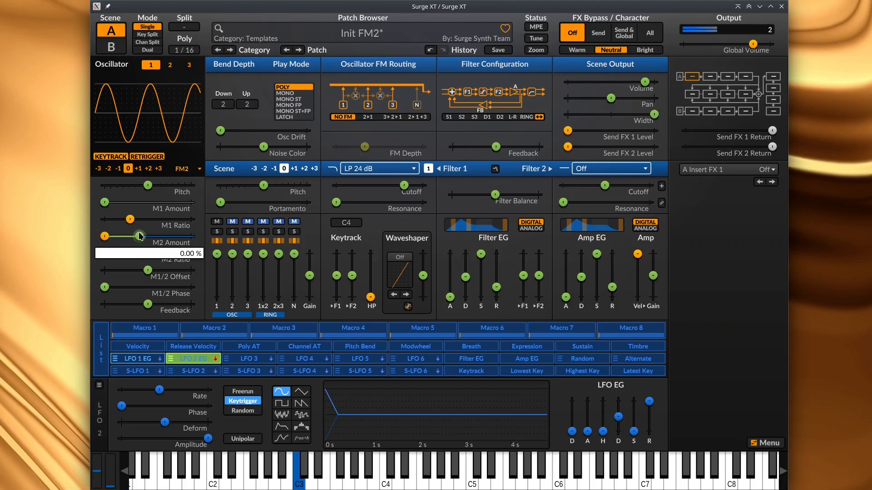
{"action": "left_click_drag", "start_coordinate": [142, 240], "coordinate": [159, 236]}
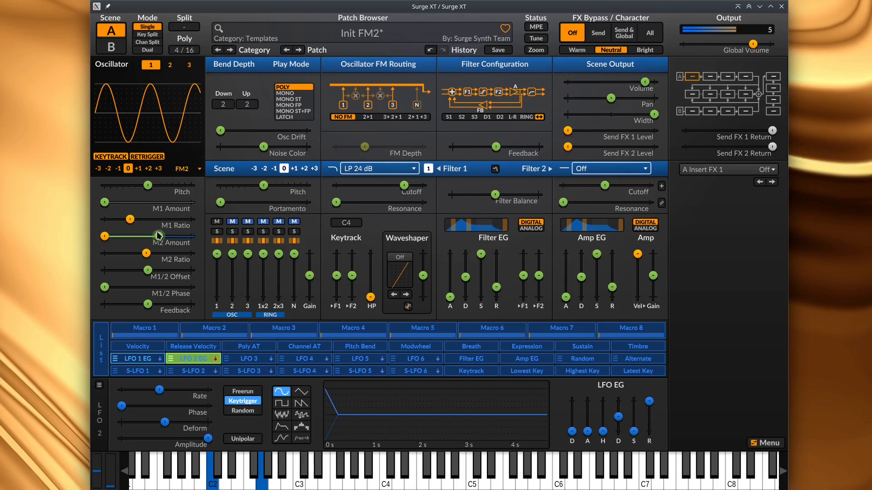
{"action": "mouse_move", "coordinate": [159, 237]}
{"action": "left_mouse_down"}
{"action": "mouse_move", "coordinate": [116, 236]}
{"action": "mouse_move", "coordinate": [145, 236]}
{"action": "left_mouse_up"}
{"action": "middle_click", "coordinate": [188, 268]}
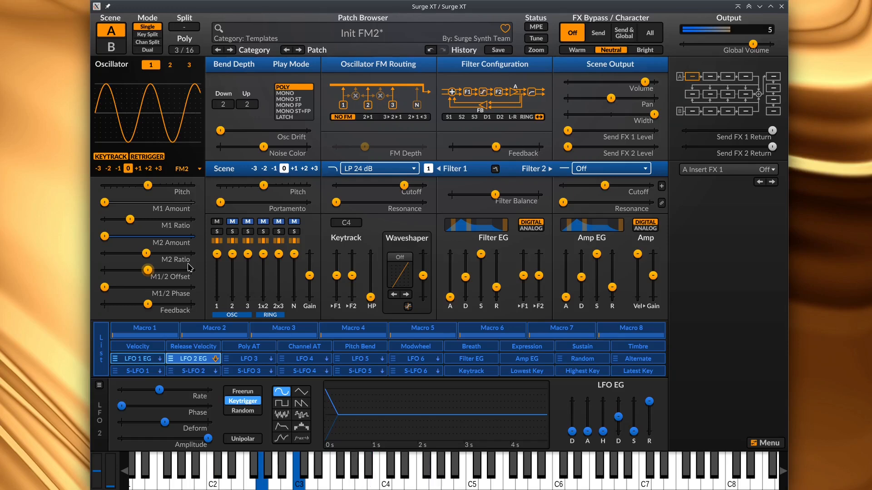
Turn Filter 1 off for comparison, then set it to the 12 dB lowpass type
{"action": "left_click", "coordinate": [395, 177]}
{"action": "left_click", "coordinate": [409, 193]}
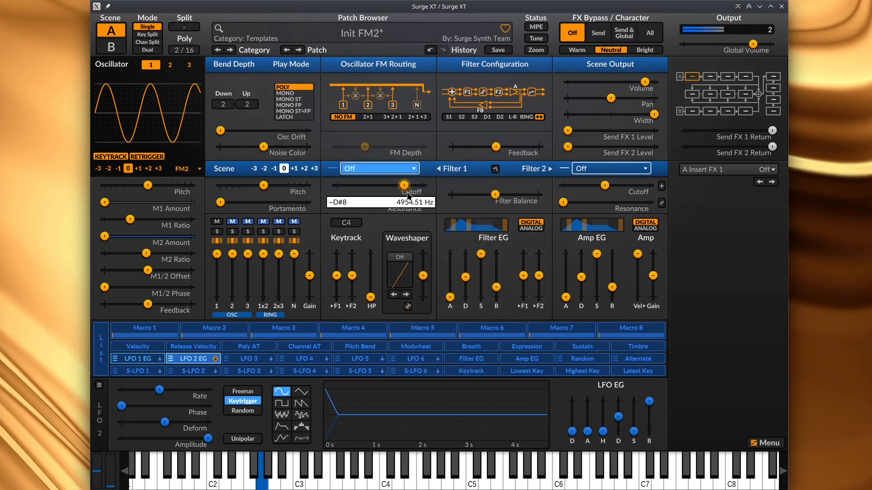
{"action": "right_click", "coordinate": [399, 172]}
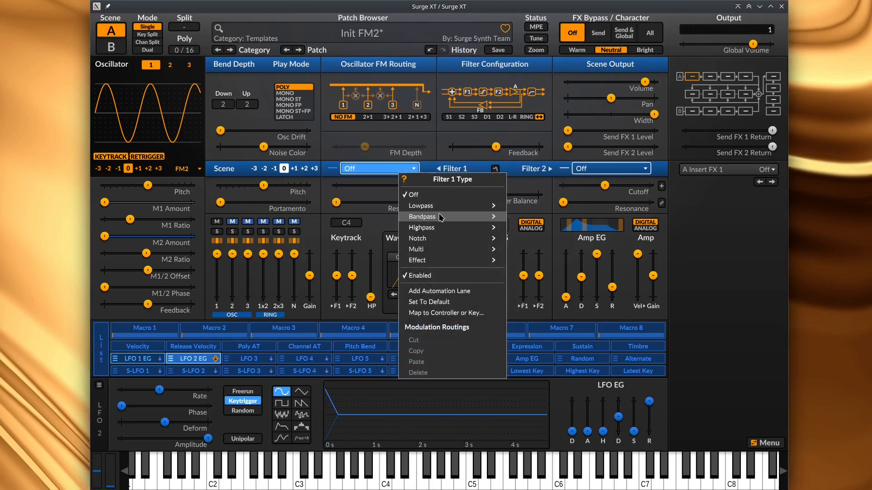
{"action": "mouse_move", "coordinate": [444, 210]}
{"action": "left_click", "coordinate": [527, 217]}
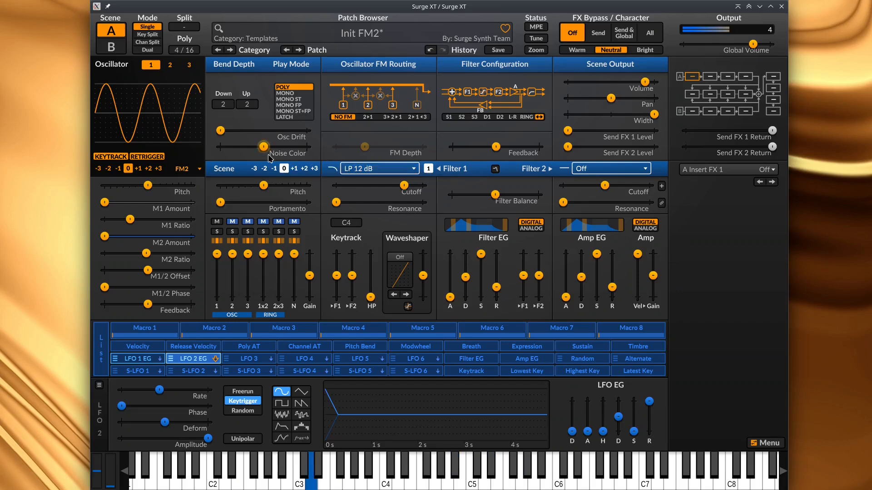
Try a shorter decay on LFO 2's envelope, lengthen it slightly beyond the earlier setting, and turn on modulation assignment for LFO 2 EG
{"action": "left_click_drag", "start_coordinate": [618, 416], "coordinate": [618, 419]}
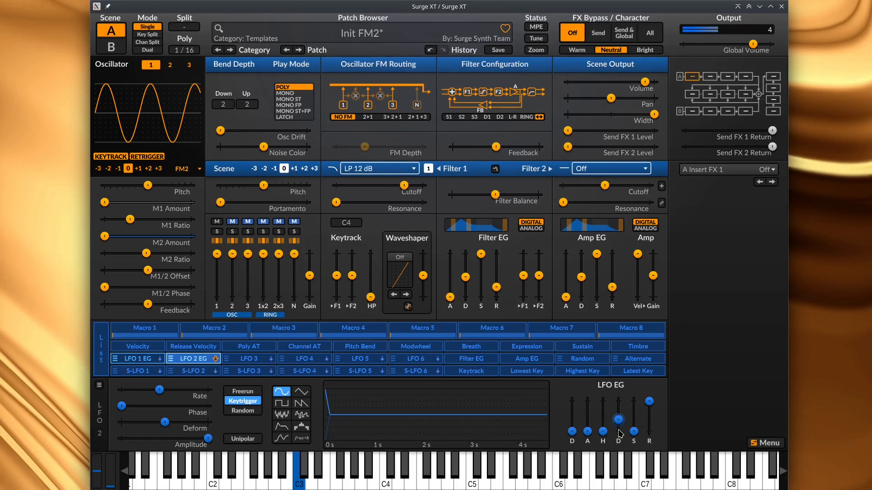
{"action": "left_click_drag", "start_coordinate": [620, 434], "coordinate": [619, 426]}
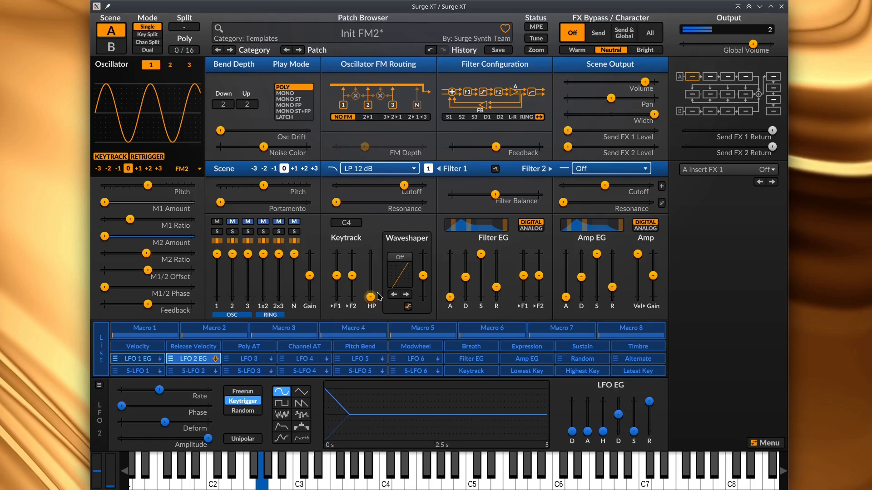
{"action": "left_click_drag", "start_coordinate": [618, 414], "coordinate": [617, 414]}
{"action": "left_click", "coordinate": [190, 358]}
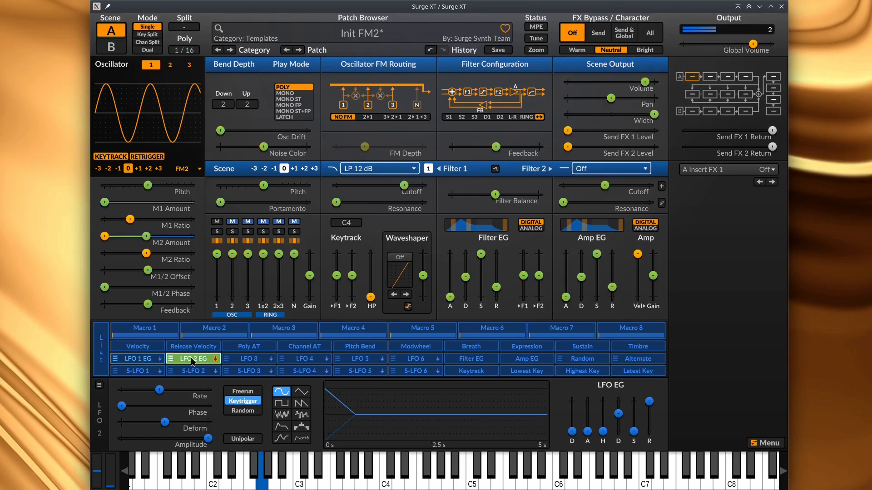
Reduce LFO 2 EG's modulation depth on M2 Amount to about 37 % and leave modulation assignment
{"action": "left_click_drag", "start_coordinate": [146, 236], "coordinate": [137, 236]}
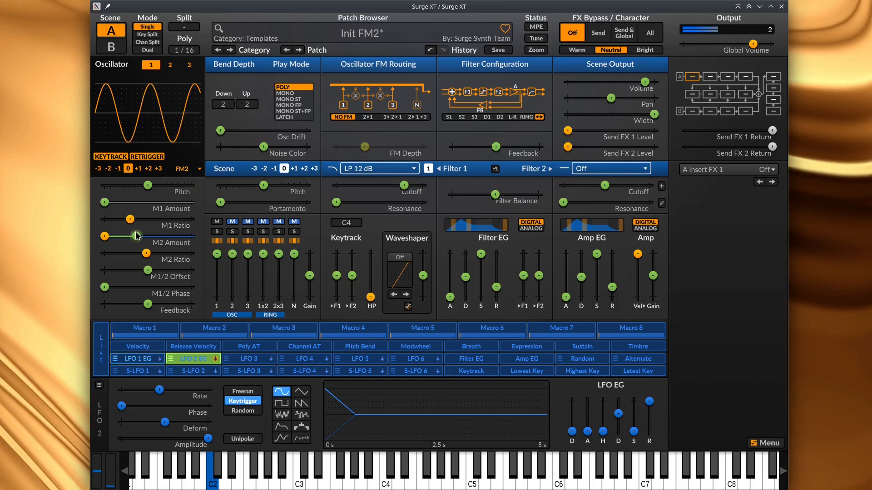
{"action": "middle_click", "coordinate": [155, 231]}
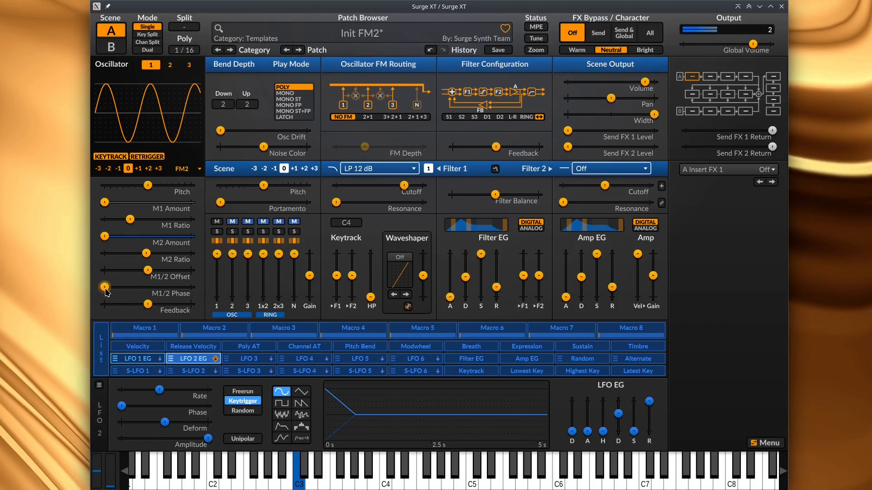
Try out the oscillator's M1/2 Phase and Feedback controls, then return Feedback to its default
{"action": "mouse_move", "coordinate": [105, 292]}
{"action": "mouse_move", "coordinate": [104, 287]}
{"action": "left_mouse_down"}
{"action": "mouse_move", "coordinate": [152, 287]}
{"action": "mouse_move", "coordinate": [104, 287]}
{"action": "left_mouse_up"}
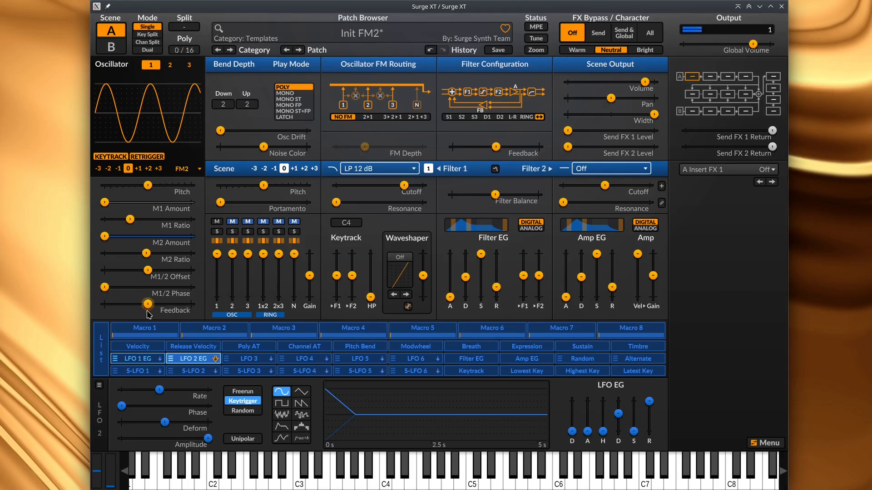
{"action": "mouse_move", "coordinate": [149, 310]}
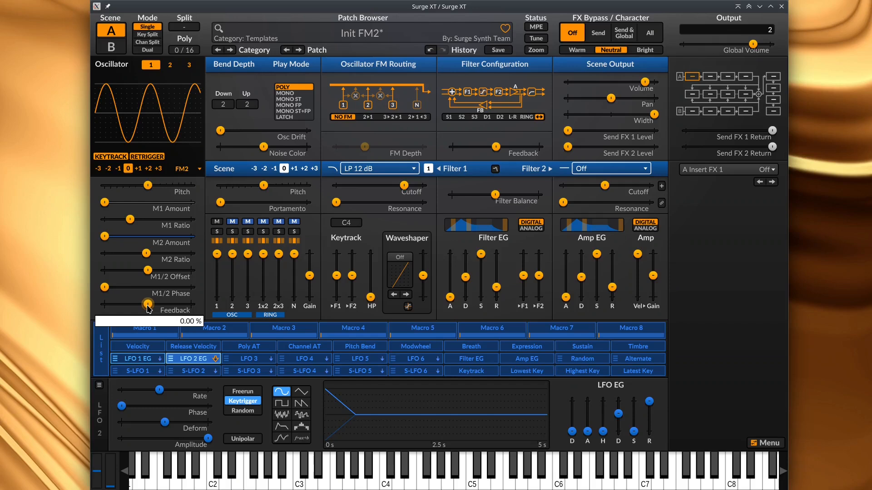
{"action": "mouse_move", "coordinate": [148, 307]}
{"action": "left_mouse_down"}
{"action": "mouse_move", "coordinate": [177, 304]}
{"action": "mouse_move", "coordinate": [122, 304]}
{"action": "mouse_move", "coordinate": [147, 305]}
{"action": "left_mouse_up"}
{"action": "double_click", "coordinate": [144, 308]}
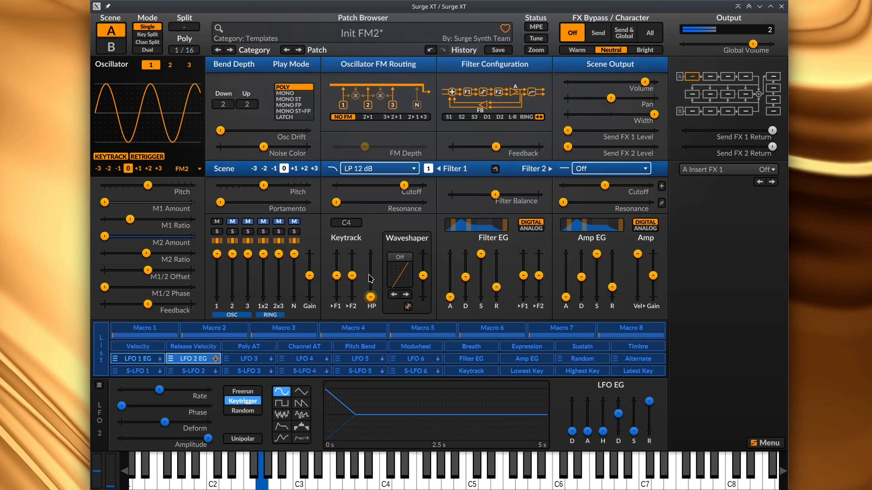
Load the Reverb 2 preset Dark Plate (Send) into the Send FX 1 slot
{"action": "mouse_move", "coordinate": [120, 237]}
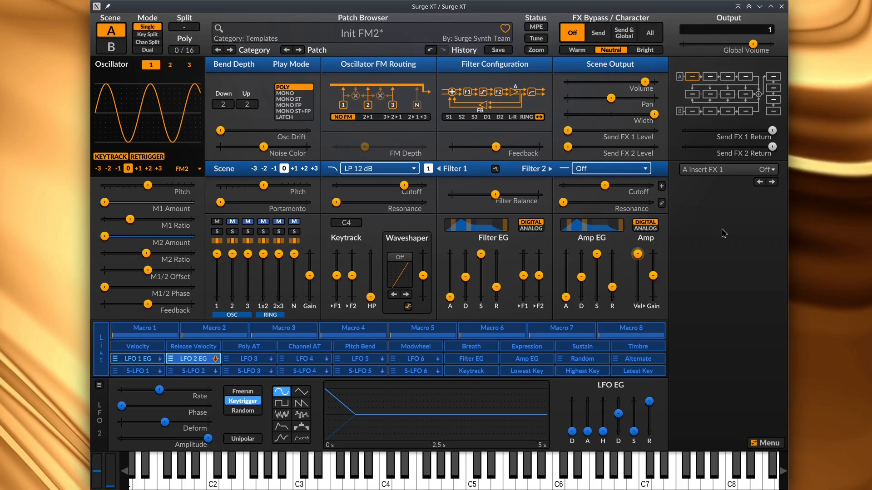
{"action": "left_click", "coordinate": [691, 96]}
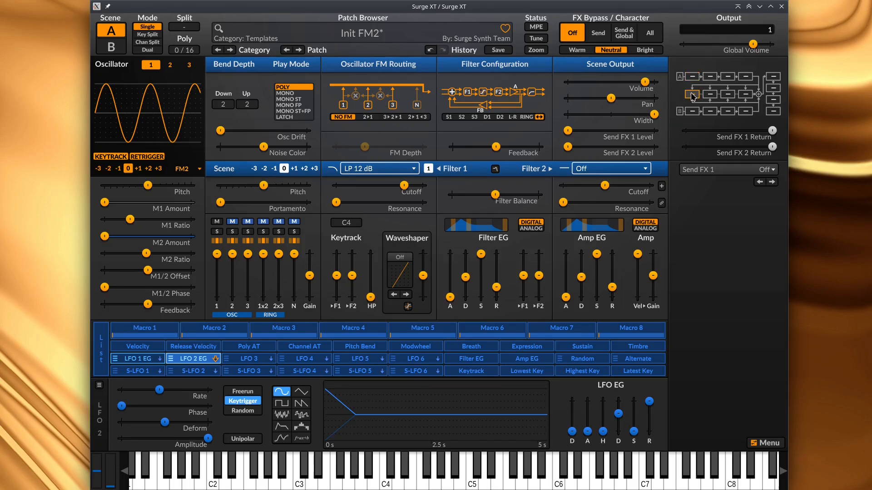
{"action": "left_click", "coordinate": [691, 76]}
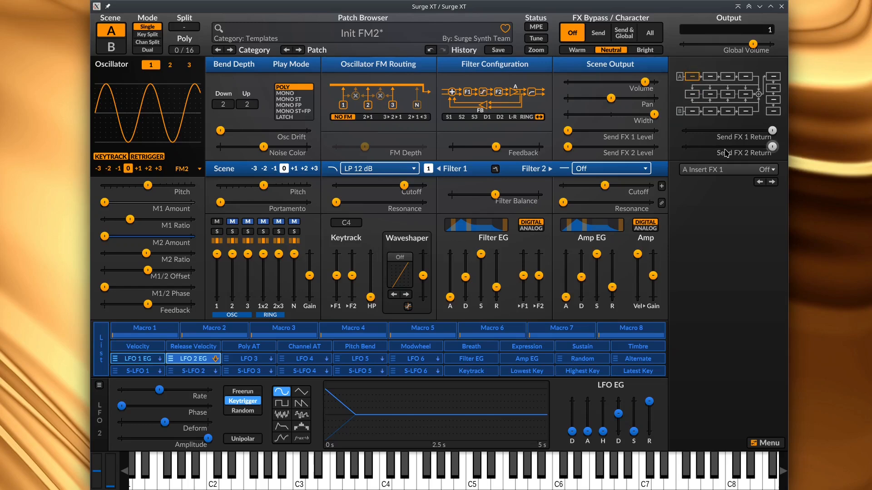
{"action": "left_click", "coordinate": [692, 94]}
{"action": "left_click", "coordinate": [726, 169]}
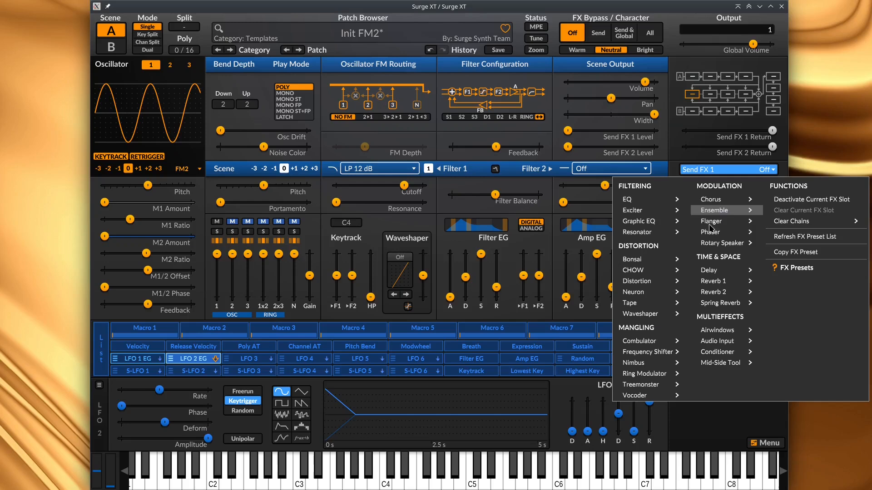
{"action": "mouse_move", "coordinate": [727, 296]}
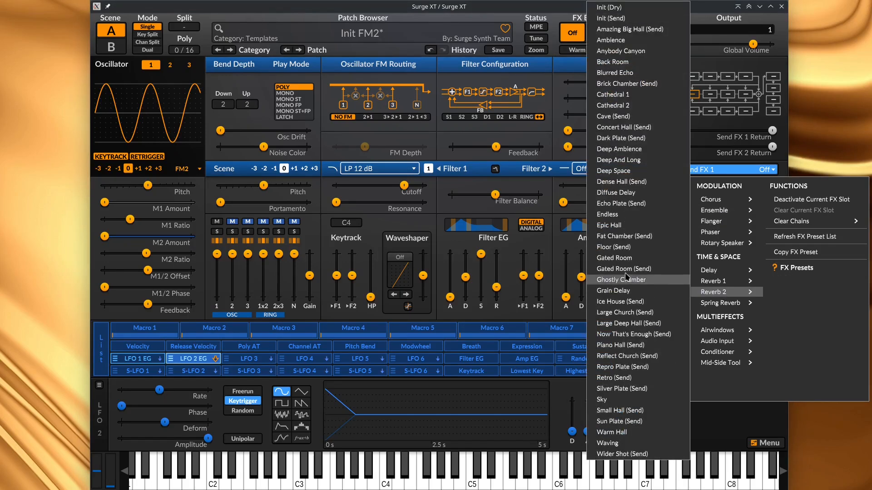
{"action": "left_click", "coordinate": [644, 139]}
{"action": "key", "text": "ctrl+super"}
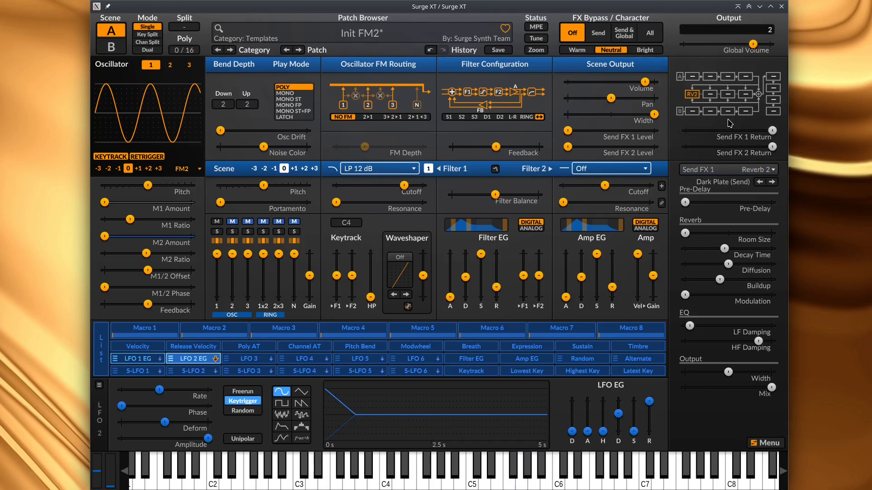
Raise the scene's Send FX 1 Level to around the middle of its range
{"action": "mouse_move", "coordinate": [569, 133]}
{"action": "left_mouse_down"}
{"action": "mouse_move", "coordinate": [616, 131]}
{"action": "mouse_move", "coordinate": [567, 130]}
{"action": "left_mouse_up"}
{"action": "mouse_move", "coordinate": [565, 136]}
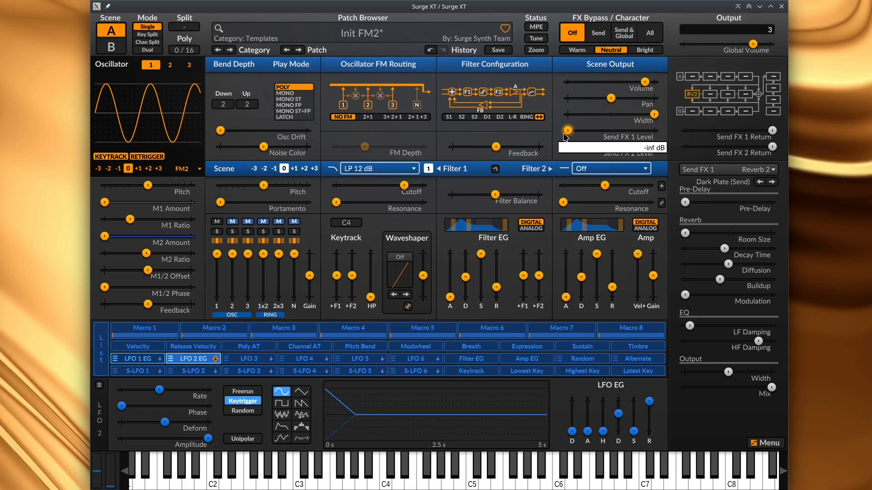
{"action": "left_click_drag", "start_coordinate": [566, 136], "coordinate": [597, 131]}
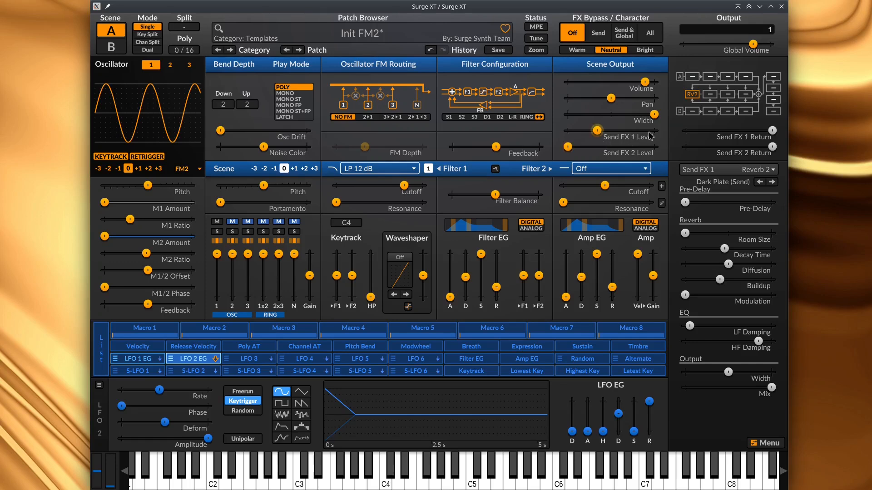
{"action": "mouse_move", "coordinate": [596, 132]}
{"action": "left_click_drag", "start_coordinate": [597, 131], "coordinate": [609, 130]}
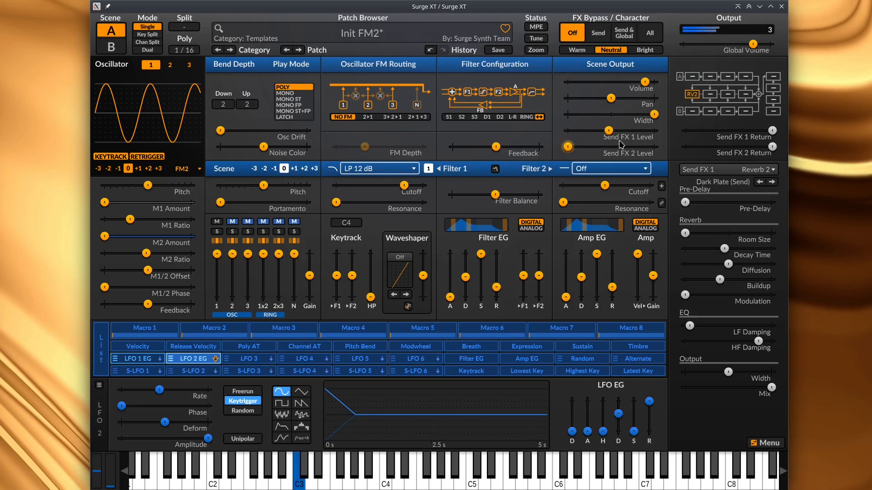
Set the reverb's HF Damping, Diffusion and Buildup to maximum, and raise LF Damping and Modulation slightly
{"action": "left_click_drag", "start_coordinate": [769, 335], "coordinate": [854, 340]}
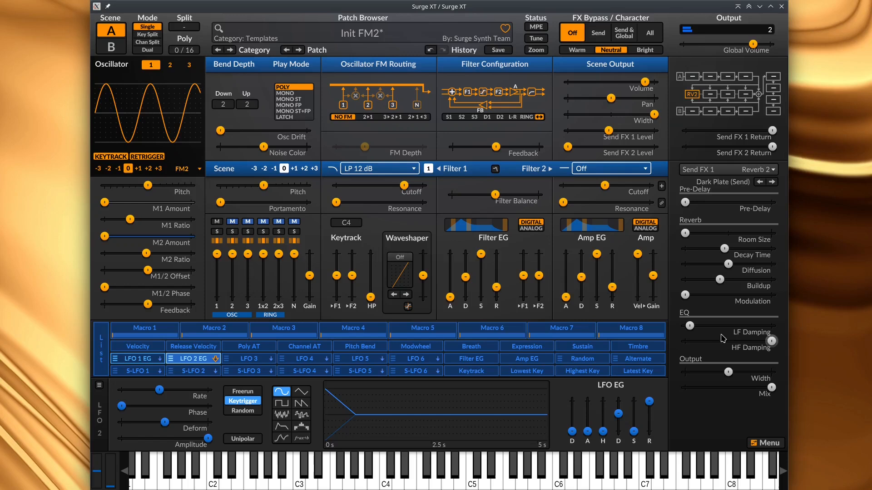
{"action": "left_click_drag", "start_coordinate": [689, 326], "coordinate": [702, 329]}
{"action": "mouse_move", "coordinate": [772, 341]}
{"action": "left_mouse_down"}
{"action": "mouse_move", "coordinate": [708, 341]}
{"action": "mouse_move", "coordinate": [772, 341]}
{"action": "left_mouse_up"}
{"action": "left_click_drag", "start_coordinate": [728, 264], "coordinate": [772, 264]}
{"action": "left_click_drag", "start_coordinate": [720, 279], "coordinate": [772, 280]}
{"action": "left_click_drag", "start_coordinate": [685, 294], "coordinate": [707, 295]}
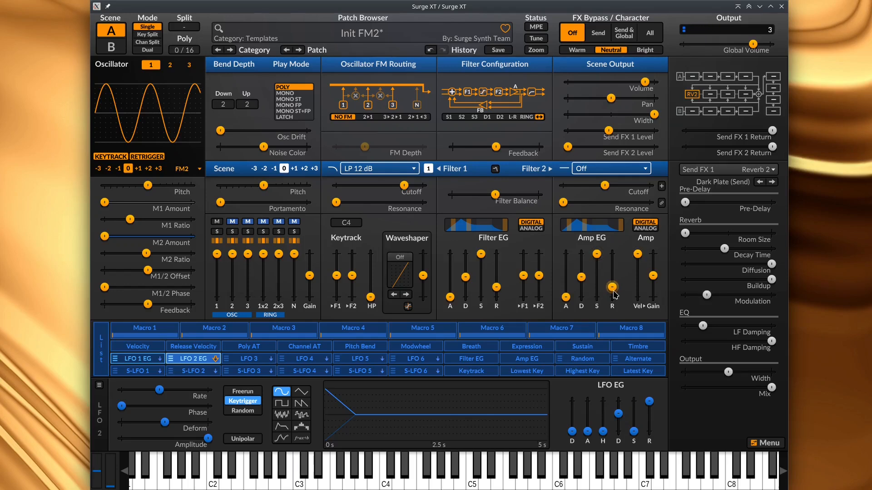
Lengthen the Amp EG release so notes fade out more slowly
{"action": "mouse_move", "coordinate": [612, 288]}
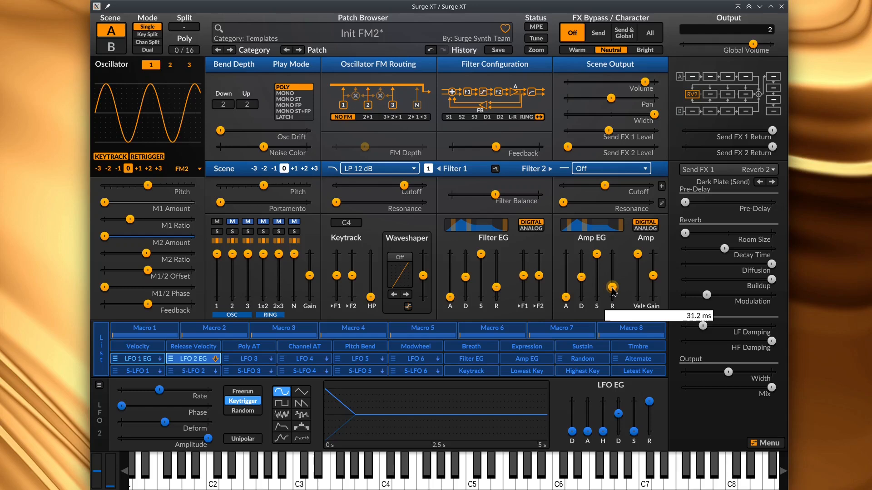
{"action": "left_click_drag", "start_coordinate": [612, 292], "coordinate": [612, 267]}
{"action": "mouse_move", "coordinate": [616, 280]}
{"action": "mouse_move", "coordinate": [598, 269]}
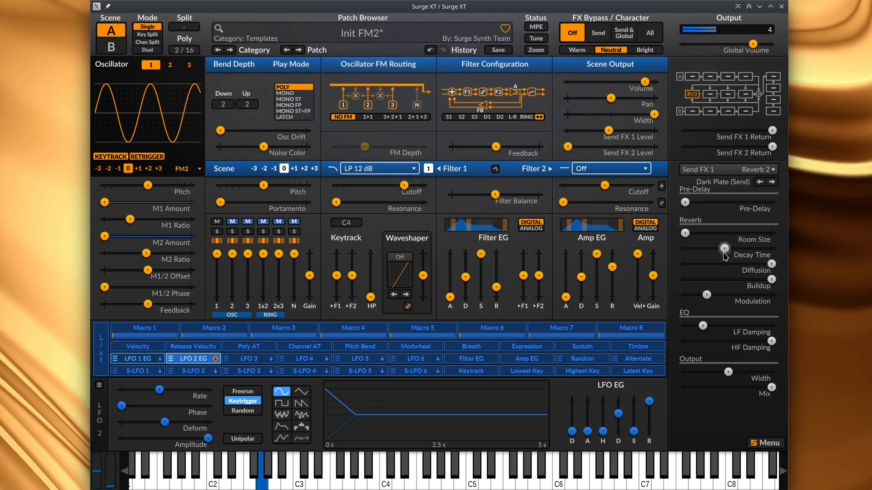
Try the reverb's Room Size at maximum, settle it at about -38 %, and moderately lengthen the Decay Time
{"action": "left_click_drag", "start_coordinate": [686, 233], "coordinate": [772, 233]}
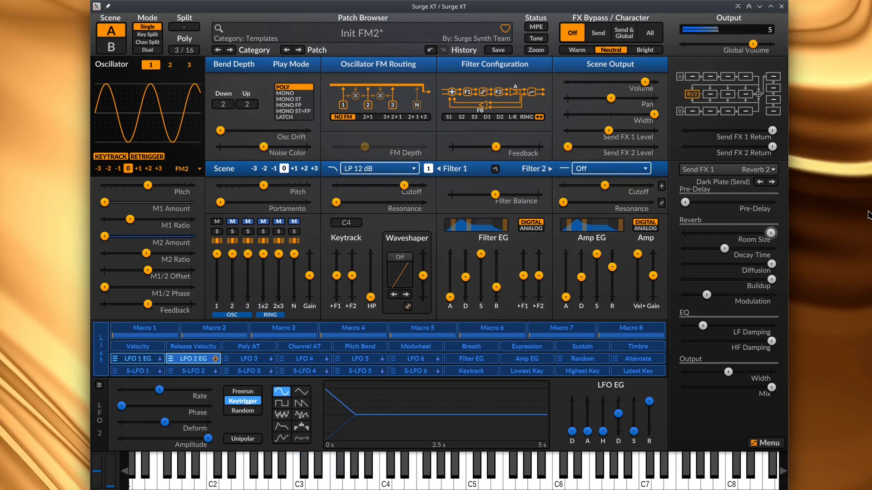
{"action": "left_click_drag", "start_coordinate": [771, 233], "coordinate": [712, 233]}
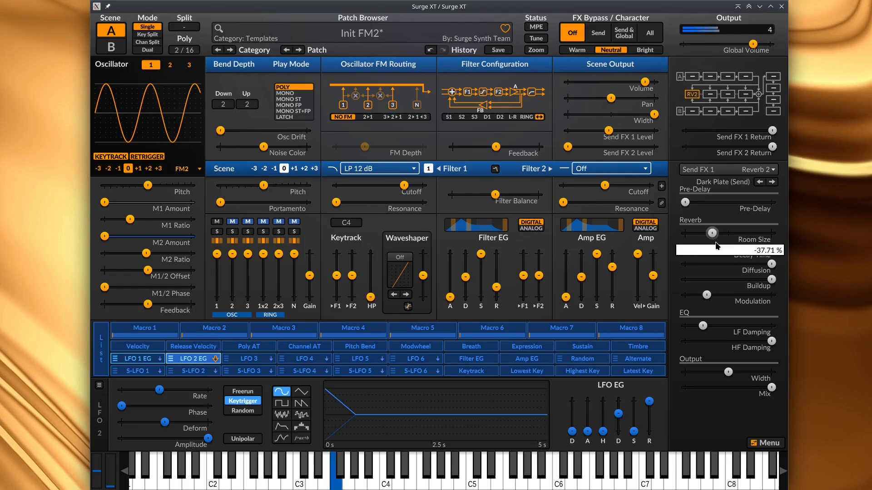
{"action": "mouse_move", "coordinate": [725, 255]}
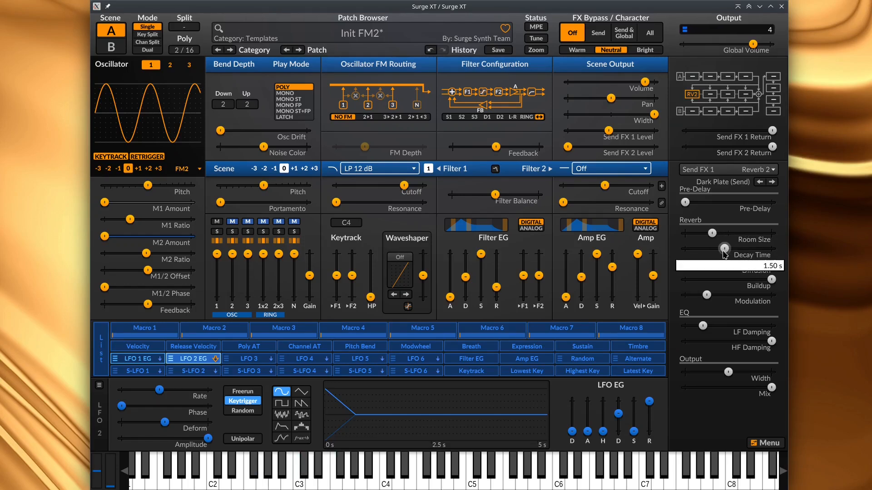
{"action": "left_click_drag", "start_coordinate": [724, 255], "coordinate": [767, 254]}
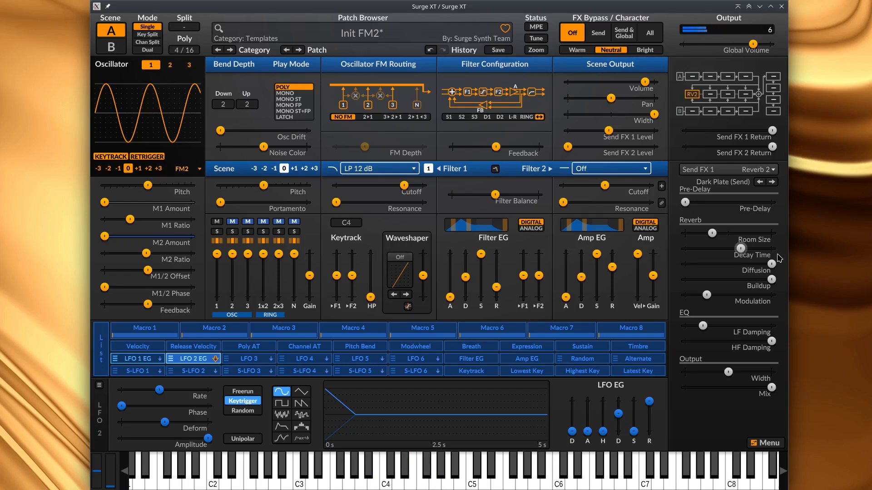
Check M2 Amount's modulation routing, then nudge M1 Ratio up slightly
{"action": "right_click", "coordinate": [106, 238]}
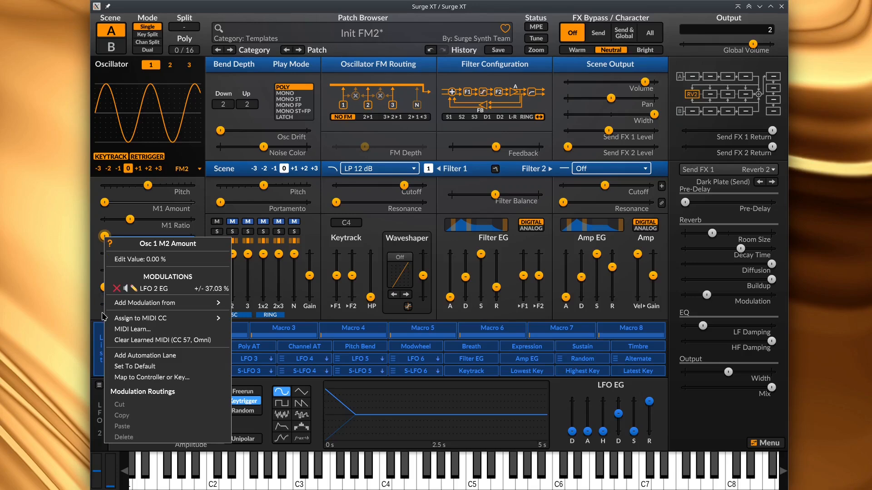
{"action": "left_click", "coordinate": [132, 226]}
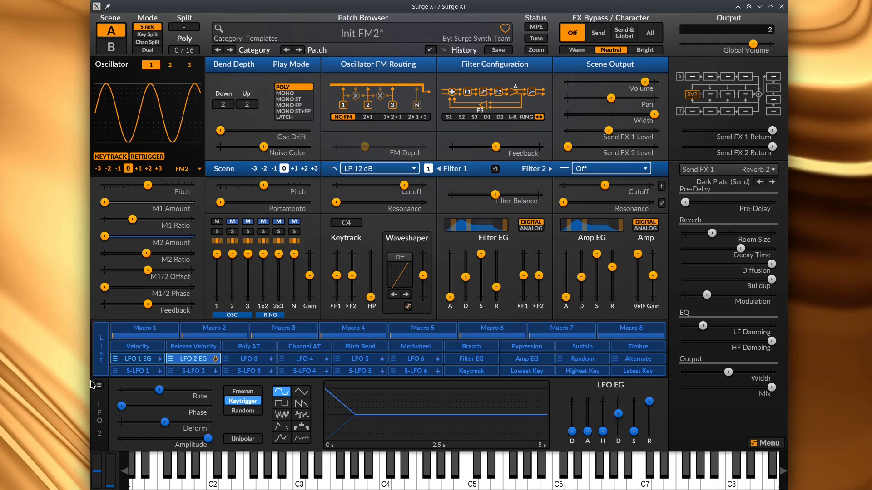
In the modulation list, compare with LFO 2's M2 Amount routing muted, set its depth to 28.20, and close the list
{"action": "left_click", "coordinate": [108, 357]}
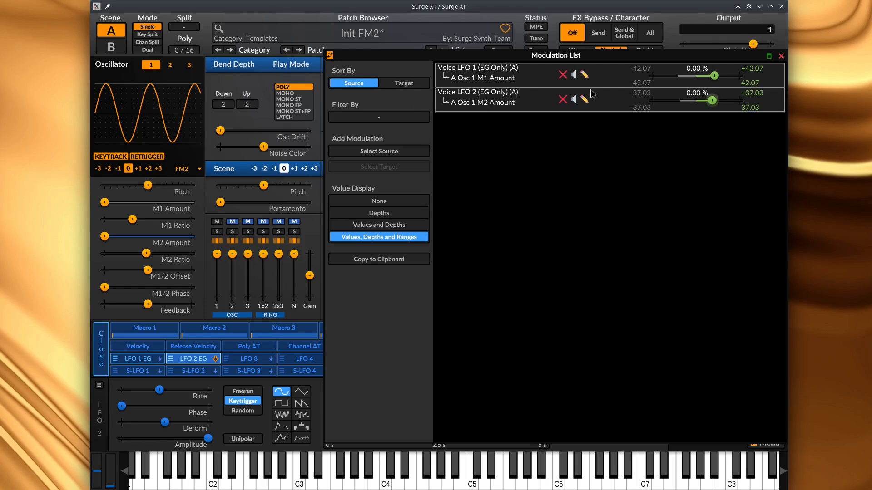
{"action": "left_click", "coordinate": [576, 101]}
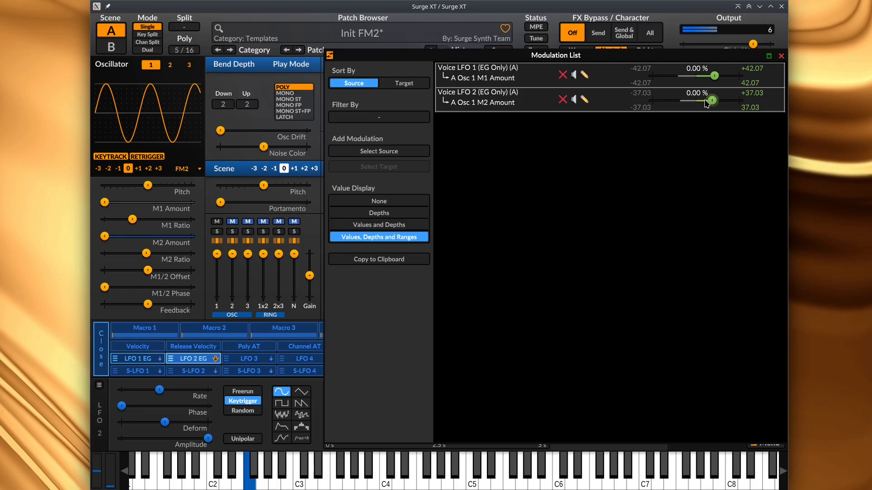
{"action": "left_click_drag", "start_coordinate": [715, 104], "coordinate": [708, 104]}
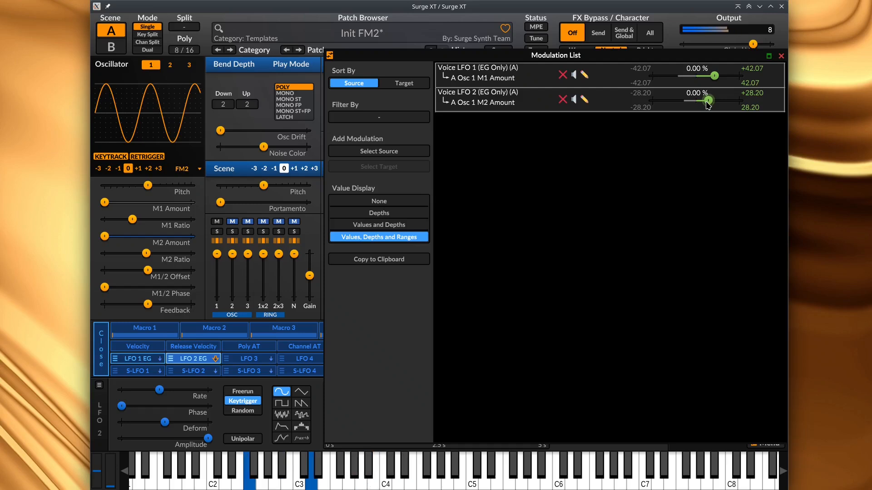
{"action": "left_click", "coordinate": [781, 56]}
Make LFO 2 unipolar and check the resulting modulation ranges in the modulation list
{"action": "left_click", "coordinate": [235, 438]}
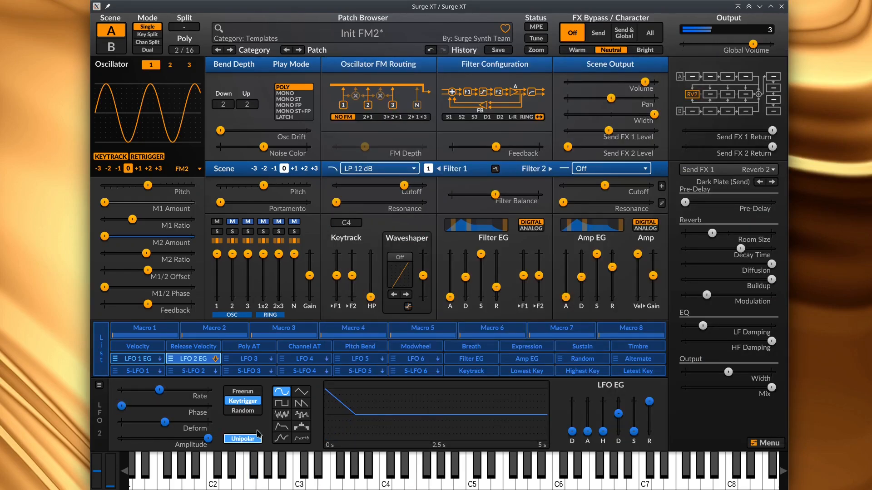
{"action": "left_click", "coordinate": [104, 362]}
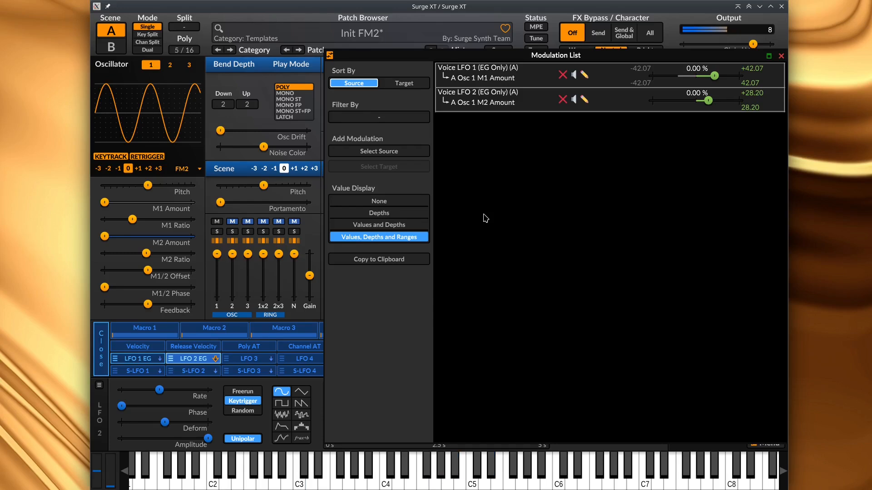
{"action": "left_click", "coordinate": [781, 55]}
Review LFO 2's routing to M2 Amount in the modulation list, then close the list
{"action": "mouse_move", "coordinate": [639, 259]}
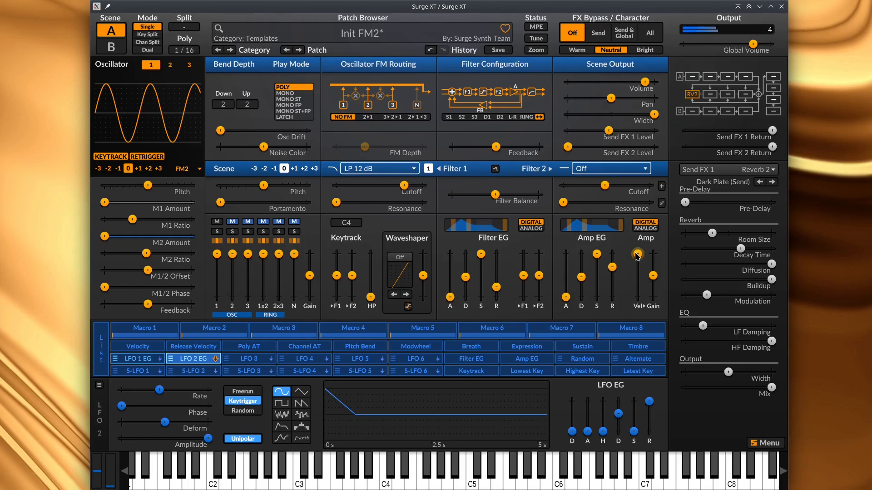
{"action": "left_click", "coordinate": [102, 350]}
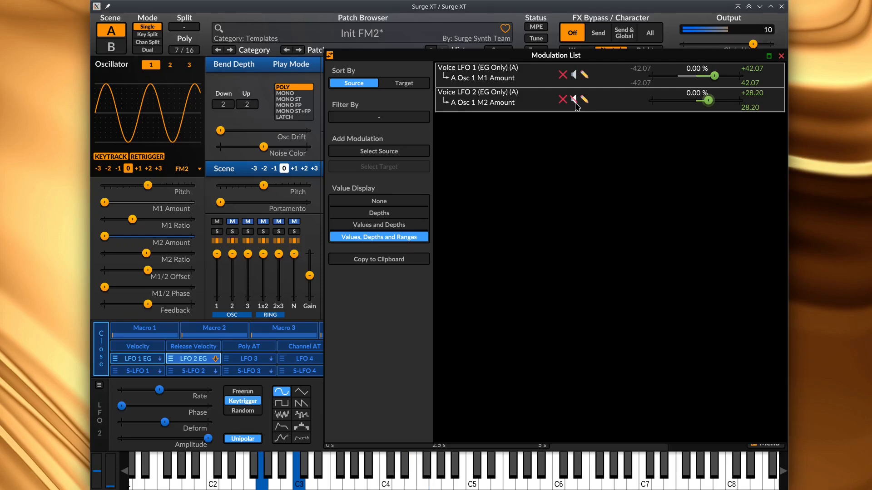
{"action": "left_click", "coordinate": [781, 56]}
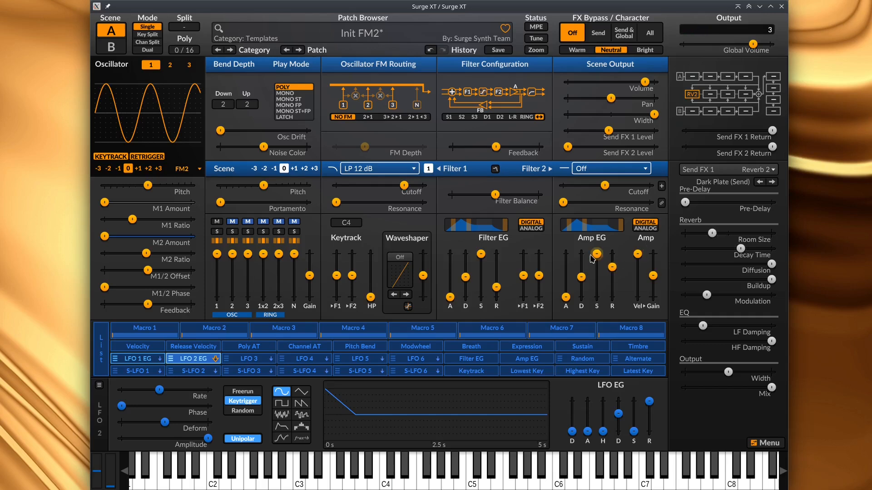
Try adjusting the Amp EG sustain, keep it at maximum, and lengthen the Amp EG decay
{"action": "mouse_move", "coordinate": [593, 259]}
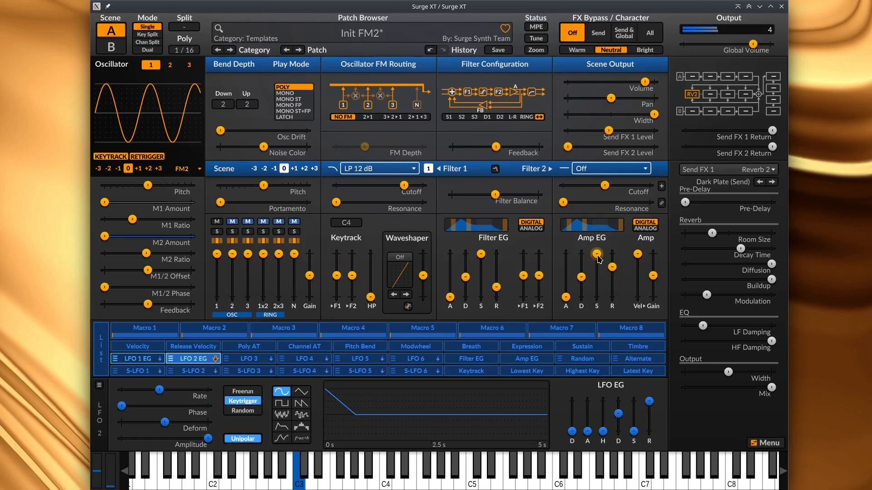
{"action": "left_click_drag", "start_coordinate": [597, 258], "coordinate": [581, 265]}
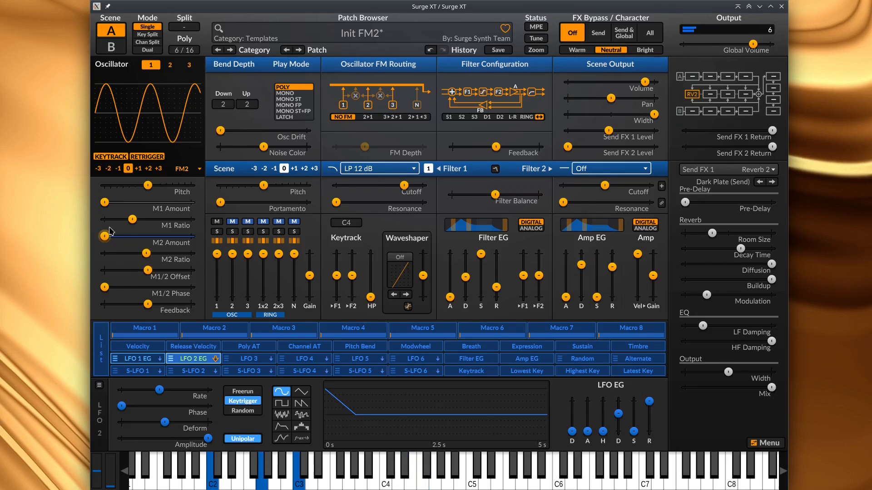
Review the LFO modulation depths in the modulation list, close it, and slightly lengthen the Amp EG decay
{"action": "left_click", "coordinate": [101, 350]}
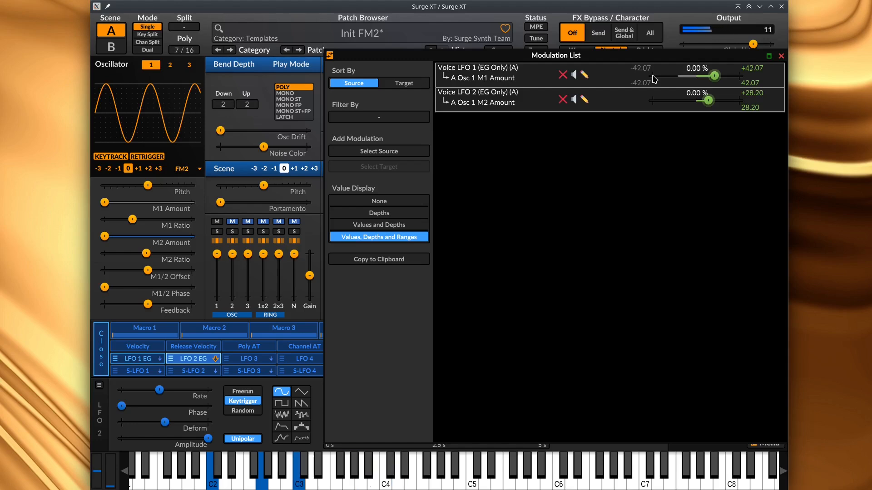
{"action": "left_click", "coordinate": [781, 56]}
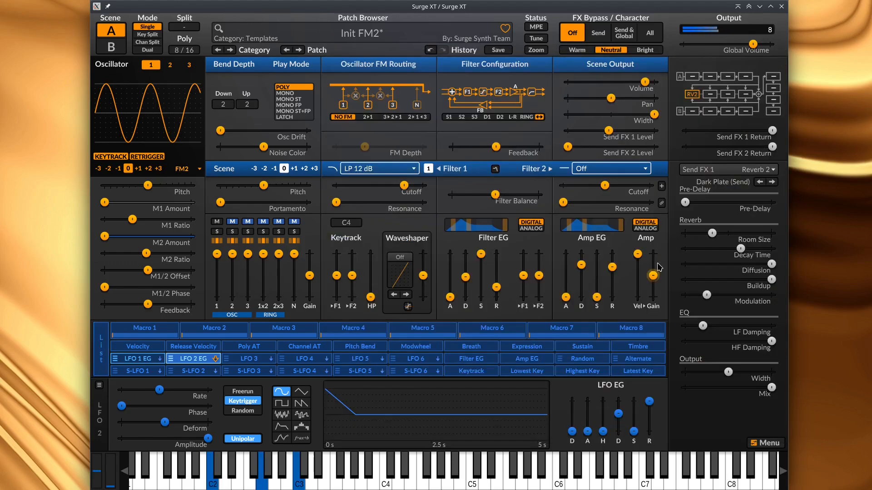
{"action": "left_click_drag", "start_coordinate": [581, 266], "coordinate": [581, 263]}
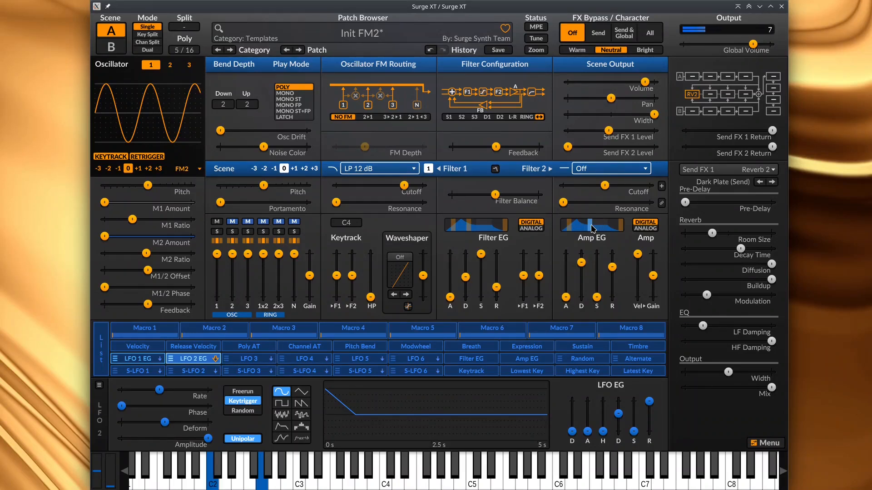
Move Reverb 2 from Send FX 1 to Send FX 2, with Send FX 1 Level fully down and Send FX 2 Level about halfway
{"action": "left_click_drag", "start_coordinate": [688, 96], "coordinate": [707, 95]}
{"action": "mouse_move", "coordinate": [568, 147]}
{"action": "left_mouse_down"}
{"action": "mouse_move", "coordinate": [609, 146]}
{"action": "mouse_move", "coordinate": [596, 130]}
{"action": "mouse_move", "coordinate": [567, 130]}
{"action": "left_mouse_up"}
Load the Delay preset Basic 1/8 into the empty Send FX 1 slot
{"action": "left_click", "coordinate": [692, 94]}
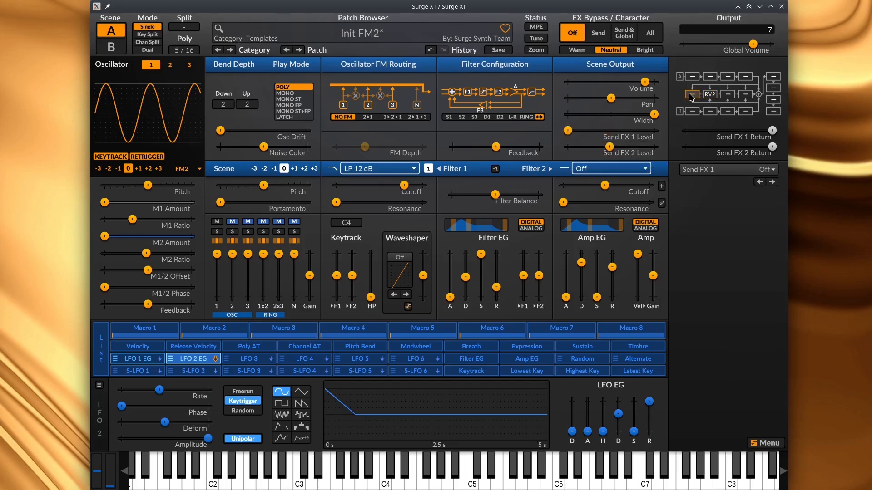
{"action": "left_click", "coordinate": [716, 170]}
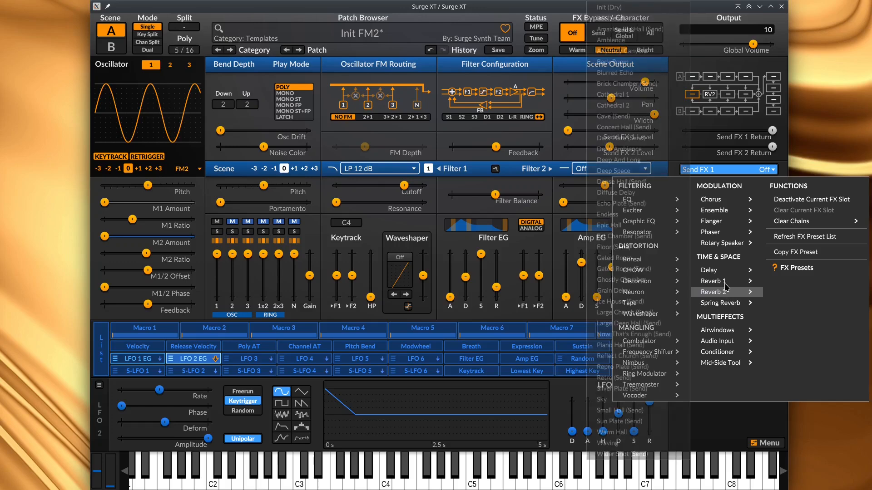
{"action": "mouse_move", "coordinate": [723, 272]}
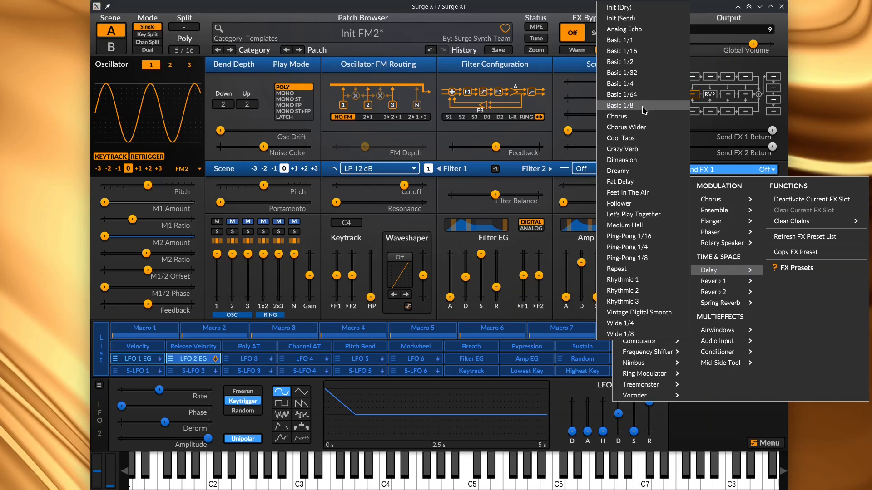
{"action": "left_click", "coordinate": [643, 109]}
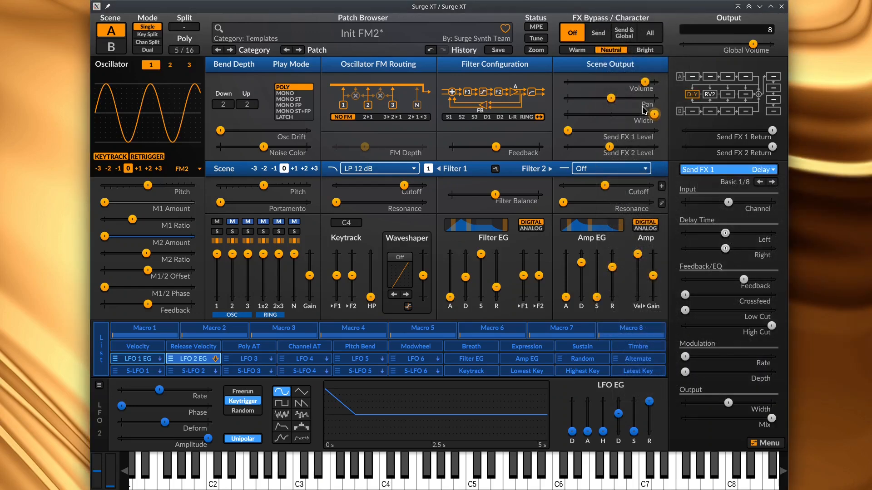
Set the delay's Mix to maximum and raise the scene's Send FX 1 Level to nearly halfway
{"action": "double_click", "coordinate": [767, 420]}
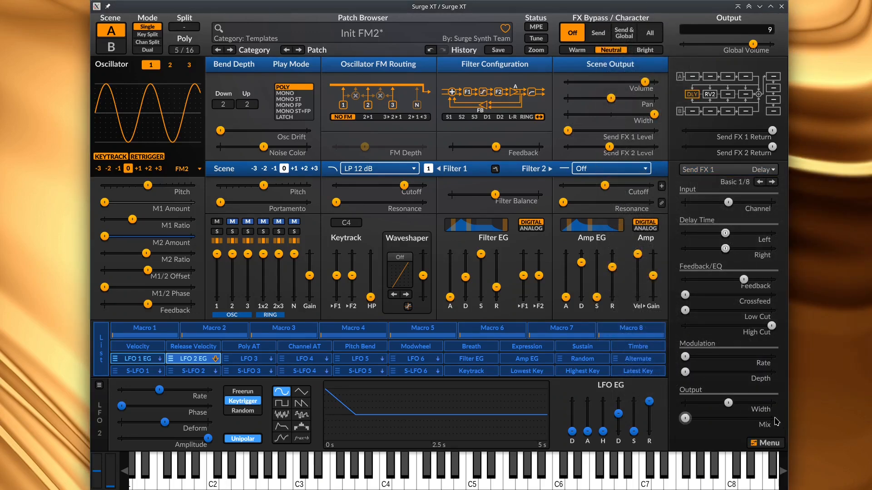
{"action": "left_click_drag", "start_coordinate": [684, 418], "coordinate": [772, 418]}
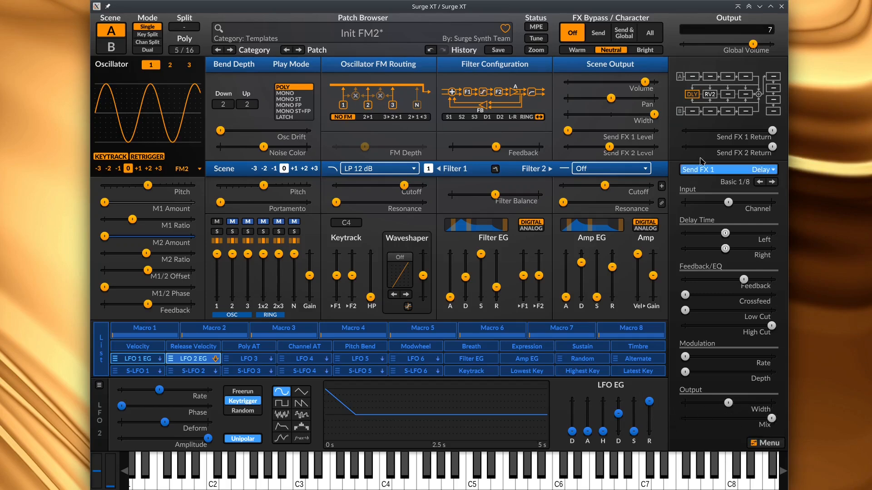
{"action": "mouse_move", "coordinate": [568, 130]}
{"action": "left_mouse_down"}
{"action": "mouse_move", "coordinate": [589, 130]}
{"action": "mouse_move", "coordinate": [567, 130]}
{"action": "left_mouse_up"}
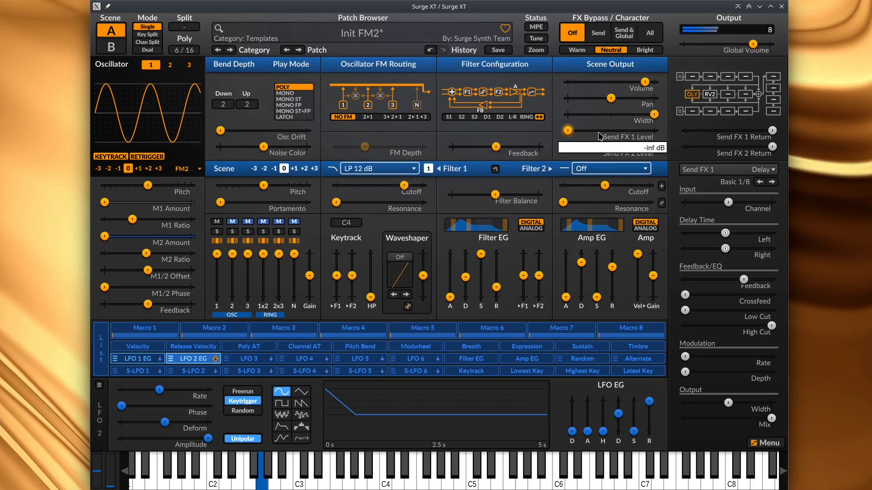
{"action": "left_click_drag", "start_coordinate": [569, 131], "coordinate": [606, 135]}
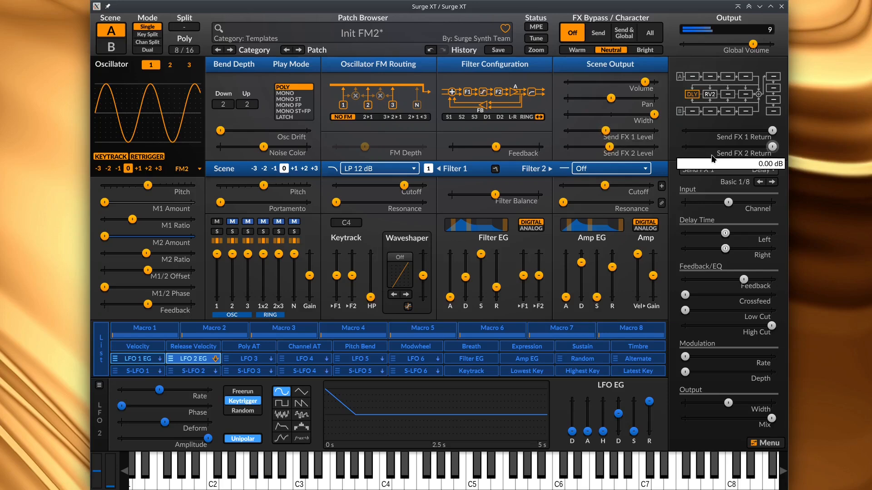
Link the delay's right time to the left channel and lengthen the left delay time slightly
{"action": "right_click", "coordinate": [726, 249]}
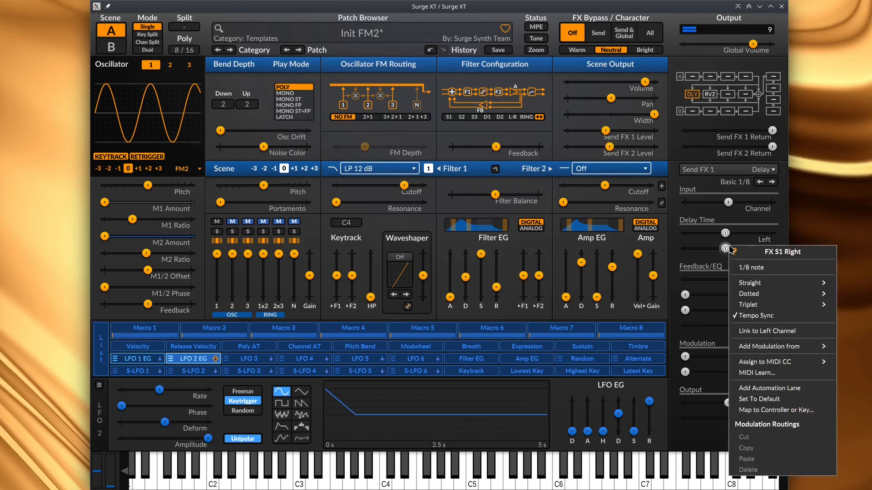
{"action": "left_click", "coordinate": [759, 331]}
{"action": "left_click_drag", "start_coordinate": [733, 234], "coordinate": [734, 234]}
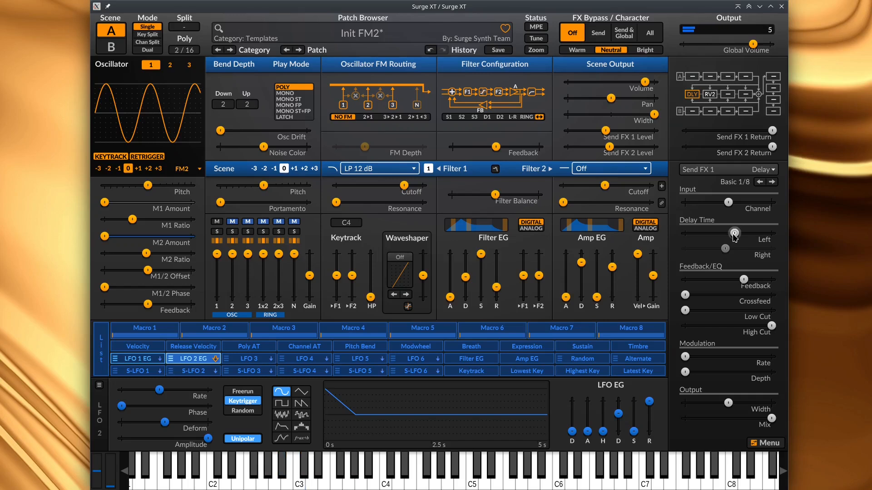
Raise the delay's Crossfeed to about half, raise its Low Cut, and lower its High Cut to just above the middle
{"action": "left_click_drag", "start_coordinate": [685, 295], "coordinate": [728, 294]}
{"action": "left_click_drag", "start_coordinate": [772, 326], "coordinate": [745, 326]}
{"action": "left_click_drag", "start_coordinate": [685, 310], "coordinate": [714, 310]}
{"action": "mouse_move", "coordinate": [714, 312]}
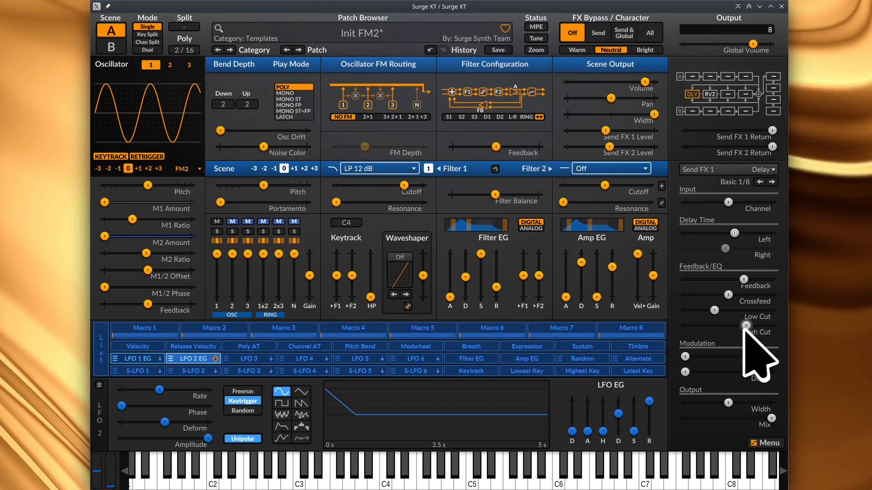
{"action": "mouse_move", "coordinate": [745, 334]}
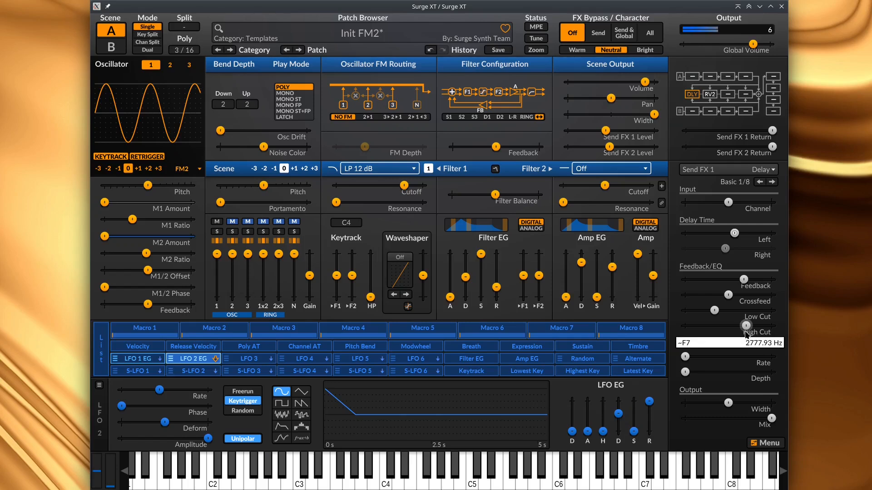
{"action": "left_click_drag", "start_coordinate": [746, 333], "coordinate": [735, 325]}
{"action": "mouse_move", "coordinate": [740, 309]}
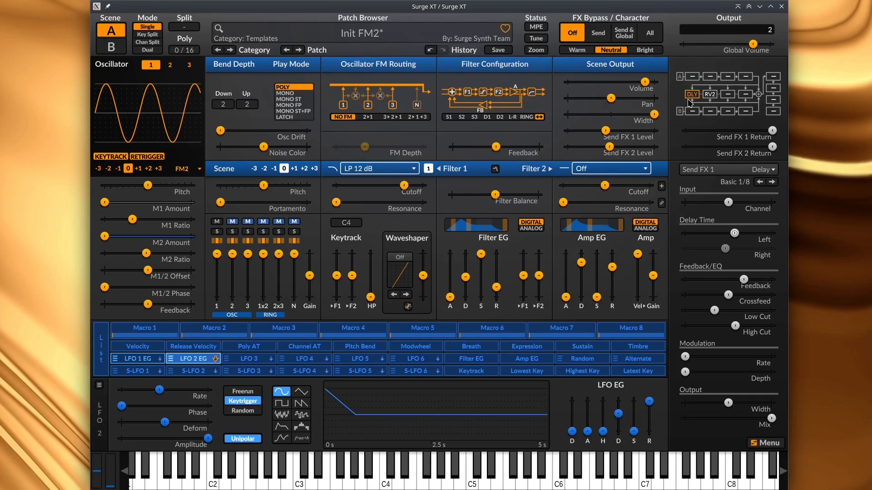
Close this synth window and open the Surge XT instance on the DAW's second instrument track
{"action": "left_click", "coordinate": [783, 9]}
{"action": "left_click", "coordinate": [274, 160]}
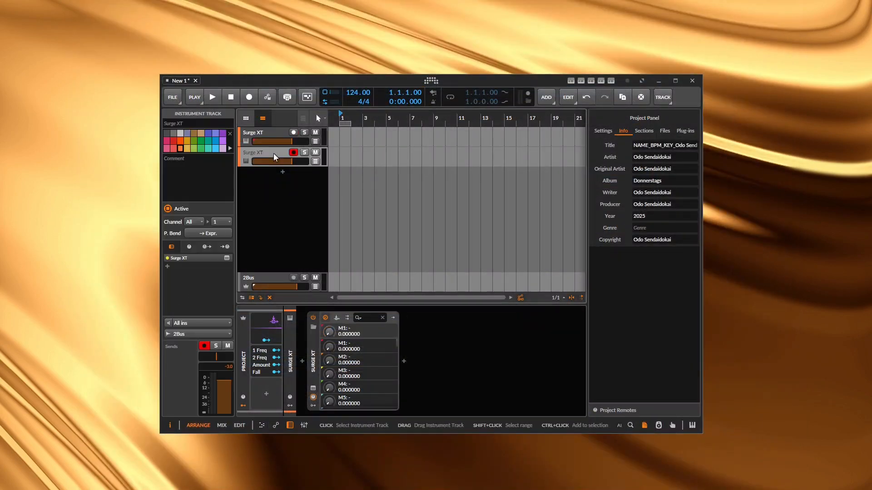
{"action": "left_click", "coordinate": [312, 388]}
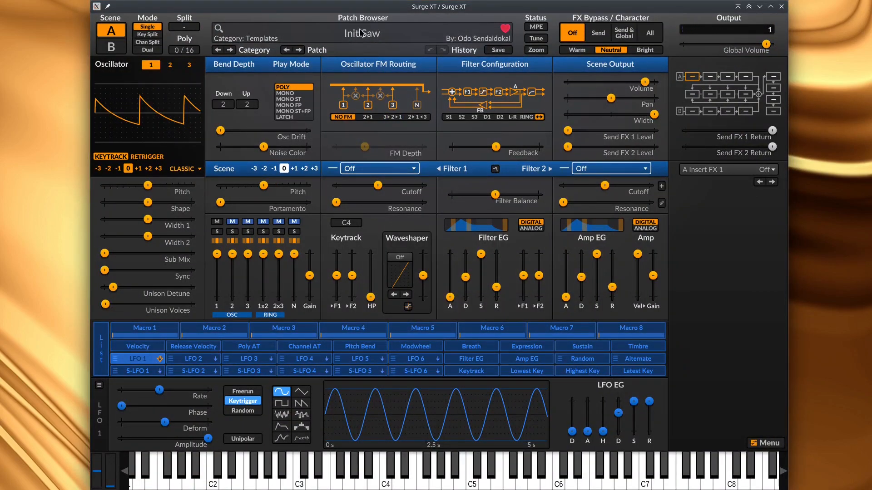
Set oscillator 1 to FM2, unmute oscillator 2 in the mixer, and set oscillator 2 to FM2
{"action": "left_click", "coordinate": [182, 168]}
{"action": "left_click", "coordinate": [194, 249]}
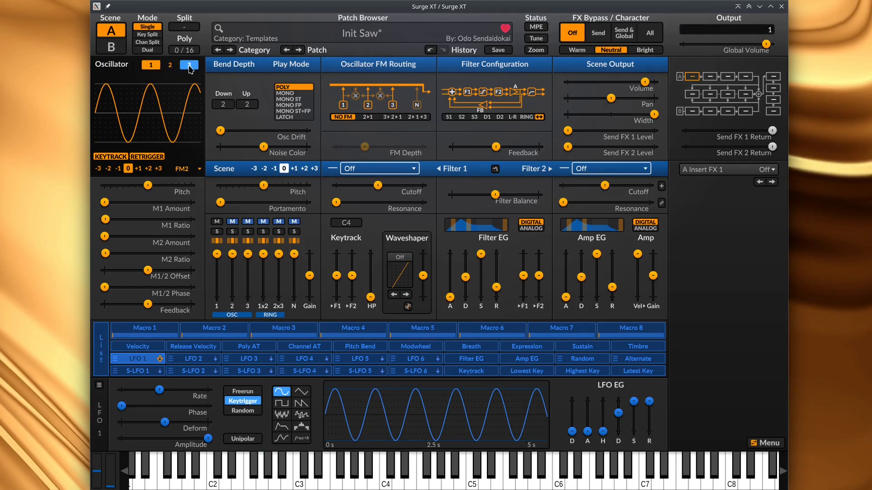
{"action": "left_click", "coordinate": [233, 222]}
{"action": "left_click", "coordinate": [170, 65]}
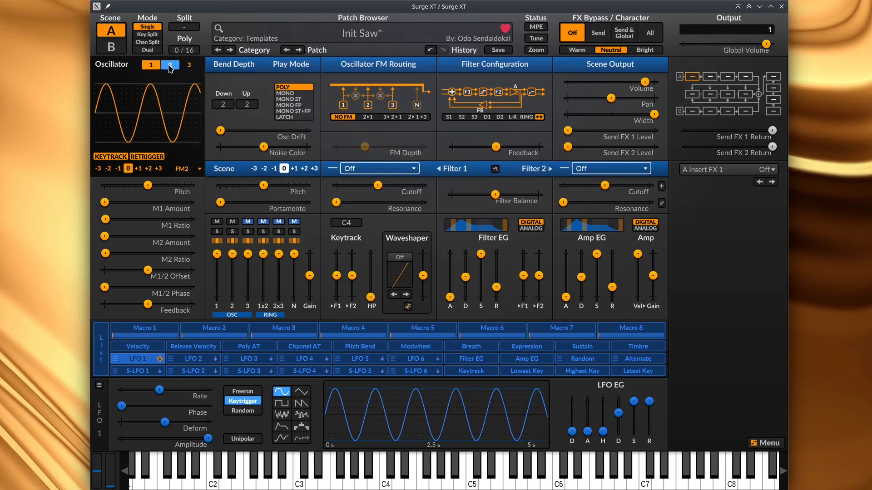
{"action": "left_click", "coordinate": [184, 168]}
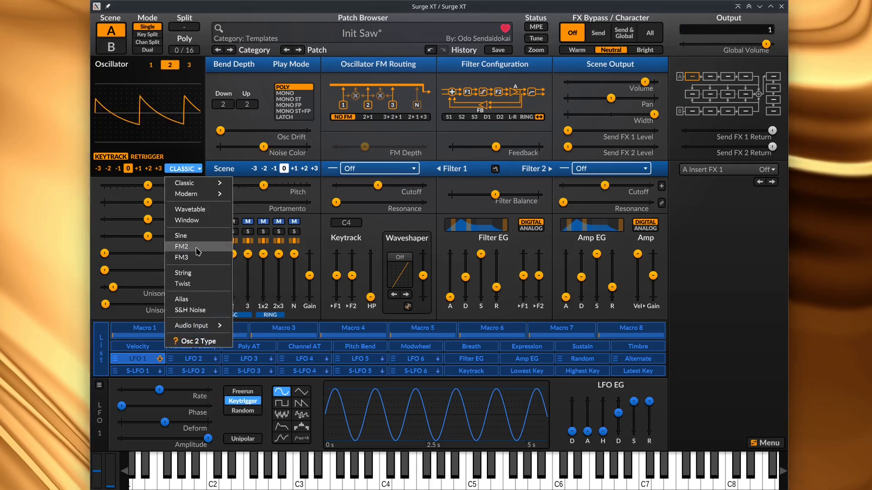
{"action": "left_click", "coordinate": [196, 249]}
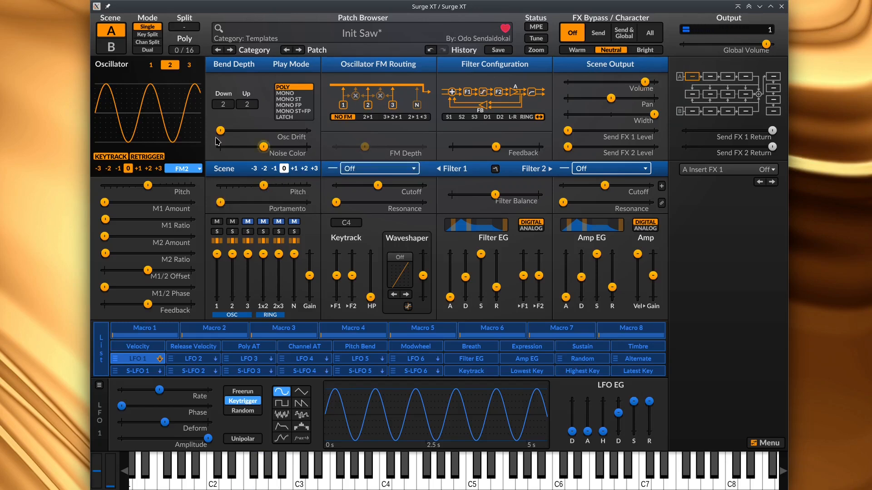
Lower the scene output volume and shift oscillator 2 up to octave +3
{"action": "left_click_drag", "start_coordinate": [645, 82], "coordinate": [628, 82]}
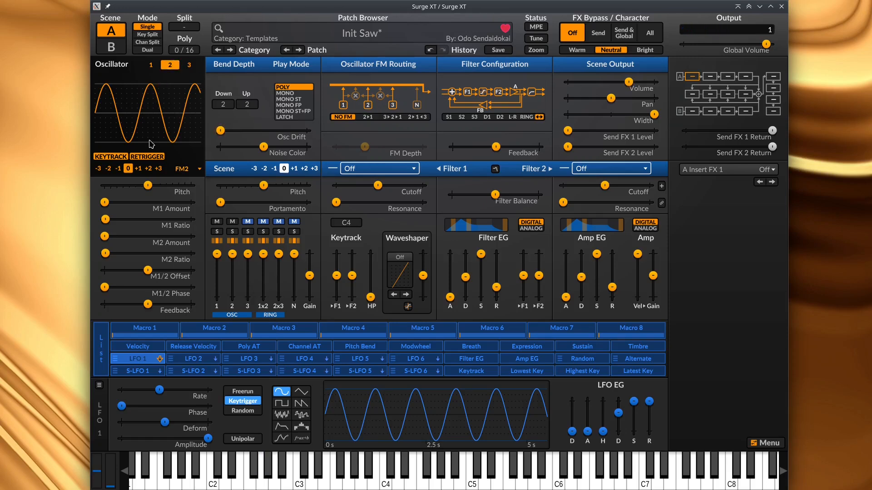
{"action": "left_click", "coordinate": [148, 168]}
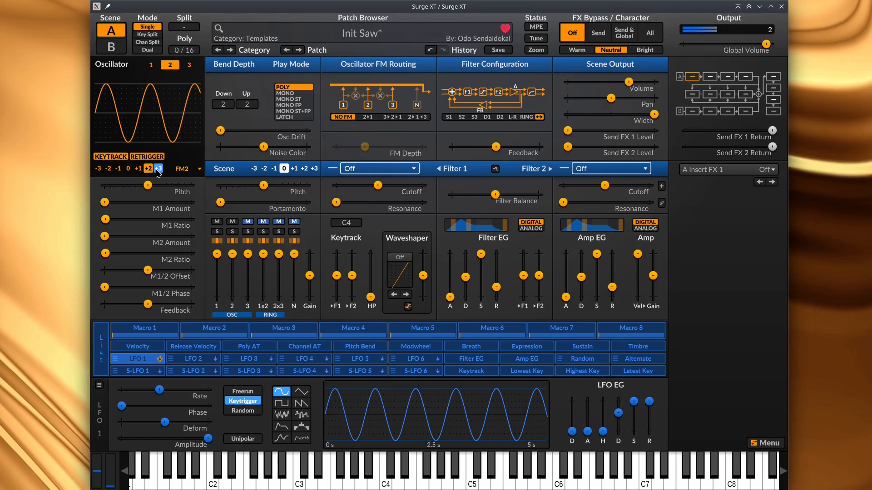
{"action": "left_click", "coordinate": [158, 169]}
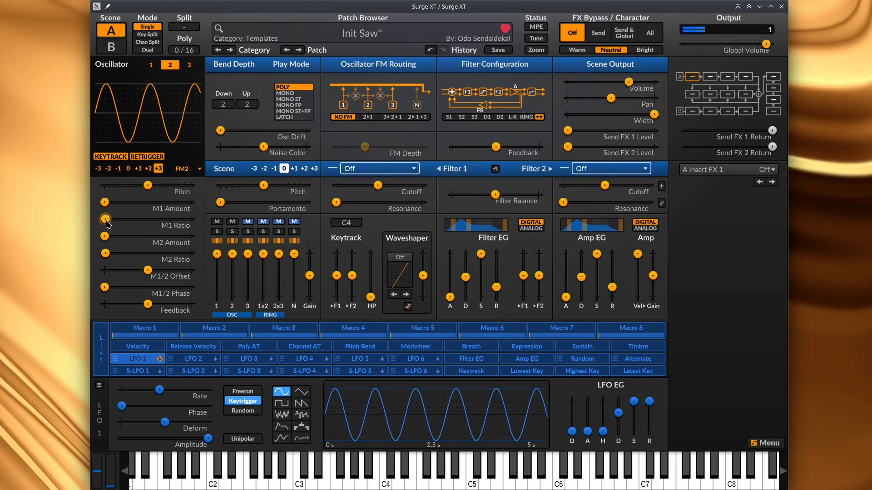
Raise oscillator 2's M1 Ratio slightly and M1 Amount to about a third, then turn its mixer level fully down
{"action": "left_click_drag", "start_coordinate": [107, 221], "coordinate": [131, 202]}
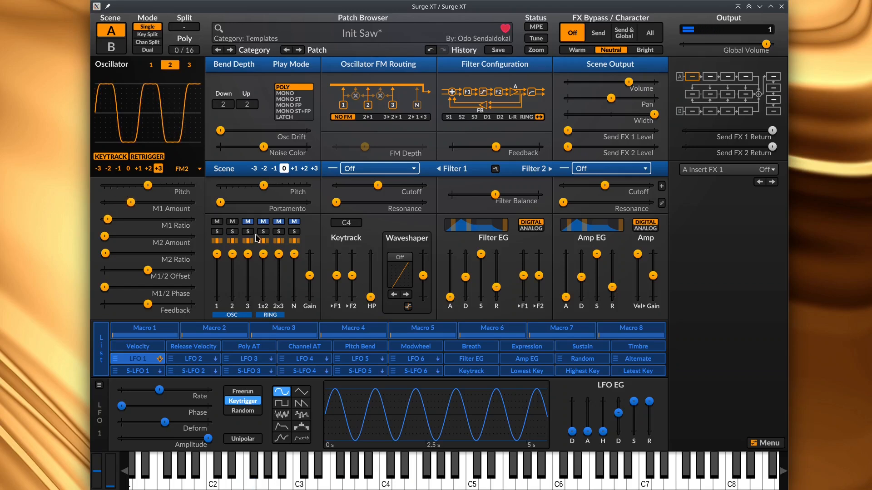
{"action": "left_click_drag", "start_coordinate": [232, 254], "coordinate": [236, 282]}
Switch LFO 1 to EG Only and drop its envelope sustain to zero for a short decay
{"action": "right_click", "coordinate": [135, 358]}
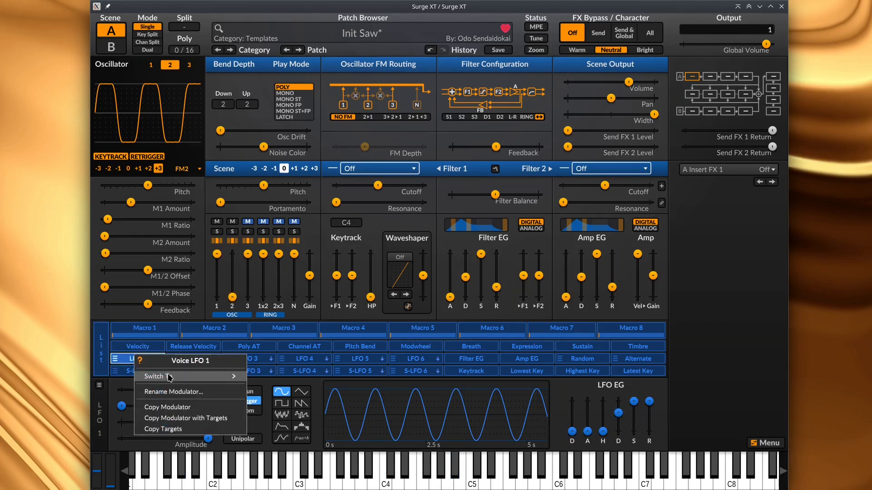
{"action": "mouse_move", "coordinate": [178, 378]}
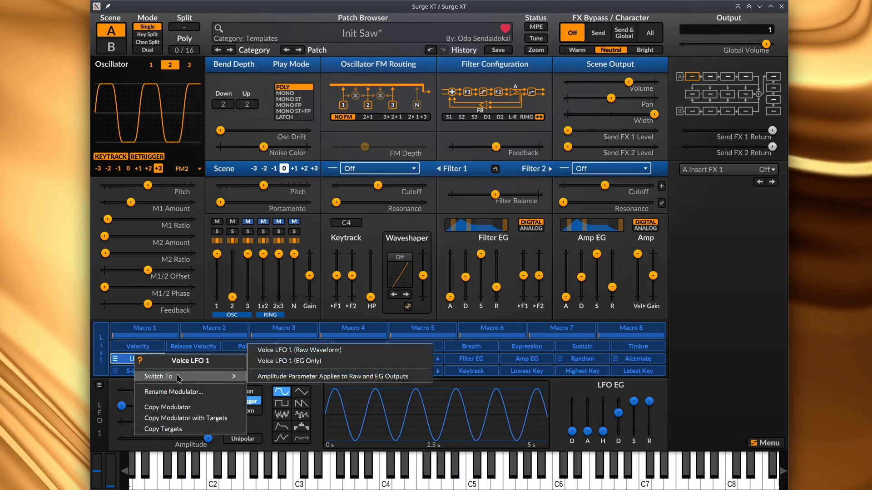
{"action": "left_click", "coordinate": [285, 362]}
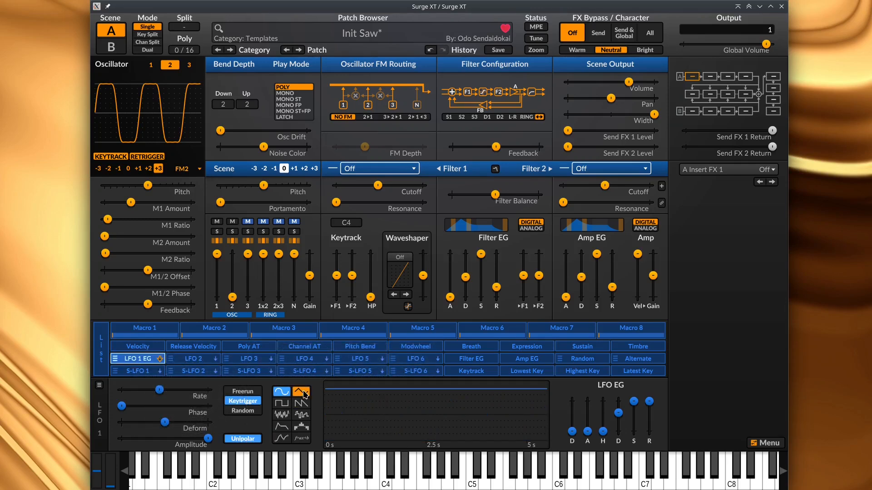
{"action": "left_click_drag", "start_coordinate": [634, 401], "coordinate": [619, 415]}
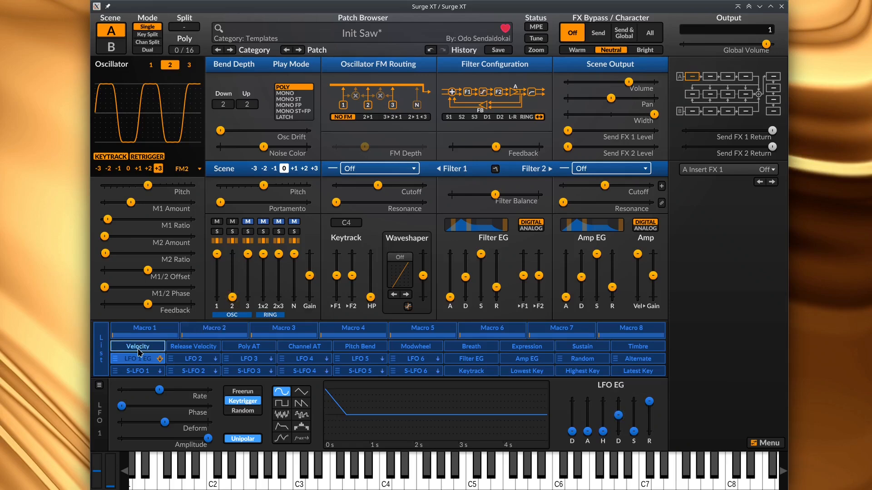
Modulate oscillator 2's mixer volume with LFO 1 EG at a depth of +192 dB
{"action": "left_click", "coordinate": [143, 361]}
{"action": "left_click_drag", "start_coordinate": [232, 297], "coordinate": [232, 254]}
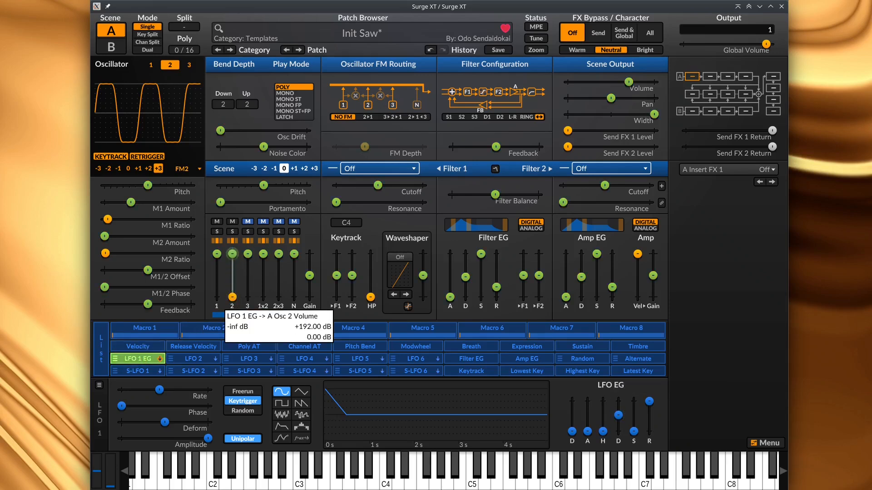
{"action": "middle_click", "coordinate": [230, 256]}
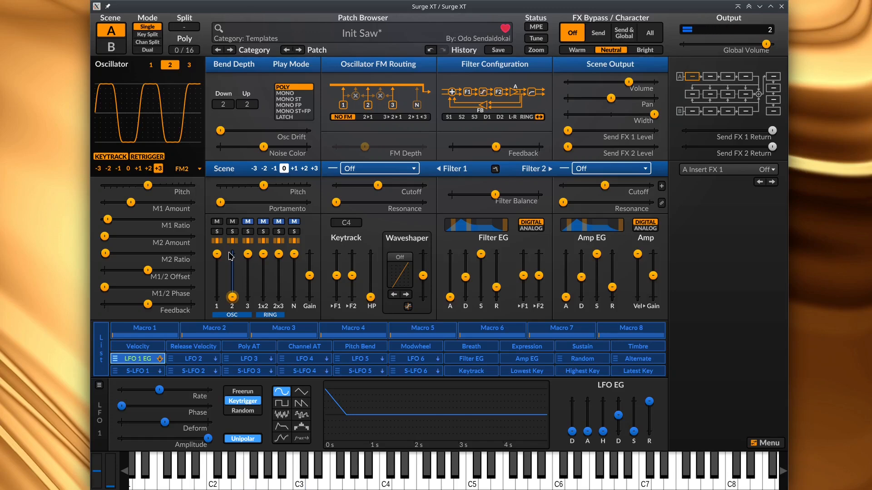
Load the Spring Reverb Init (Send) preset into Send FX 2 and raise the scene's Send FX 2 level to about halfway
{"action": "left_click", "coordinate": [709, 94]}
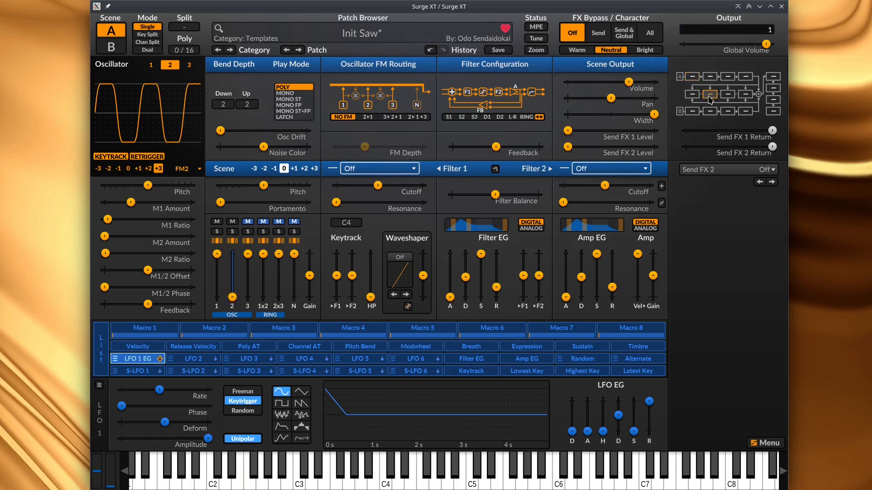
{"action": "left_click", "coordinate": [730, 170]}
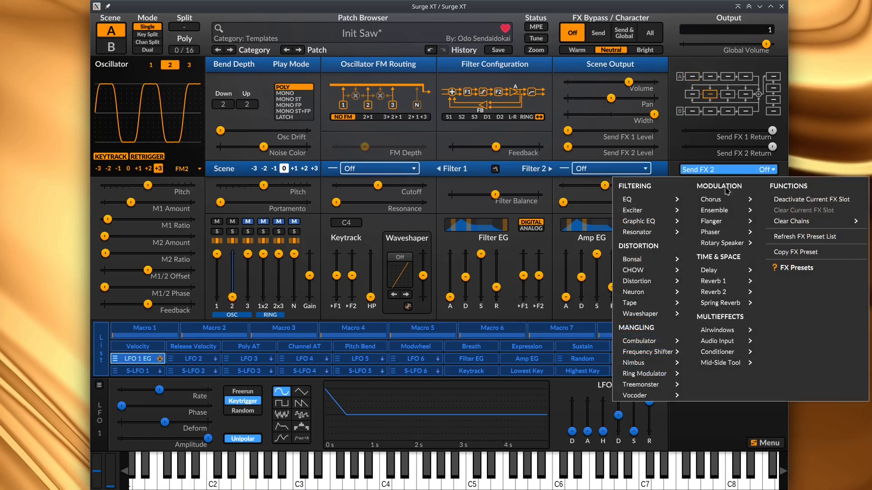
{"action": "mouse_move", "coordinate": [728, 306]}
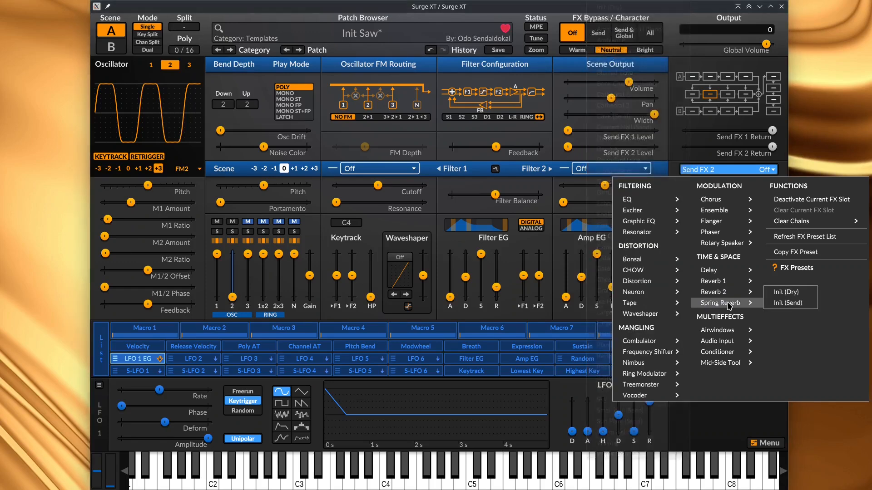
{"action": "left_click", "coordinate": [792, 303]}
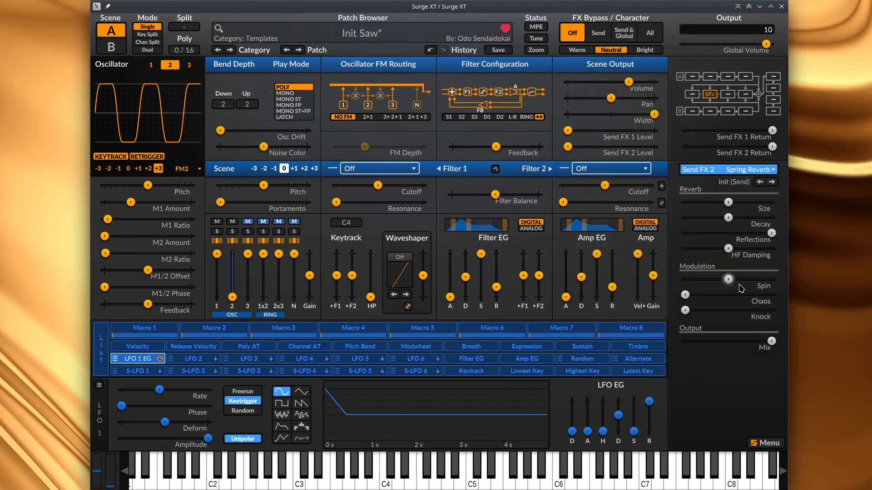
{"action": "left_click_drag", "start_coordinate": [568, 147], "coordinate": [603, 147]}
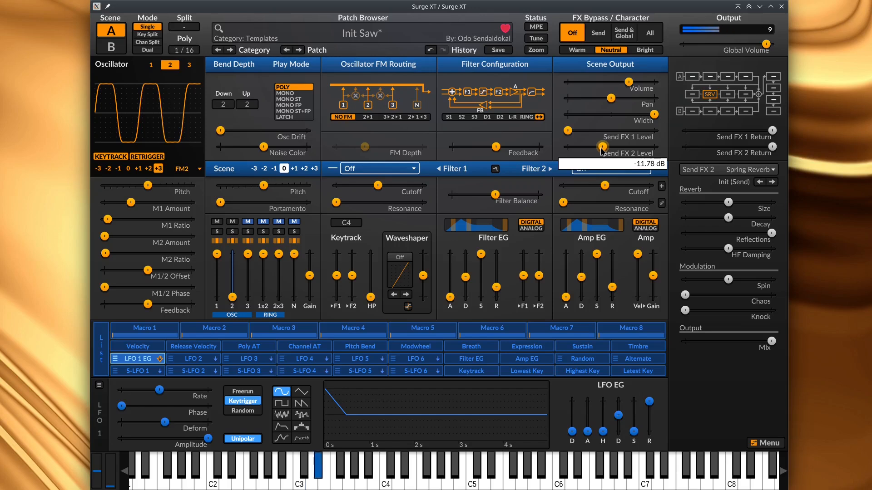
{"action": "left_click_drag", "start_coordinate": [602, 147], "coordinate": [612, 147]}
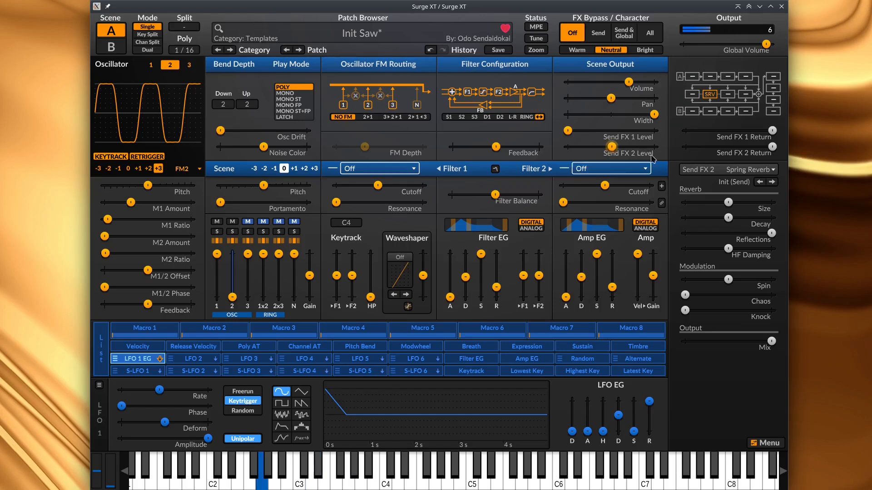
Raise the spring reverb's HF Damping and Decay to about 70 percent of their ranges
{"action": "left_click_drag", "start_coordinate": [727, 248], "coordinate": [745, 249]}
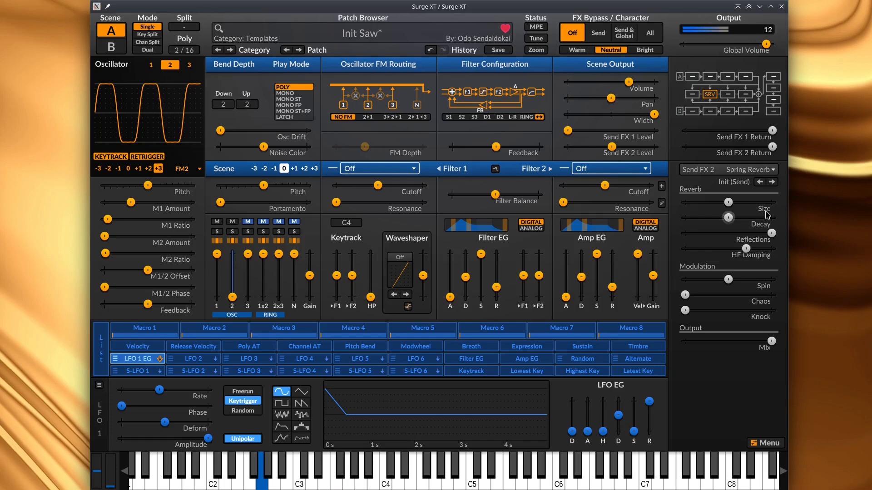
{"action": "left_click_drag", "start_coordinate": [732, 212], "coordinate": [749, 212]}
{"action": "mouse_move", "coordinate": [660, 152]}
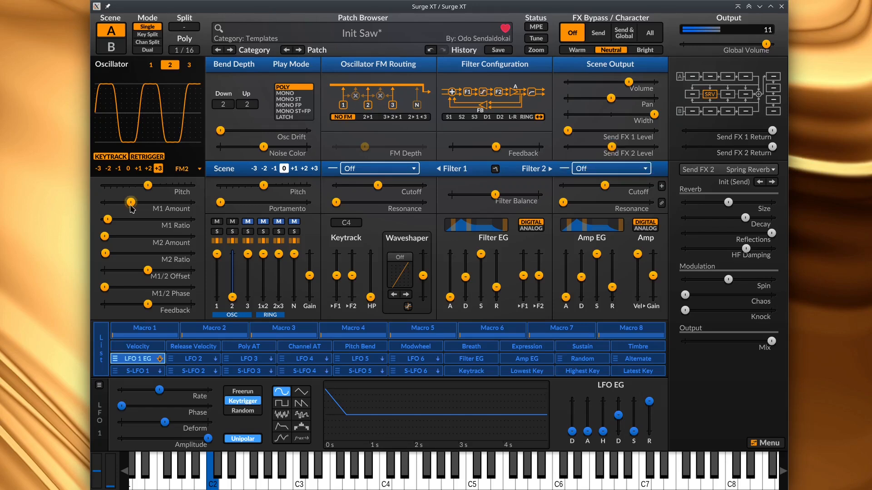
Lower oscillator 2's M1 Amount slightly, and give the Amp EG zero sustain and a longer decay
{"action": "left_click_drag", "start_coordinate": [130, 204], "coordinate": [126, 206]}
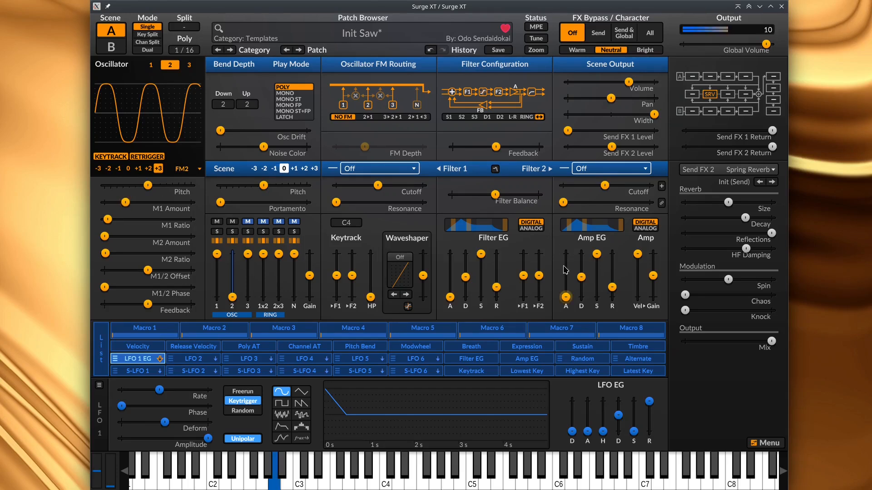
{"action": "mouse_move", "coordinate": [565, 271]}
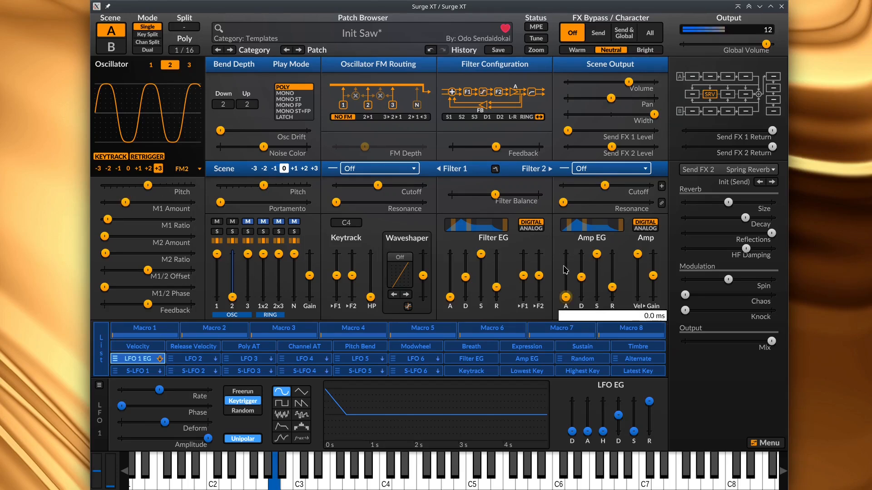
{"action": "left_click_drag", "start_coordinate": [596, 254], "coordinate": [581, 263]}
{"action": "mouse_move", "coordinate": [581, 264]}
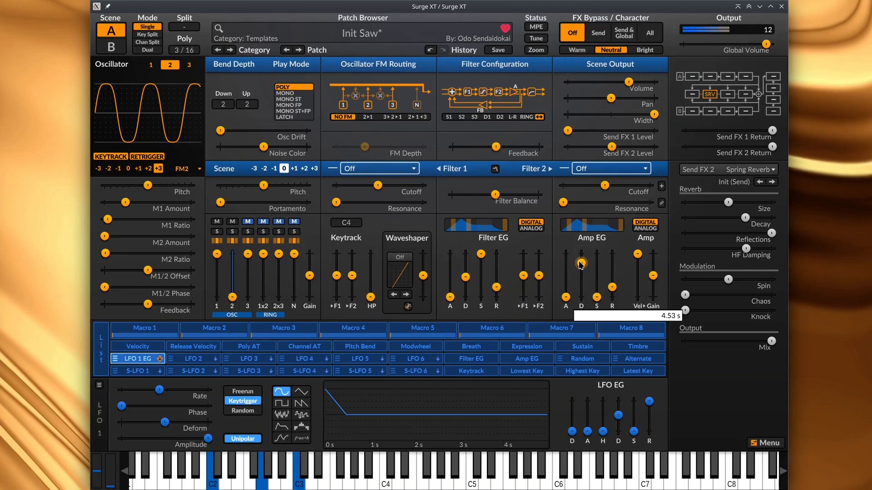
{"action": "left_click_drag", "start_coordinate": [580, 264], "coordinate": [580, 266]}
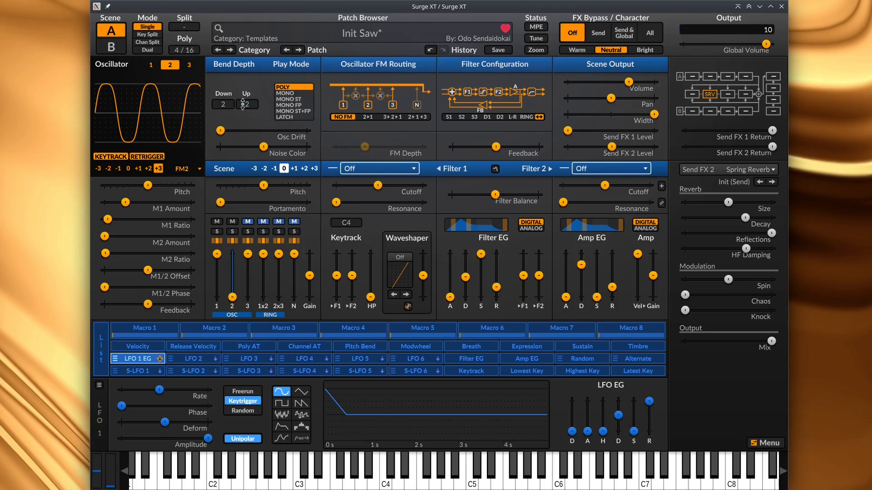
Show oscillator 1 and solo it briefly to audition it on its own
{"action": "left_click", "coordinate": [151, 64]}
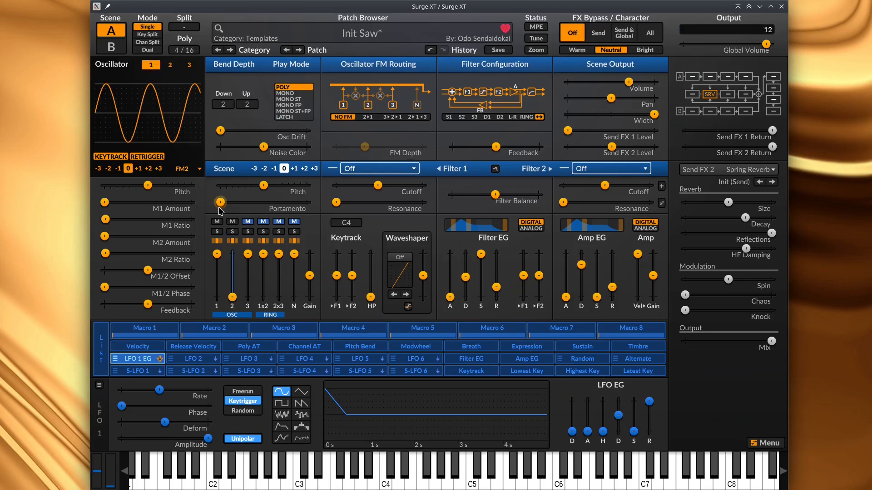
{"action": "left_click", "coordinate": [217, 231]}
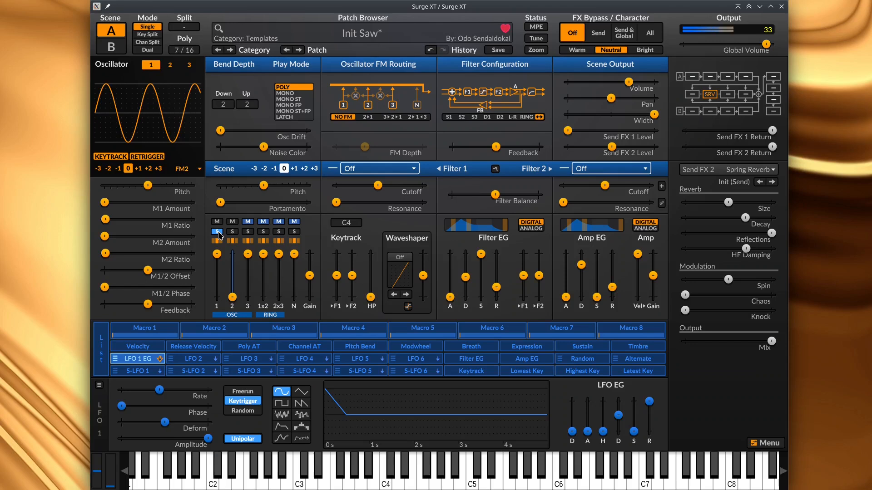
{"action": "left_click", "coordinate": [218, 232]}
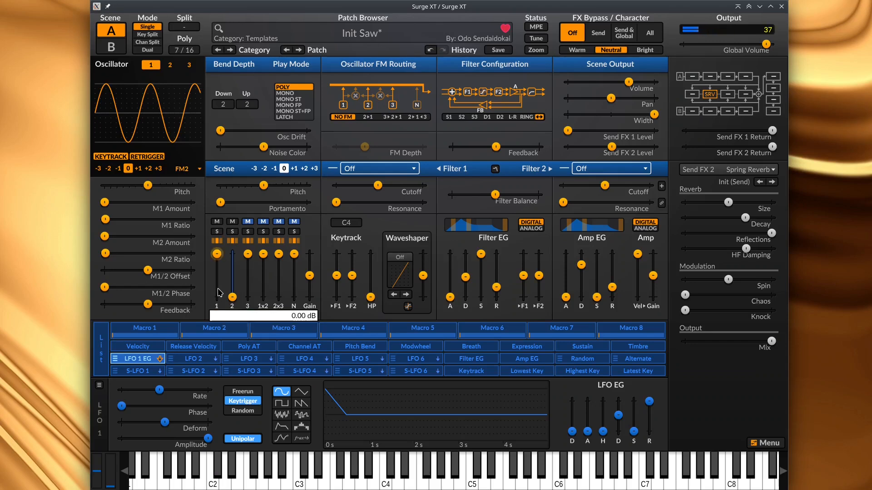
Switch LFO 2 to EG Only, make it unipolar, and raise its envelope attack to a bit under half
{"action": "left_click", "coordinate": [190, 360]}
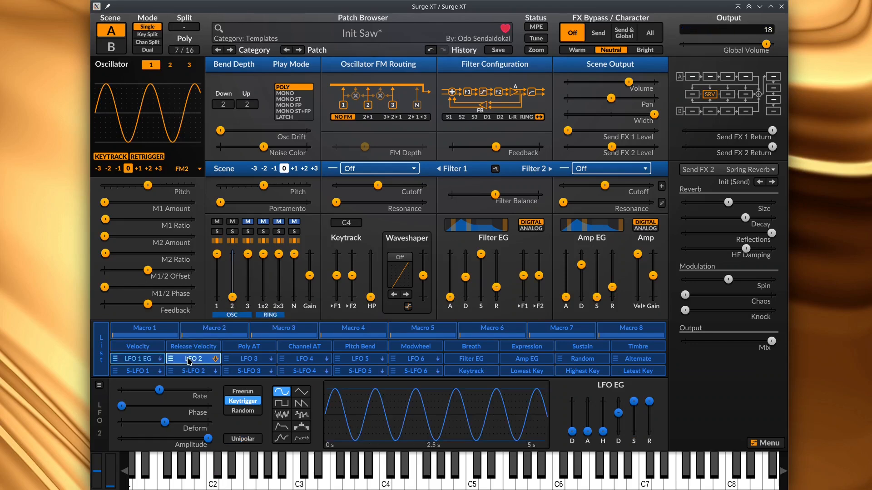
{"action": "right_click", "coordinate": [188, 358]}
{"action": "mouse_move", "coordinate": [236, 380]}
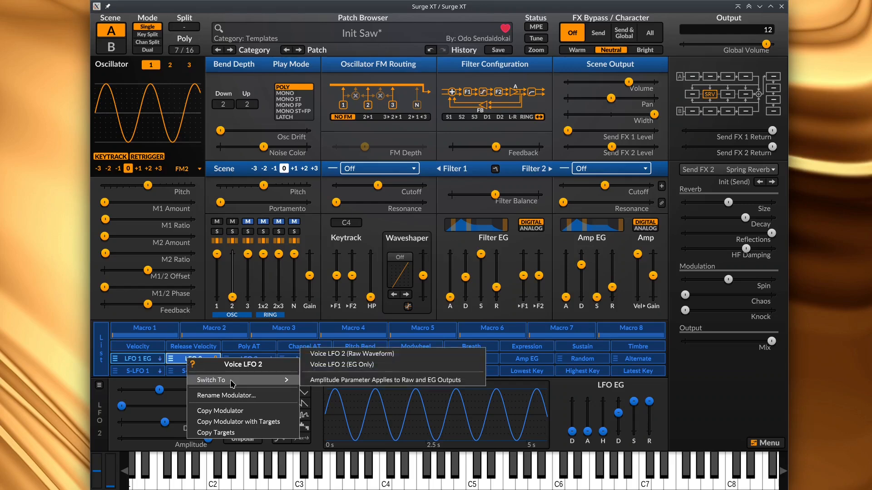
{"action": "left_click", "coordinate": [353, 365]}
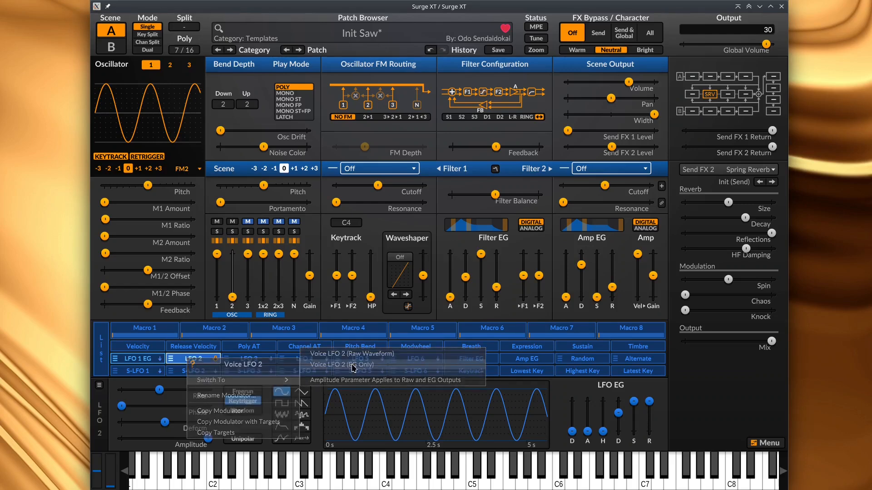
{"action": "left_click", "coordinate": [240, 442]}
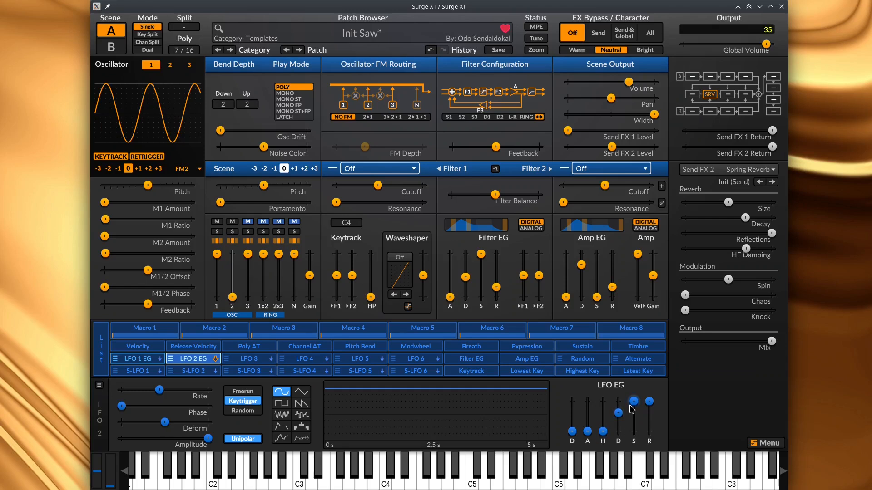
{"action": "left_click_drag", "start_coordinate": [587, 431], "coordinate": [587, 418]}
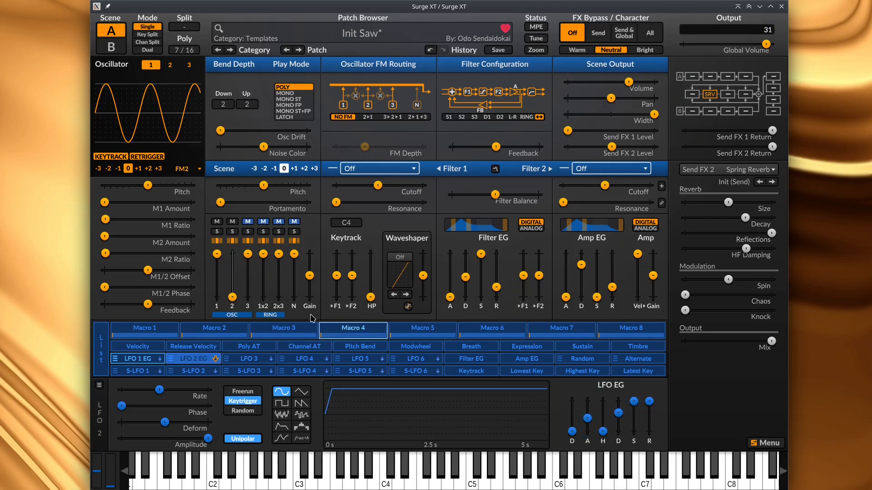
Turn oscillator 1's mixer level fully down and modulate it with LFO 2 EG, using a shorter envelope attack
{"action": "mouse_move", "coordinate": [217, 254]}
{"action": "left_mouse_down"}
{"action": "mouse_move", "coordinate": [217, 298]}
{"action": "mouse_move", "coordinate": [217, 256]}
{"action": "left_mouse_up"}
{"action": "left_click", "coordinate": [196, 359]}
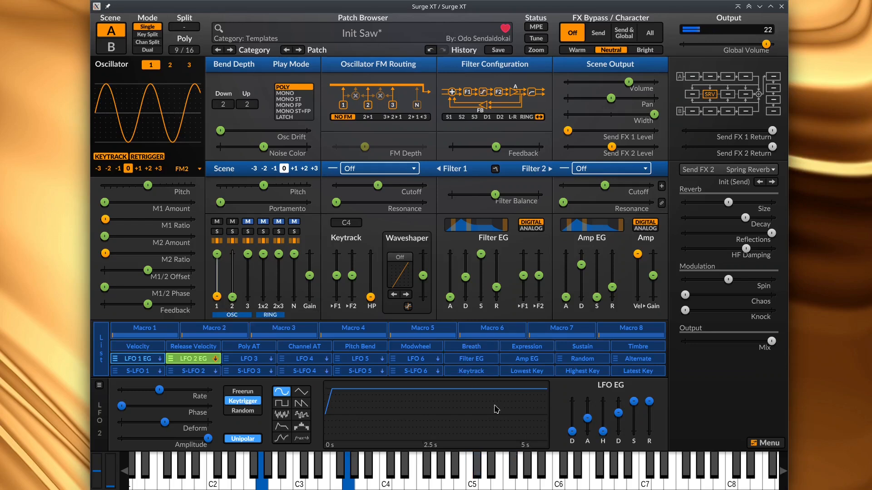
{"action": "middle_click", "coordinate": [527, 420]}
{"action": "left_click_drag", "start_coordinate": [588, 419], "coordinate": [586, 422]}
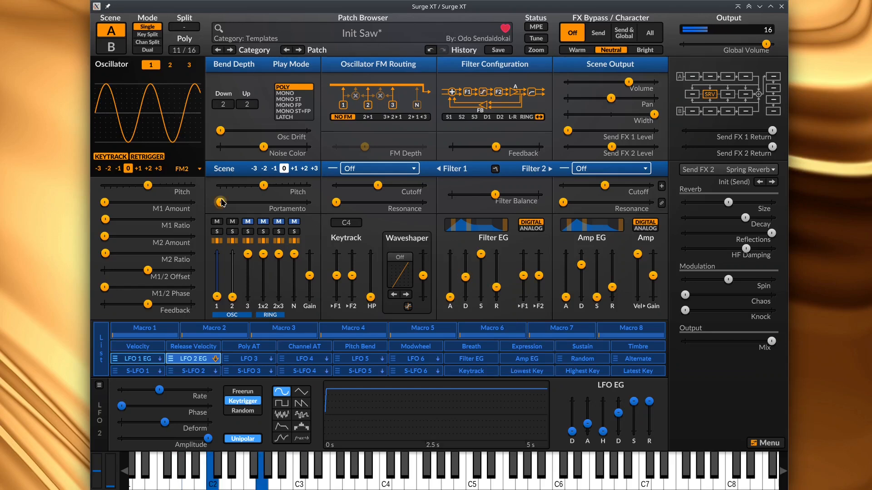
Set oscillator 2's octave to +2
{"action": "left_click", "coordinate": [171, 67]}
{"action": "left_click", "coordinate": [148, 169]}
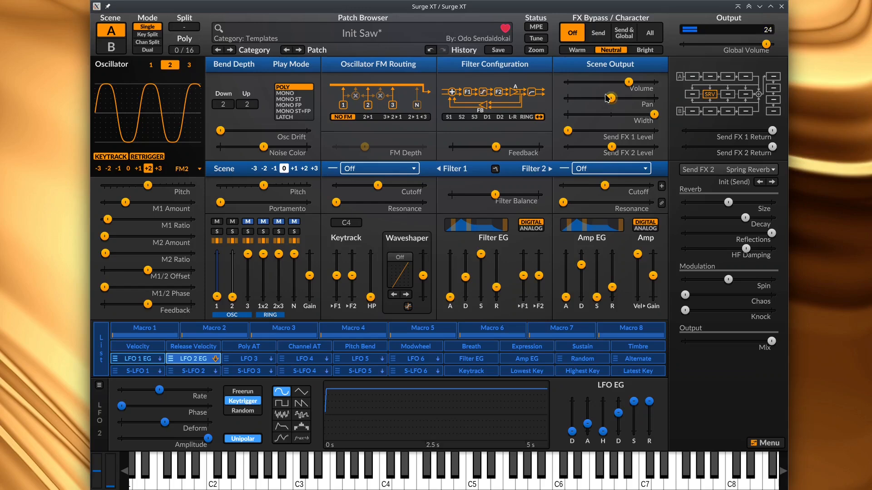
Load the Ping-Pong 1/4 Delay preset into Send FX 1 and raise the scene's Send FX 1 level to about 40 percent
{"action": "left_click", "coordinate": [694, 94]}
{"action": "left_click", "coordinate": [719, 172]}
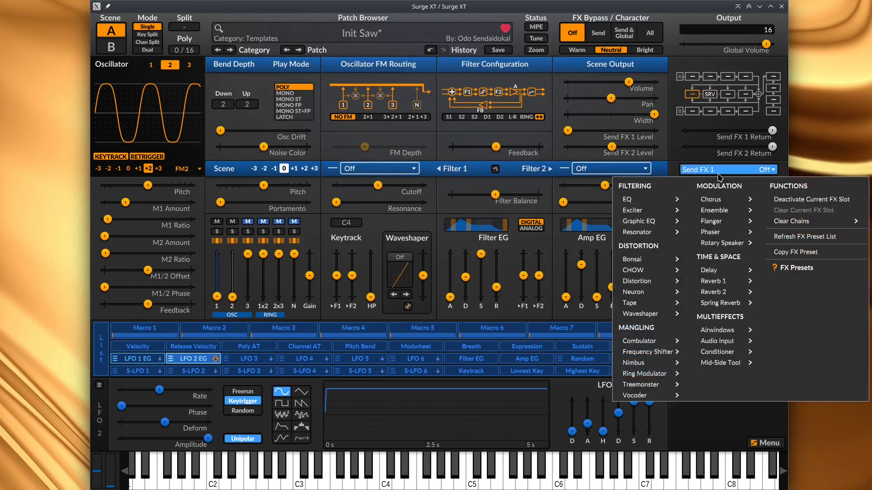
{"action": "mouse_move", "coordinate": [739, 272]}
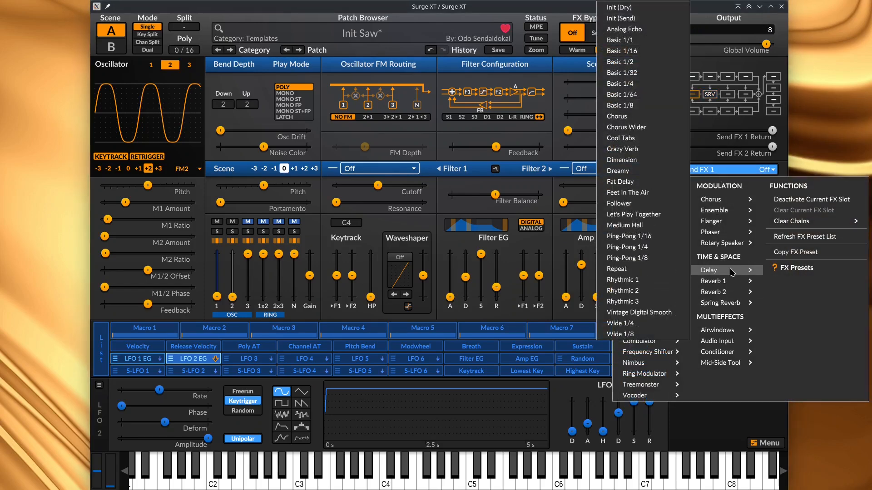
{"action": "left_click", "coordinate": [654, 247]}
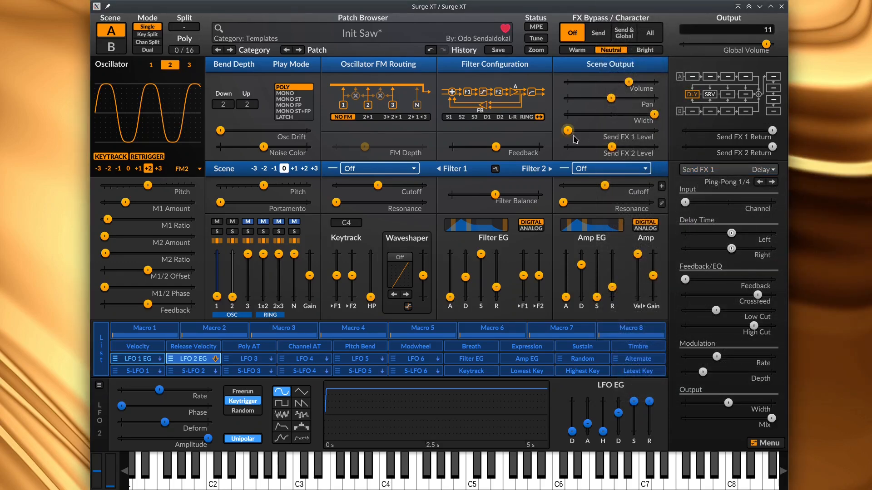
{"action": "left_click_drag", "start_coordinate": [570, 138], "coordinate": [602, 130]}
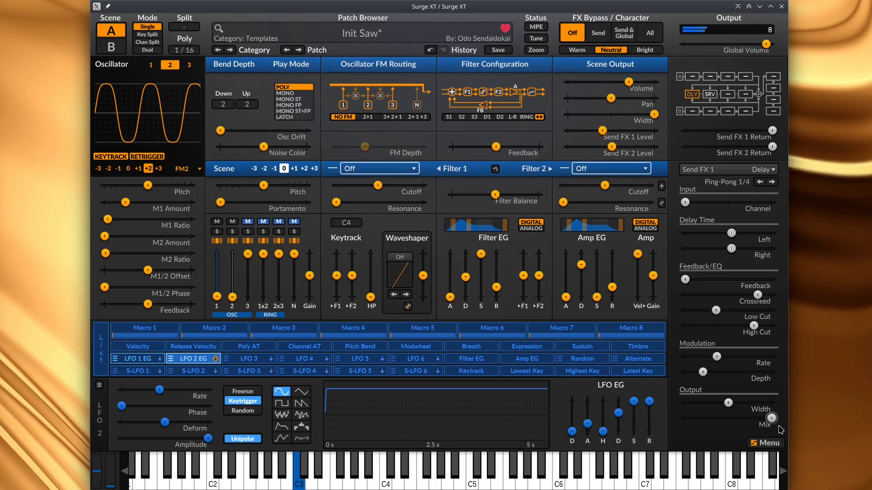
{"action": "mouse_move", "coordinate": [771, 419]}
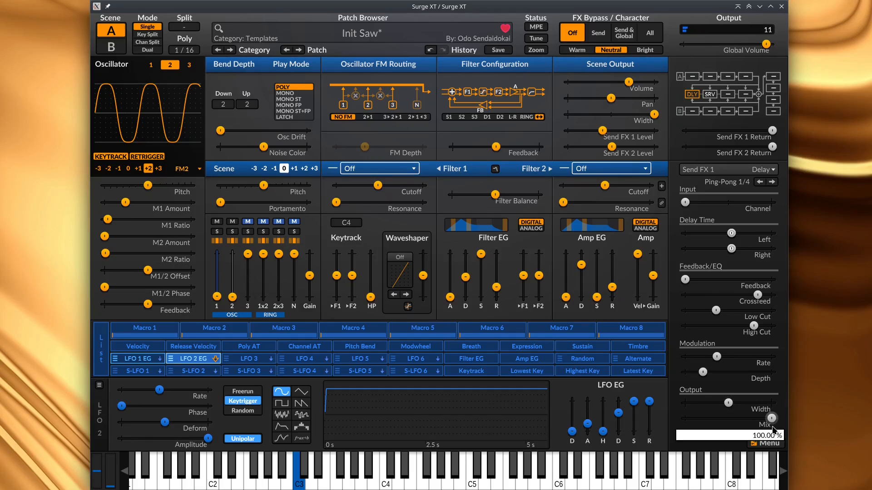
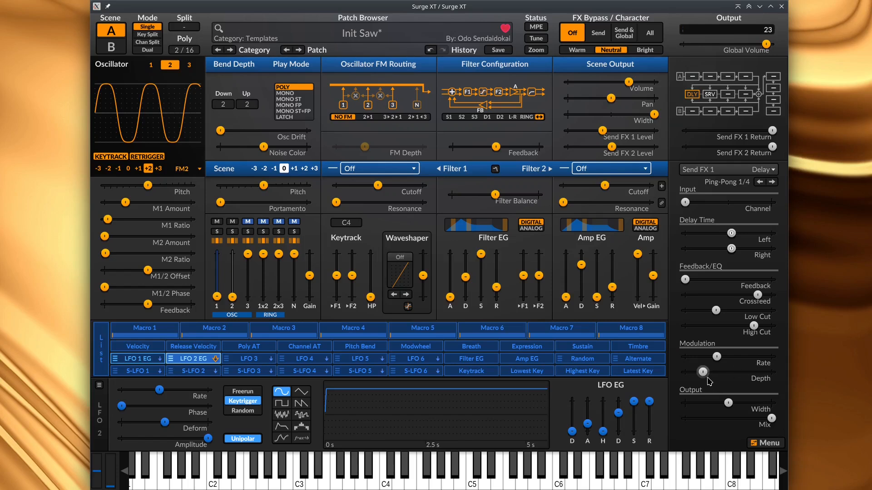
Raise the delay's modulation Depth to a little over half and lower its modulation Rate
{"action": "left_click_drag", "start_coordinate": [703, 372], "coordinate": [870, 374]}
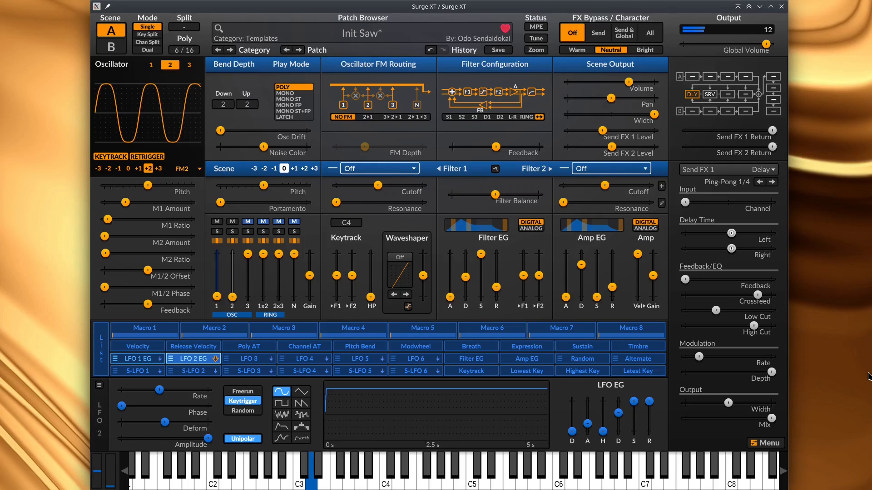
{"action": "left_click_drag", "start_coordinate": [771, 372], "coordinate": [733, 375]}
Load the Deep Chorus preset into A Insert FX 1 and slow its modulation Rate to about 0.024 Hz
{"action": "left_click", "coordinate": [695, 76]}
{"action": "left_click", "coordinate": [700, 171]}
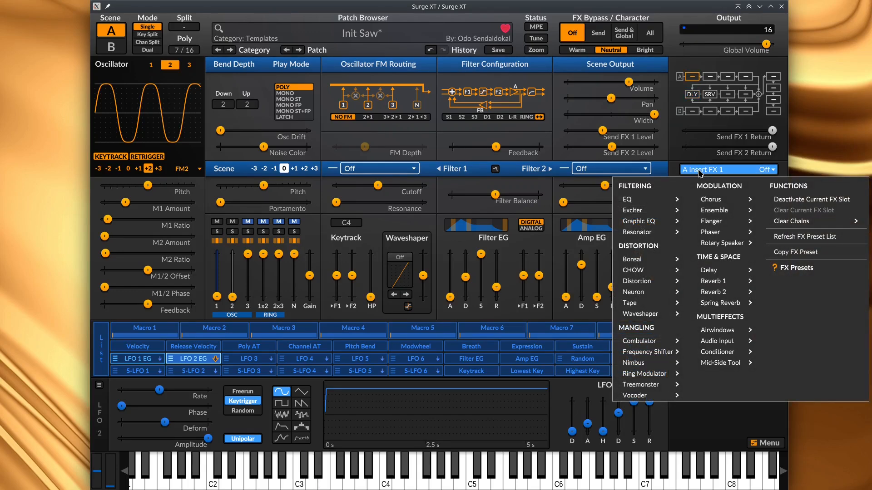
{"action": "mouse_move", "coordinate": [663, 266]}
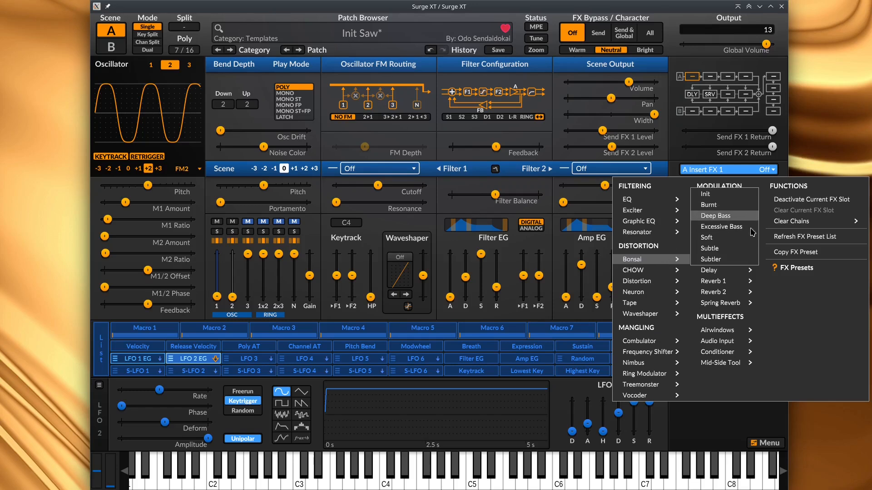
{"action": "mouse_move", "coordinate": [726, 200]}
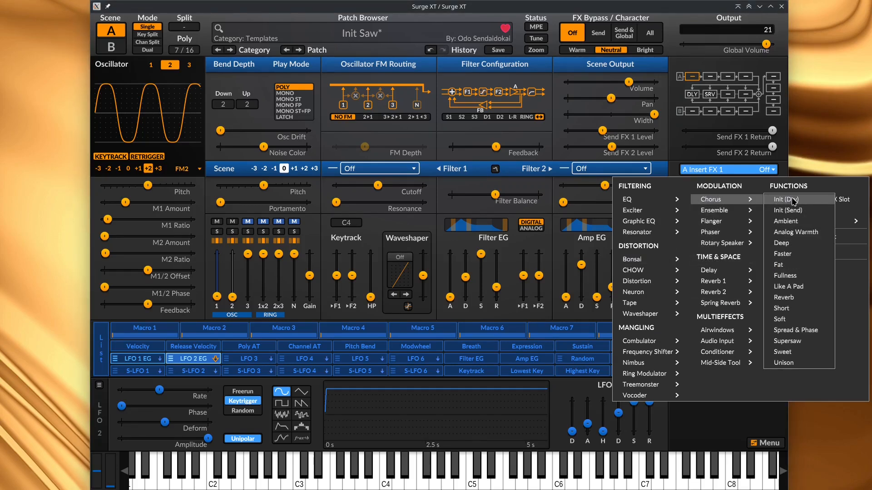
{"action": "left_click", "coordinate": [782, 244]}
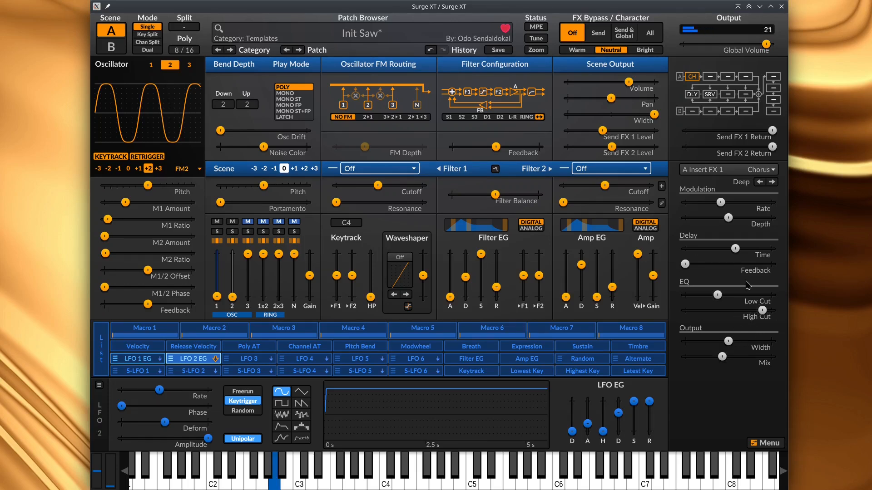
{"action": "left_click_drag", "start_coordinate": [720, 202], "coordinate": [694, 203]}
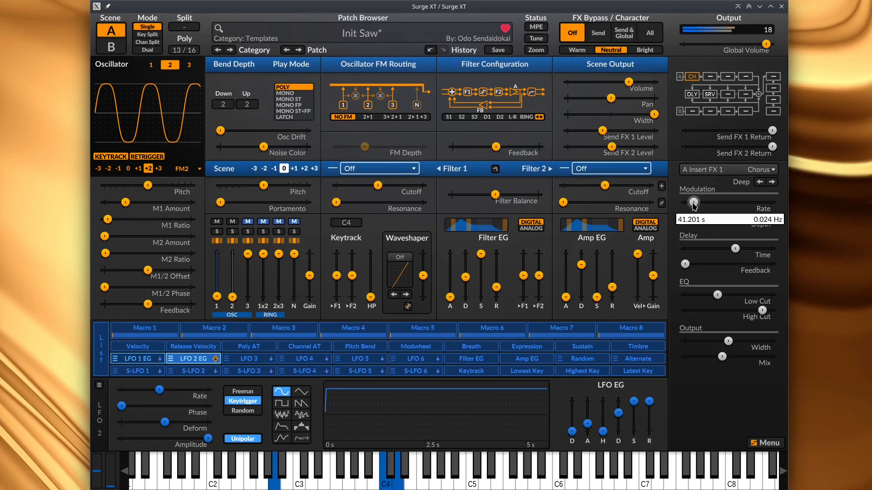
Shorten the A Insert FX 1 chorus's delay Time to about 30 percent of its range and raise its output Width to about three quarters
{"action": "left_click_drag", "start_coordinate": [735, 248], "coordinate": [707, 249]}
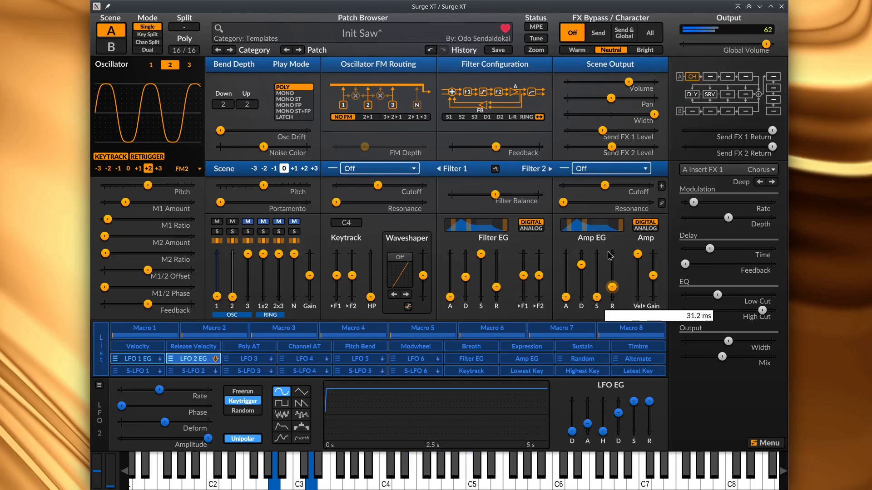
{"action": "left_click_drag", "start_coordinate": [729, 341], "coordinate": [801, 344]}
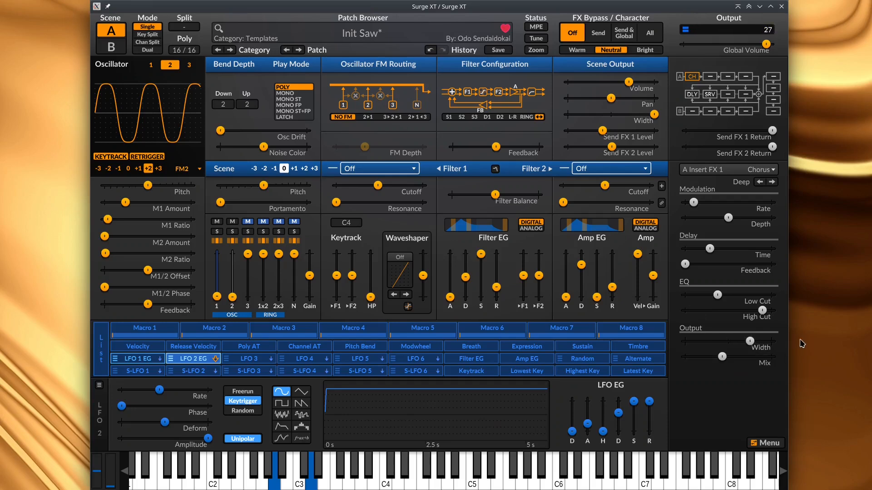
Lower the Send FX 1 delay's modulation Depth to nearly zero and return to the A Insert FX 1 chorus settings
{"action": "left_click", "coordinate": [692, 94]}
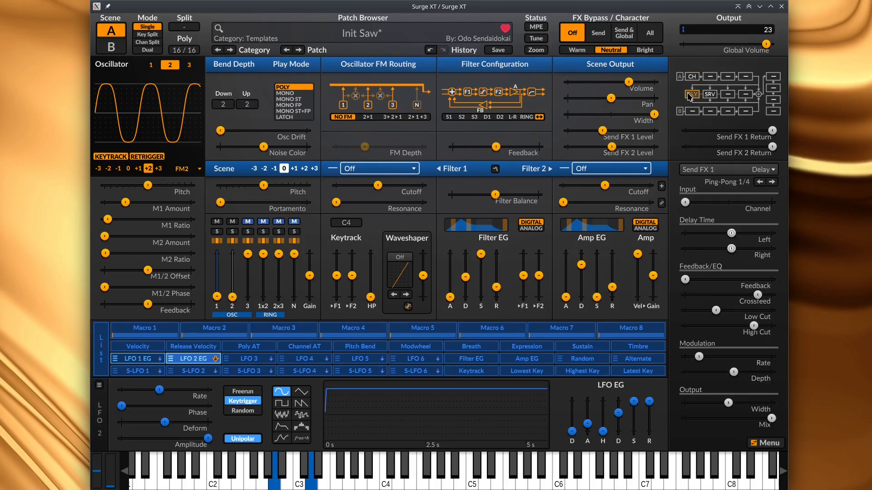
{"action": "left_click_drag", "start_coordinate": [733, 372], "coordinate": [685, 372]}
{"action": "left_click", "coordinate": [692, 77]}
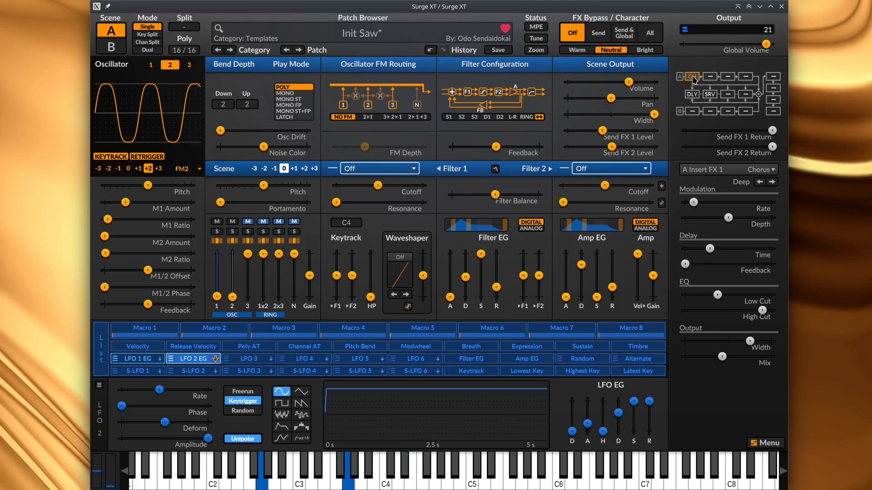
Deactivate the Send FX 1 delay, the Send FX 2 spring reverb and the A Insert FX 1 chorus
{"action": "left_click", "coordinate": [694, 94]}
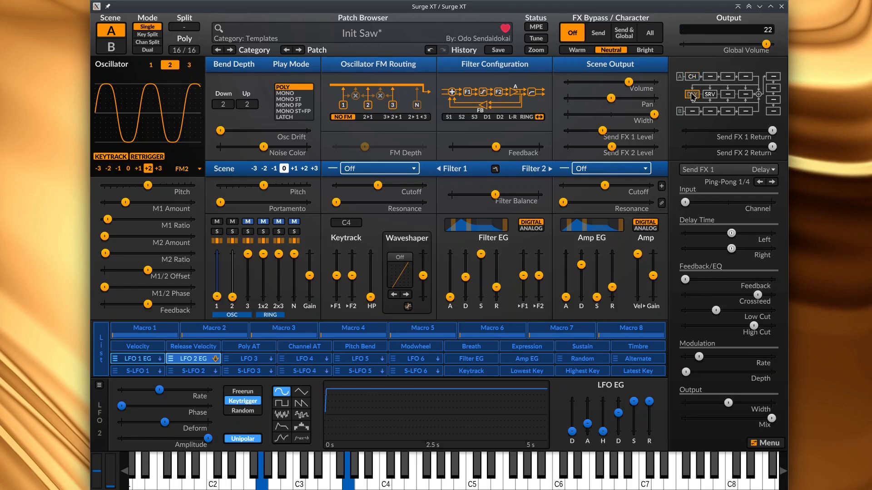
{"action": "left_click", "coordinate": [693, 77]}
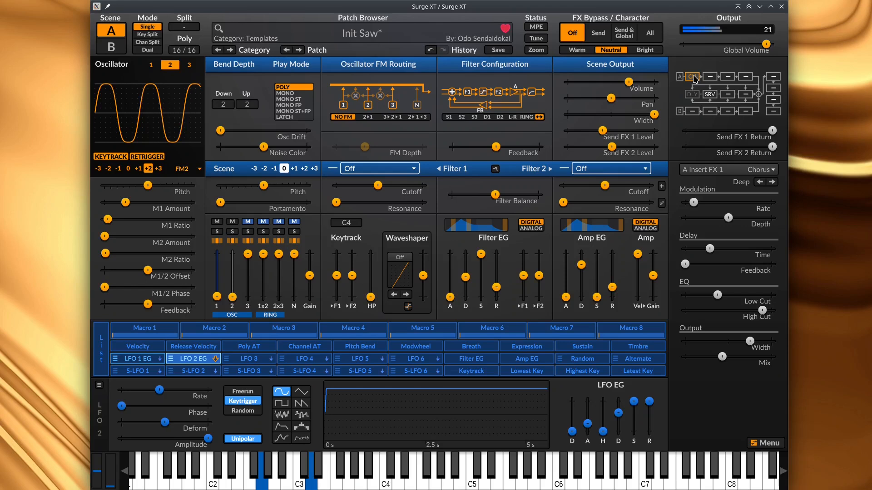
{"action": "left_click", "coordinate": [710, 95]}
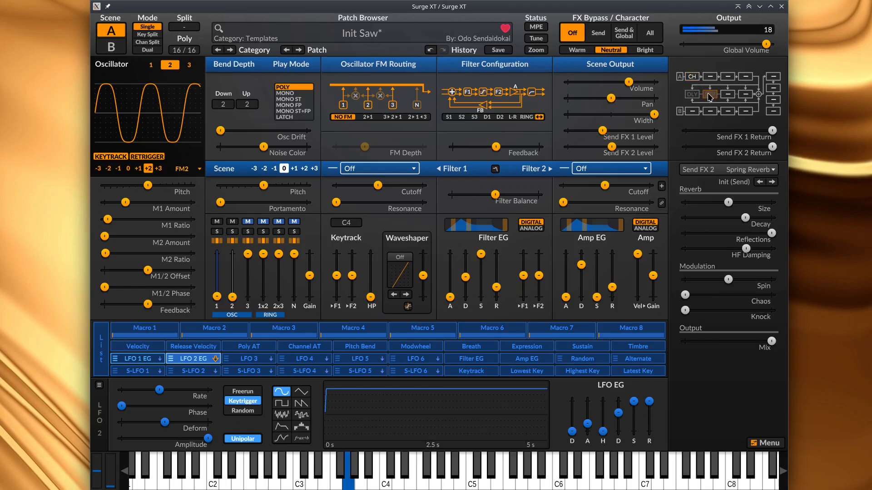
{"action": "left_click", "coordinate": [692, 78]}
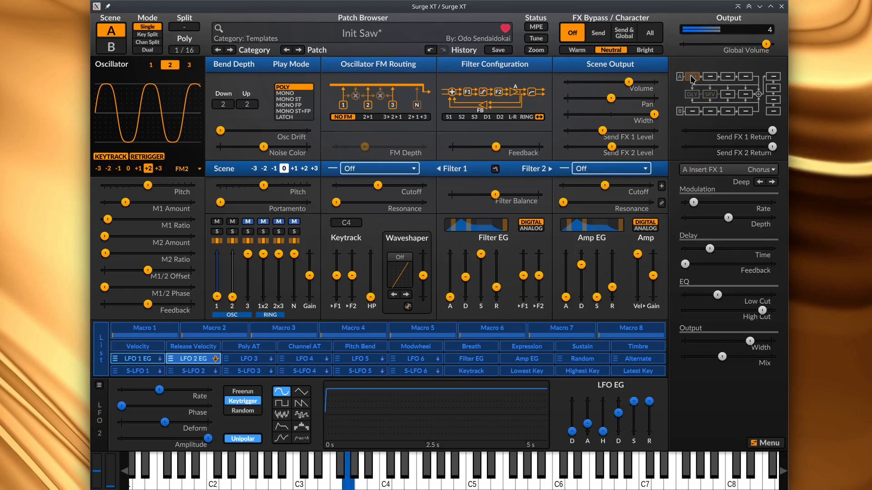
Lengthen the Amp EG's release and slightly shorten its decay
{"action": "left_click_drag", "start_coordinate": [612, 287], "coordinate": [612, 271]}
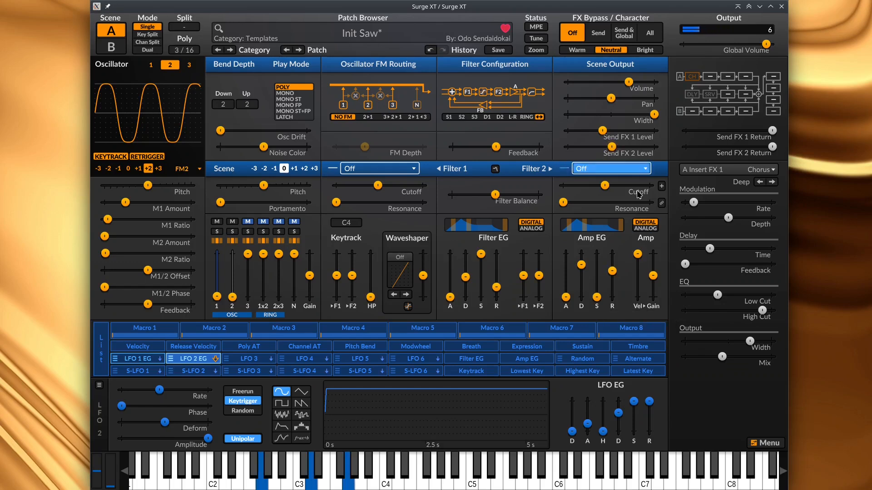
{"action": "left_click_drag", "start_coordinate": [612, 271], "coordinate": [580, 268]}
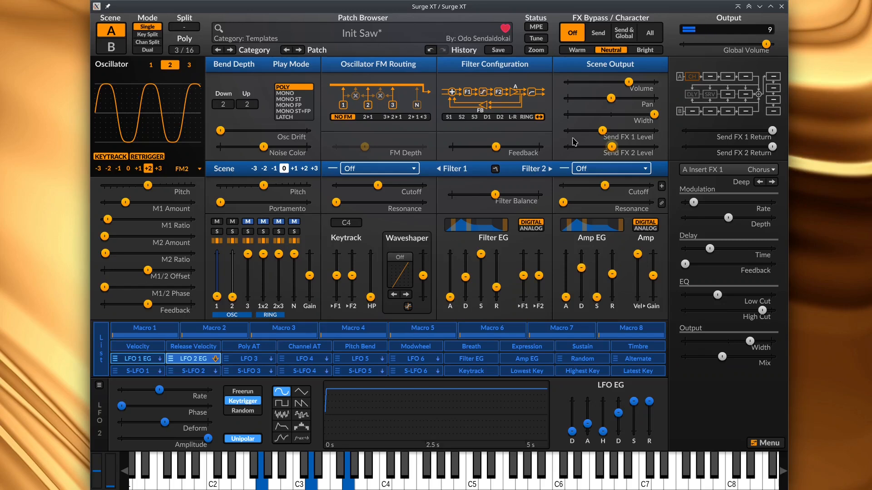
Toggle Scene A's Insert FX Slot 1 off and on again, leaving the chorus activated
{"action": "right_click", "coordinate": [693, 80]}
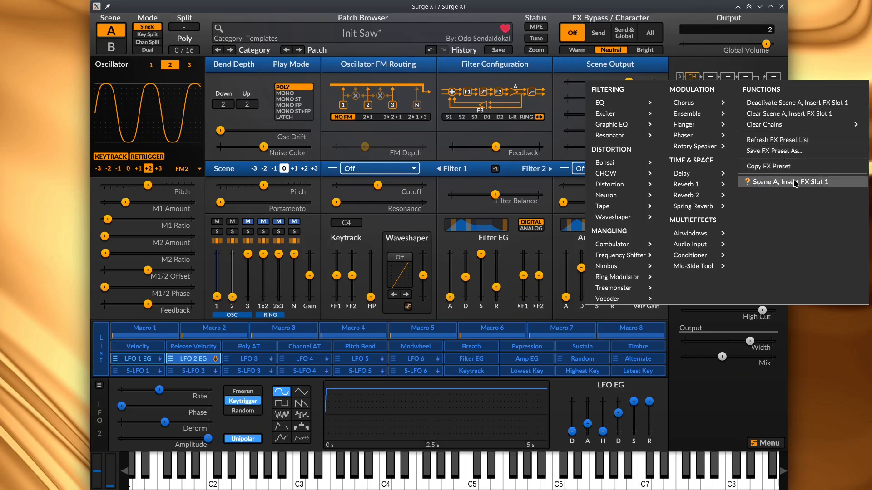
{"action": "left_click", "coordinate": [787, 106]}
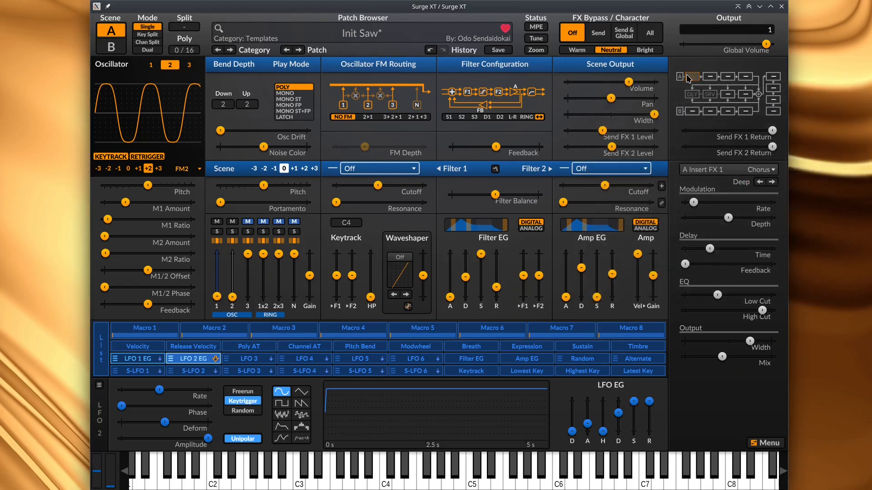
{"action": "right_click", "coordinate": [700, 81]}
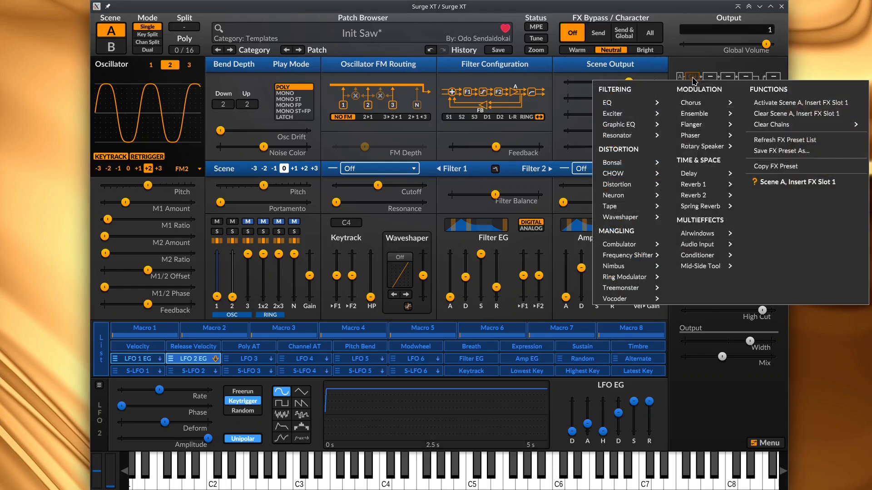
{"action": "left_click", "coordinate": [784, 106]}
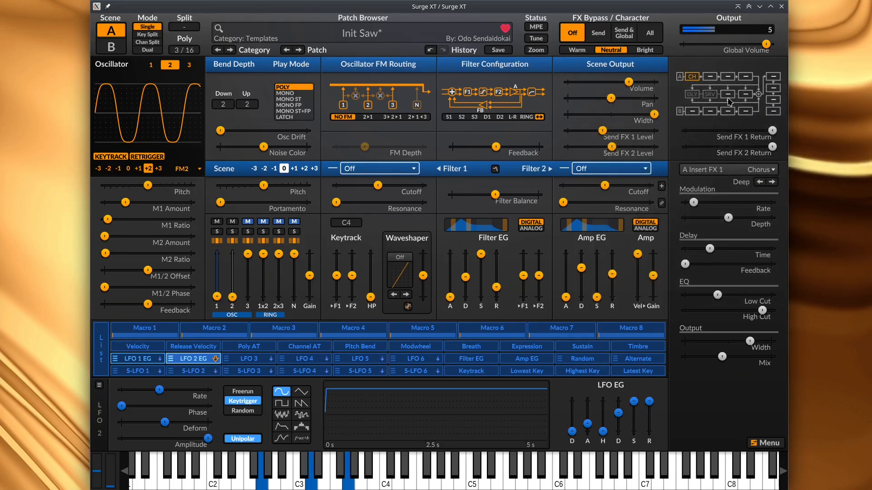
Lower the chorus's Low Cut slightly, raise Feedback to a little over half, lengthen Time slightly and reduce Width to about 60 percent of its range
{"action": "mouse_move", "coordinate": [750, 341]}
{"action": "left_mouse_down"}
{"action": "mouse_move", "coordinate": [770, 341]}
{"action": "mouse_move", "coordinate": [690, 341]}
{"action": "mouse_move", "coordinate": [752, 341]}
{"action": "left_mouse_up"}
{"action": "mouse_move", "coordinate": [717, 295]}
{"action": "left_mouse_down"}
{"action": "mouse_move", "coordinate": [732, 295]}
{"action": "mouse_move", "coordinate": [713, 295]}
{"action": "left_mouse_up"}
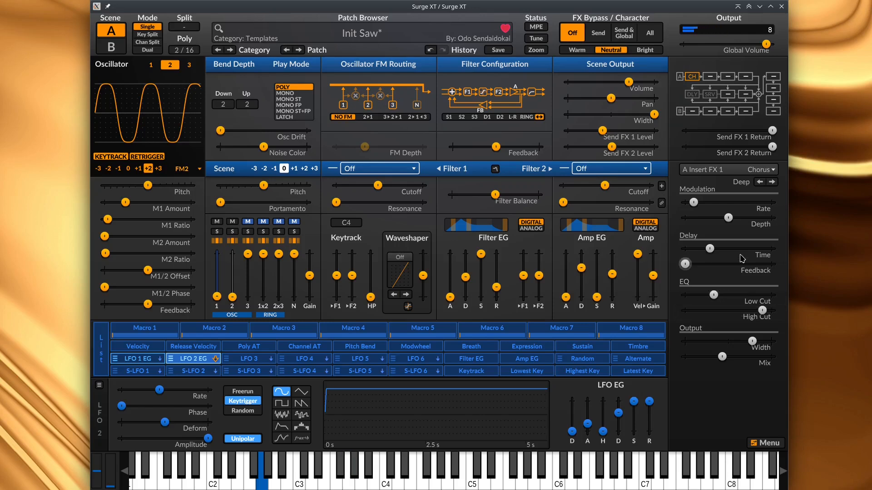
{"action": "left_click_drag", "start_coordinate": [685, 264], "coordinate": [708, 253]}
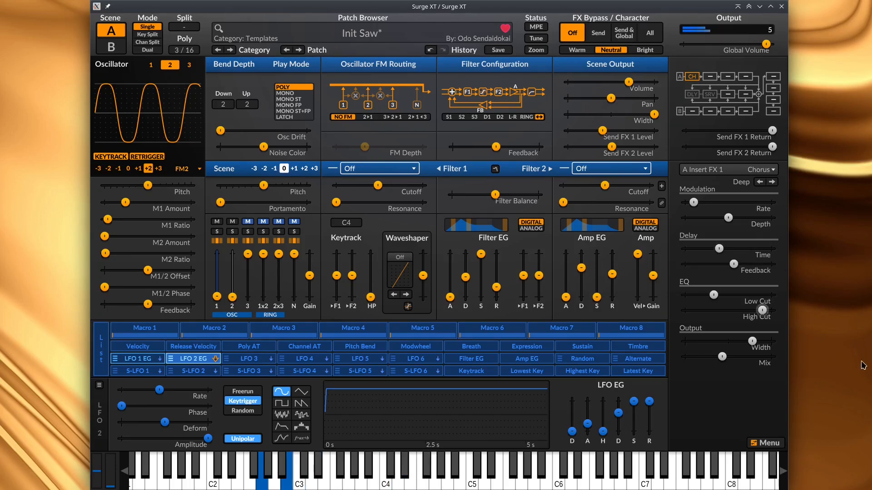
{"action": "left_click_drag", "start_coordinate": [752, 341], "coordinate": [739, 341]}
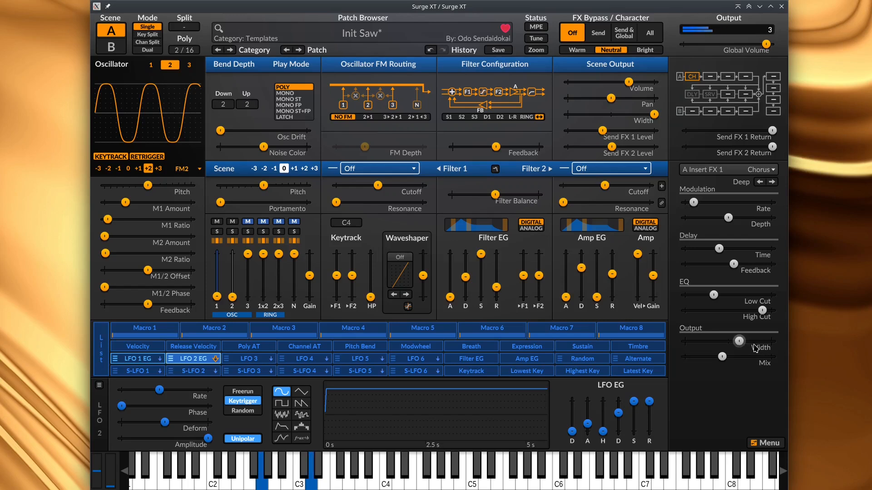
Reactivate the Send FX 2 spring reverb, lower its Reflections, raise its HF Damping and set Chaos to about 70 percent
{"action": "left_click", "coordinate": [710, 95]}
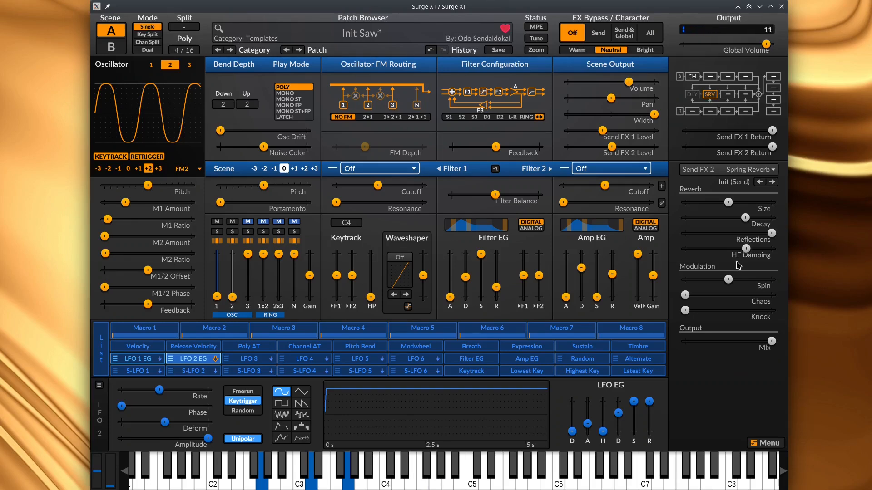
{"action": "left_click_drag", "start_coordinate": [772, 233], "coordinate": [736, 233]}
{"action": "left_click_drag", "start_coordinate": [684, 294], "coordinate": [740, 295]}
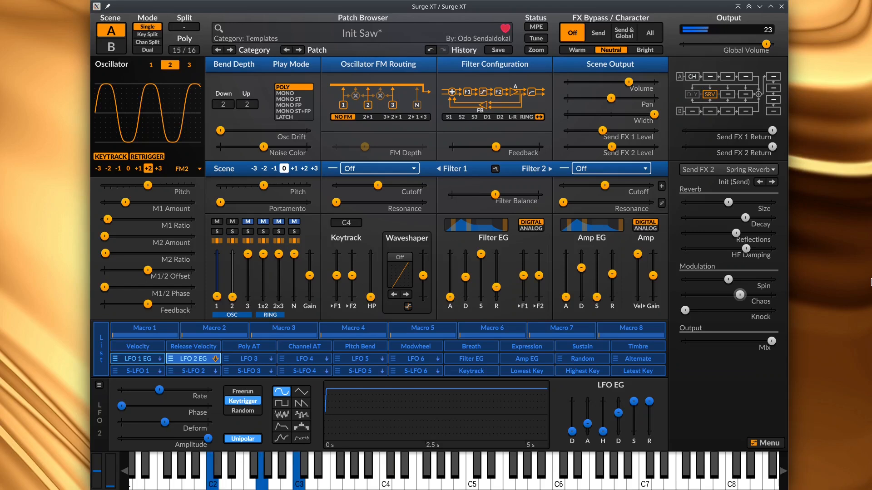
{"action": "mouse_move", "coordinate": [746, 249]}
{"action": "left_mouse_down"}
{"action": "mouse_move", "coordinate": [771, 248]}
{"action": "mouse_move", "coordinate": [762, 248]}
{"action": "left_mouse_up"}
{"action": "left_click_drag", "start_coordinate": [740, 295], "coordinate": [745, 295]}
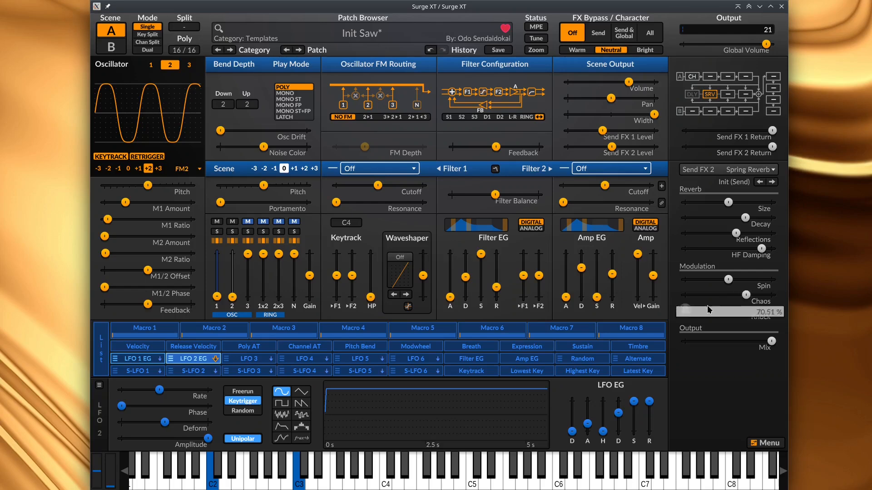
Replace the spring reverb in Send FX 2 with the Reverb 2 preset Dark Plate (Send)
{"action": "left_click", "coordinate": [731, 170]}
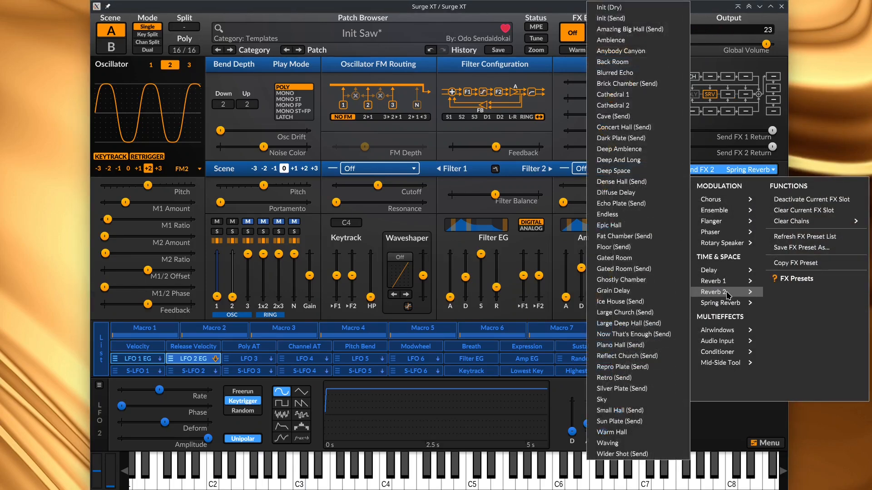
{"action": "mouse_move", "coordinate": [728, 295]}
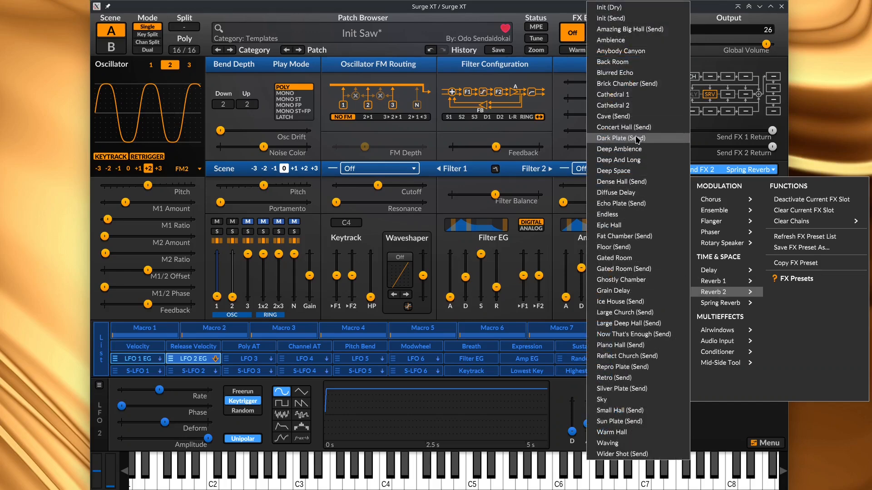
{"action": "left_click", "coordinate": [638, 138]}
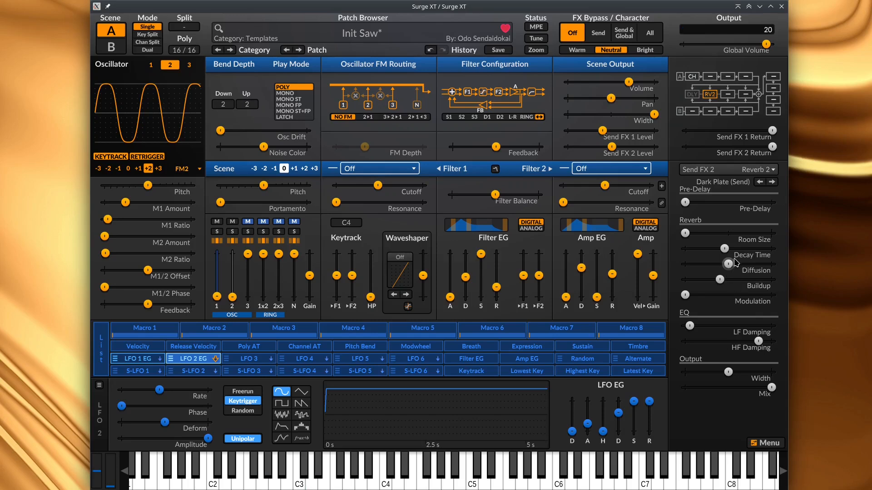
Lengthen the Dark Plate reverb's Decay Time slightly and raise its Room Size to a little over half
{"action": "mouse_move", "coordinate": [736, 264]}
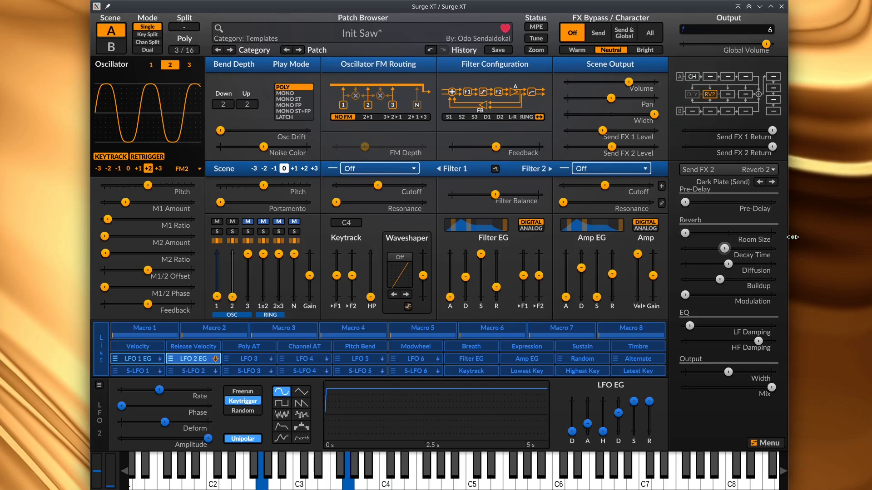
{"action": "left_click_drag", "start_coordinate": [724, 248], "coordinate": [738, 250]}
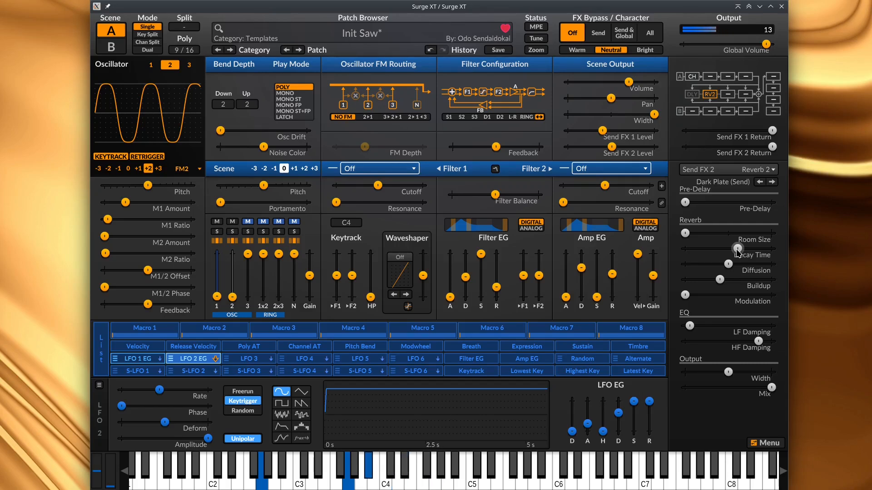
{"action": "left_click_drag", "start_coordinate": [685, 233], "coordinate": [733, 233]}
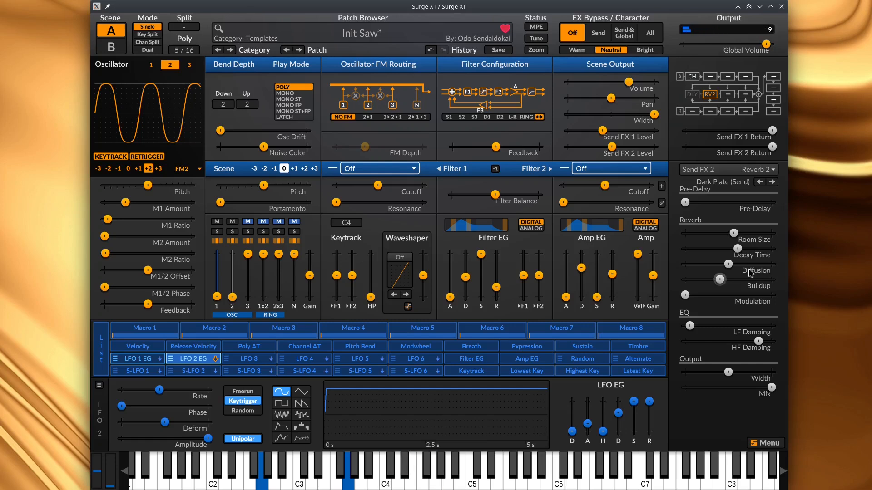
Raise the reverb's Buildup and Diffusion to their maximum
{"action": "mouse_move", "coordinate": [730, 266]}
{"action": "mouse_move", "coordinate": [719, 280]}
{"action": "left_click_drag", "start_coordinate": [719, 279], "coordinate": [771, 280]}
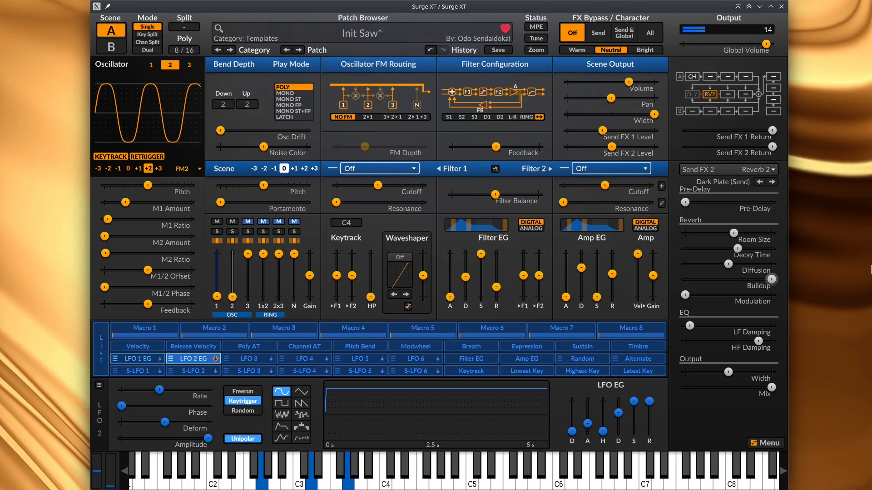
{"action": "left_click_drag", "start_coordinate": [728, 265], "coordinate": [870, 257]}
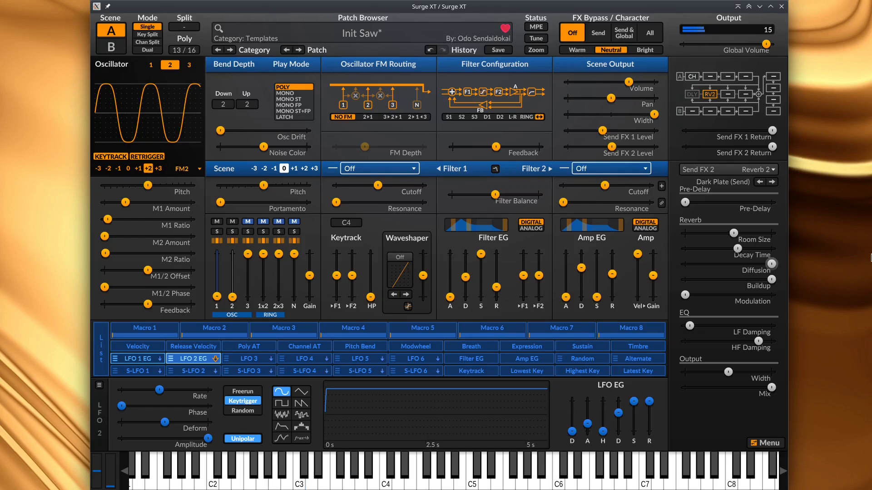
Lower the reverb's Diffusion and Buildup to 0 percent
{"action": "left_click_drag", "start_coordinate": [771, 264], "coordinate": [685, 264]}
{"action": "left_click_drag", "start_coordinate": [770, 279], "coordinate": [685, 279]}
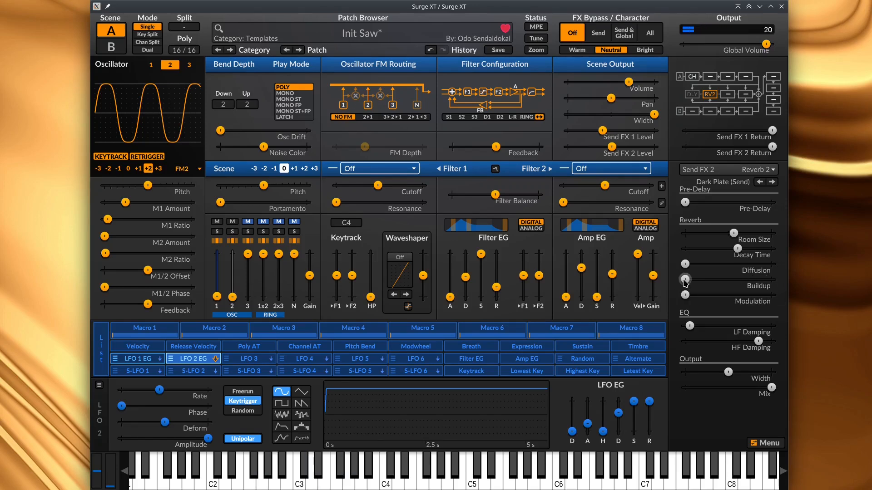
{"action": "mouse_move", "coordinate": [685, 281]}
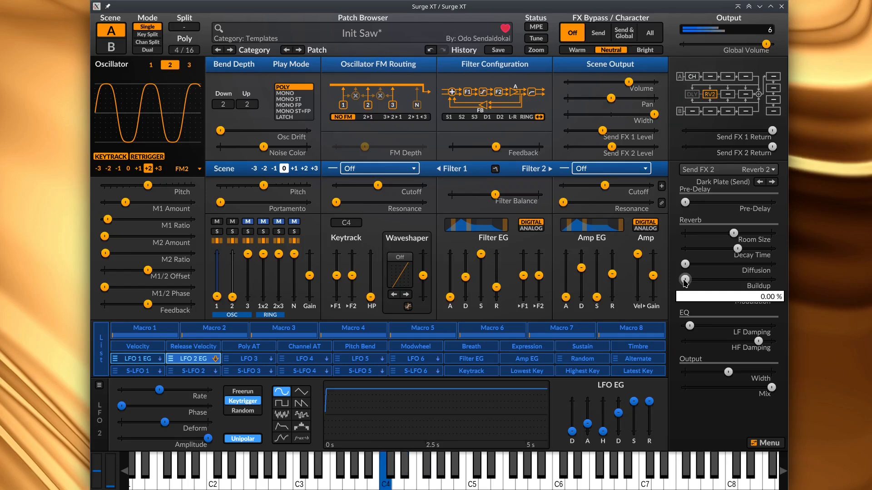
Set the reverb's Diffusion and Buildup to 100 percent and its Modulation to about 66 percent
{"action": "left_click_drag", "start_coordinate": [685, 264], "coordinate": [870, 253]}
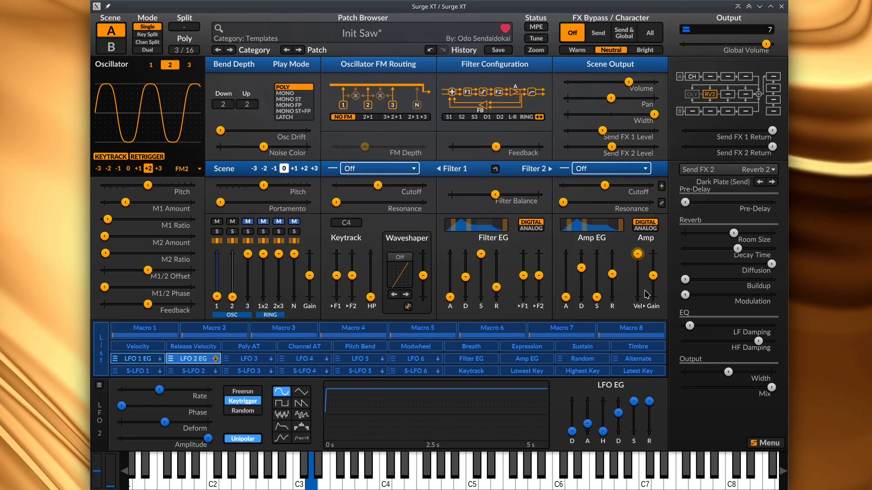
{"action": "mouse_move", "coordinate": [646, 294]}
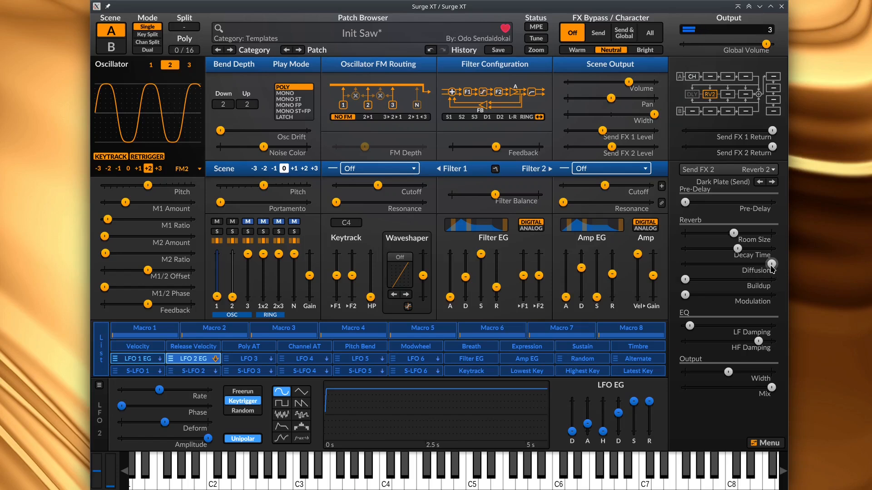
{"action": "mouse_move", "coordinate": [771, 268]}
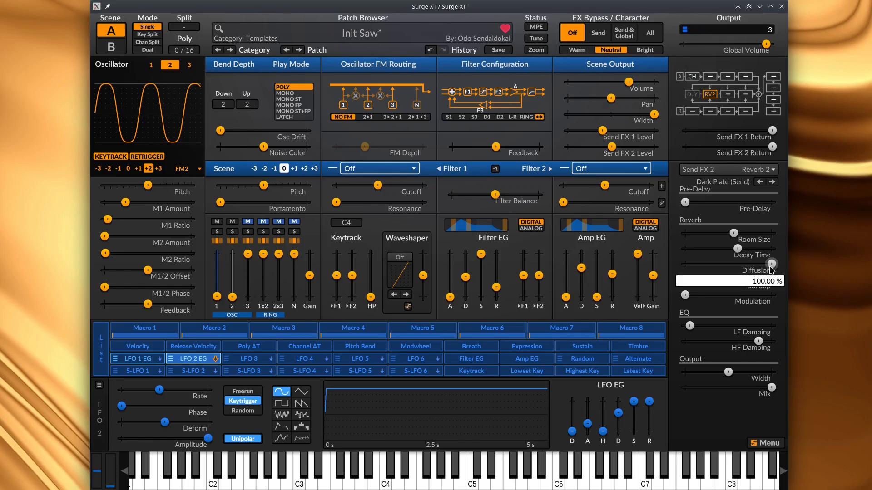
{"action": "left_click_drag", "start_coordinate": [685, 279], "coordinate": [870, 258]}
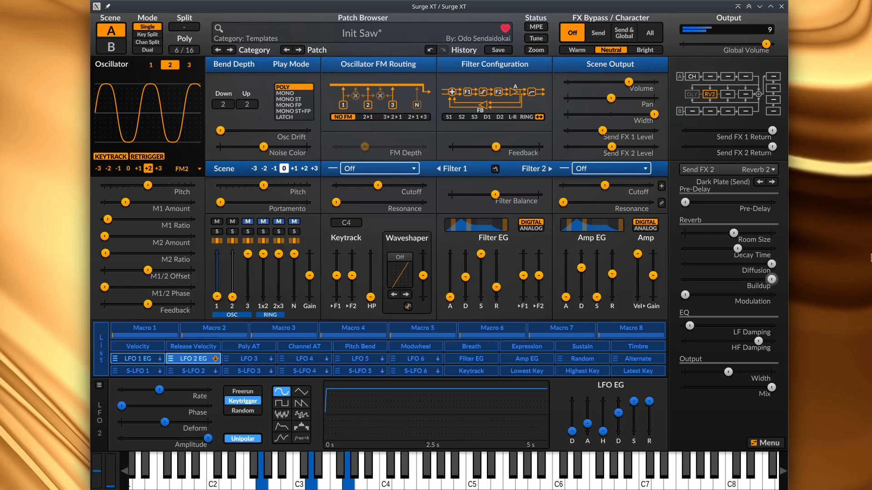
{"action": "left_click_drag", "start_coordinate": [685, 295], "coordinate": [786, 295]}
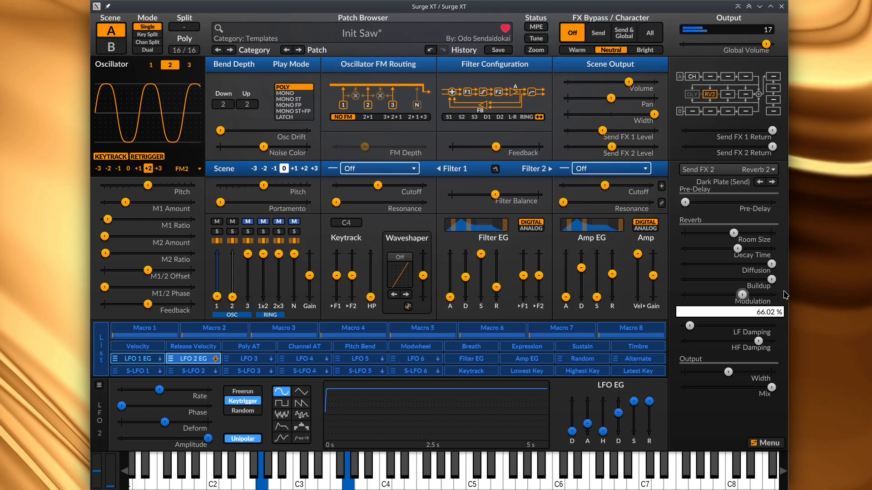
Raise the reverb's Modulation to its maximum and lower its HF Damping to the minimum
{"action": "left_click_drag", "start_coordinate": [786, 295], "coordinate": [840, 296]}
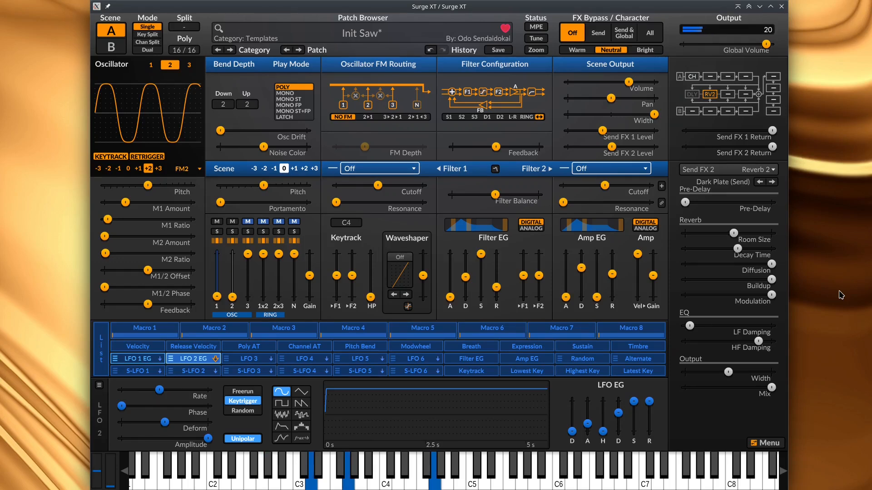
{"action": "left_click_drag", "start_coordinate": [754, 342], "coordinate": [685, 344]}
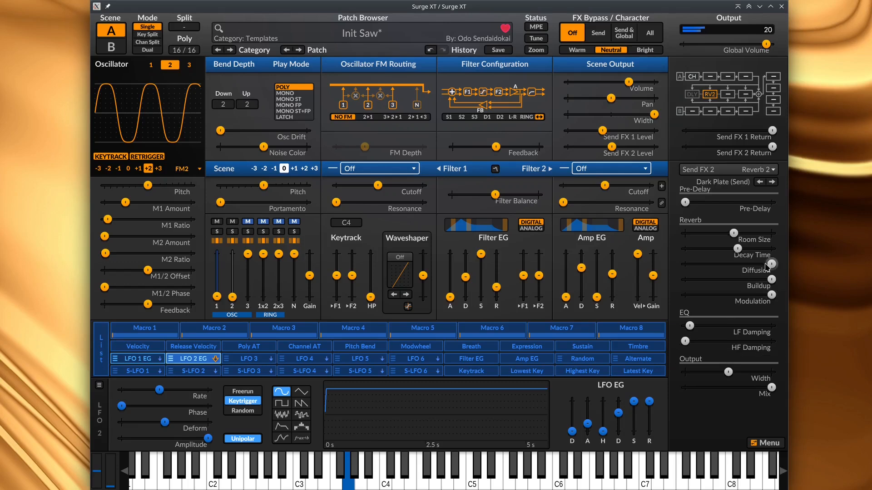
Lower the reverb's Diffusion and Buildup to about two thirds and its Modulation to 0 percent
{"action": "left_click_drag", "start_coordinate": [771, 263], "coordinate": [744, 279]}
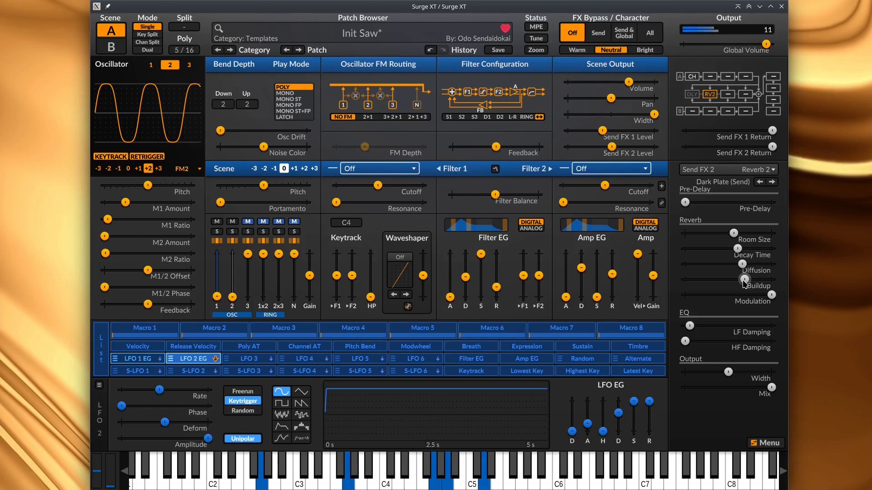
{"action": "left_click_drag", "start_coordinate": [771, 295], "coordinate": [685, 298]}
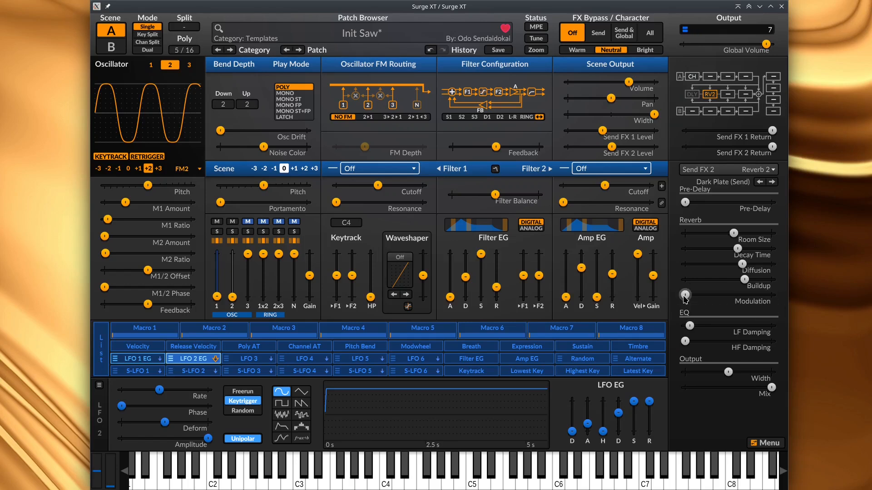
{"action": "mouse_move", "coordinate": [685, 297]}
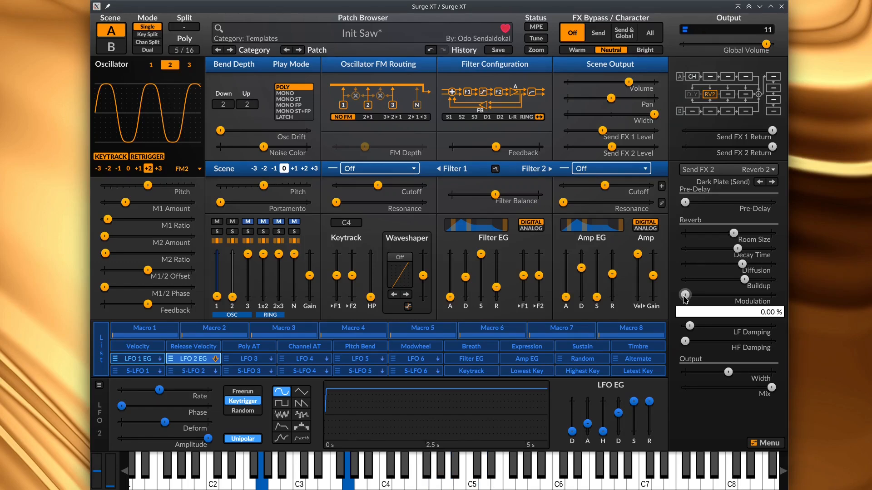
Raise the Dark Plate reverb's Modulation, Buildup and Diffusion back to their maximum
{"action": "left_click_drag", "start_coordinate": [684, 295], "coordinate": [771, 295]}
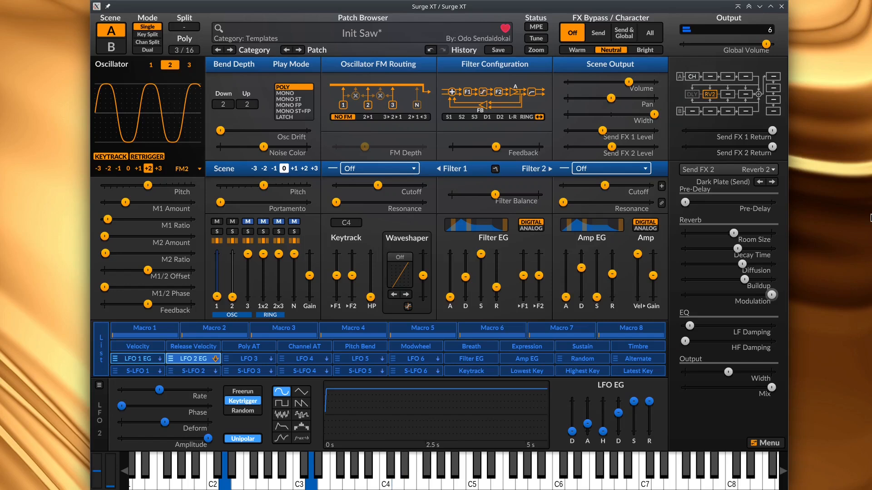
{"action": "left_click", "coordinate": [697, 96]}
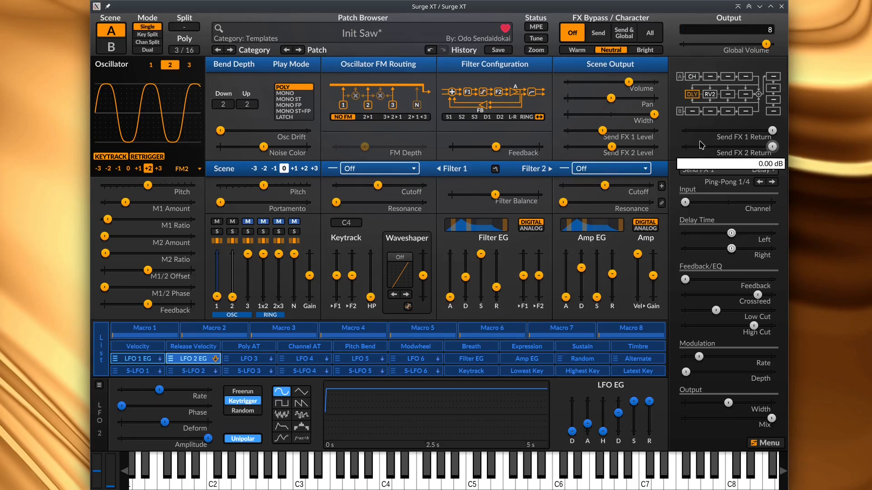
{"action": "left_click", "coordinate": [710, 94]}
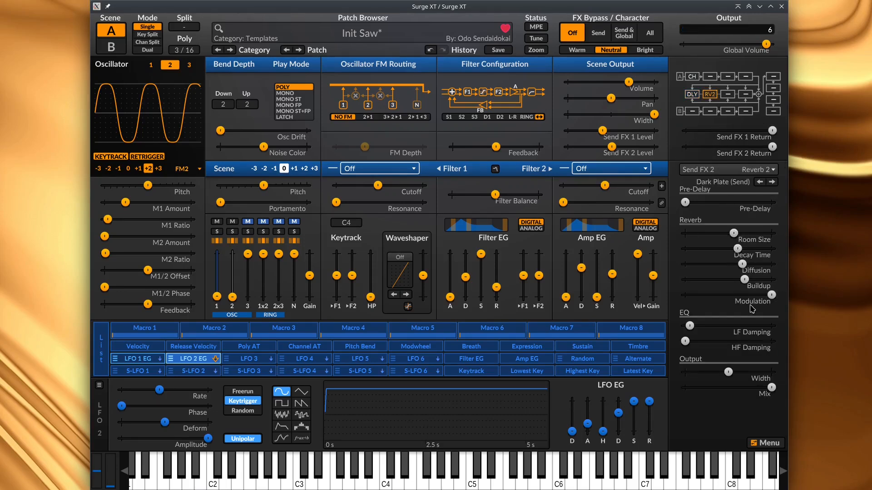
{"action": "mouse_move", "coordinate": [743, 281]}
{"action": "left_click_drag", "start_coordinate": [744, 279], "coordinate": [871, 286]}
{"action": "left_click_drag", "start_coordinate": [742, 263], "coordinate": [772, 265]}
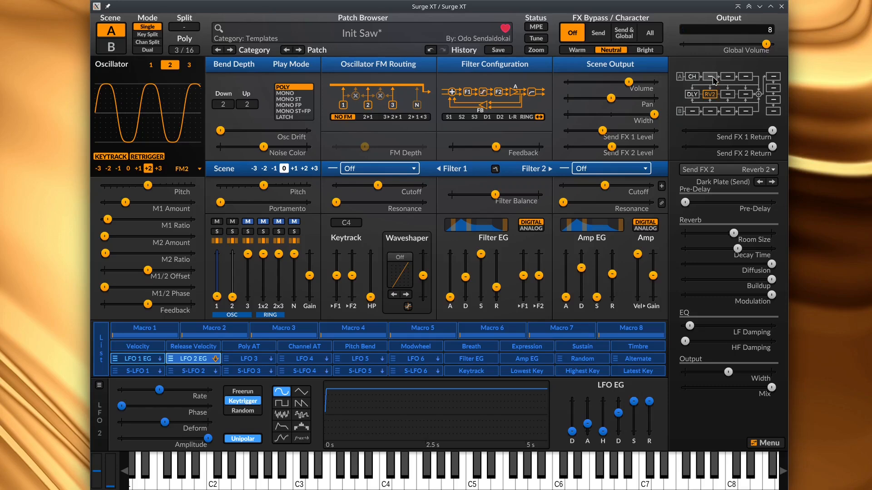
Load the Init preset of the EQ effect into the Global FX 1 slot
{"action": "left_click", "coordinate": [772, 76]}
{"action": "left_click", "coordinate": [708, 171]}
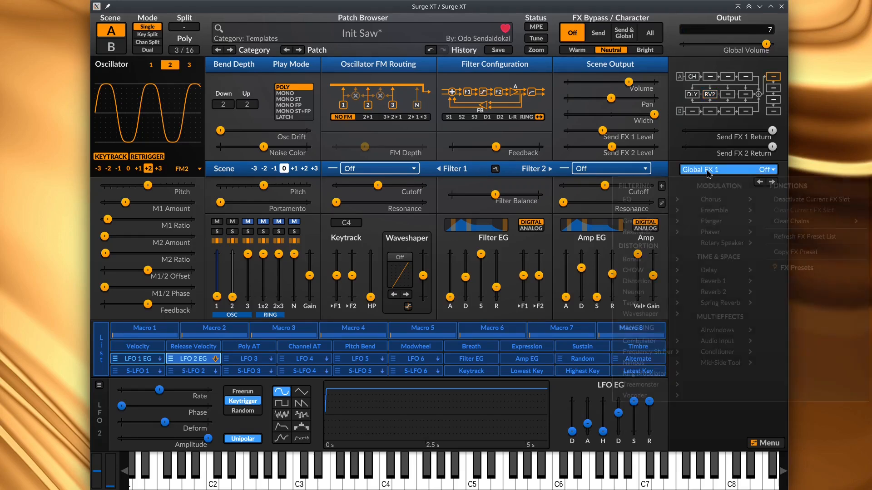
{"action": "mouse_move", "coordinate": [636, 199]}
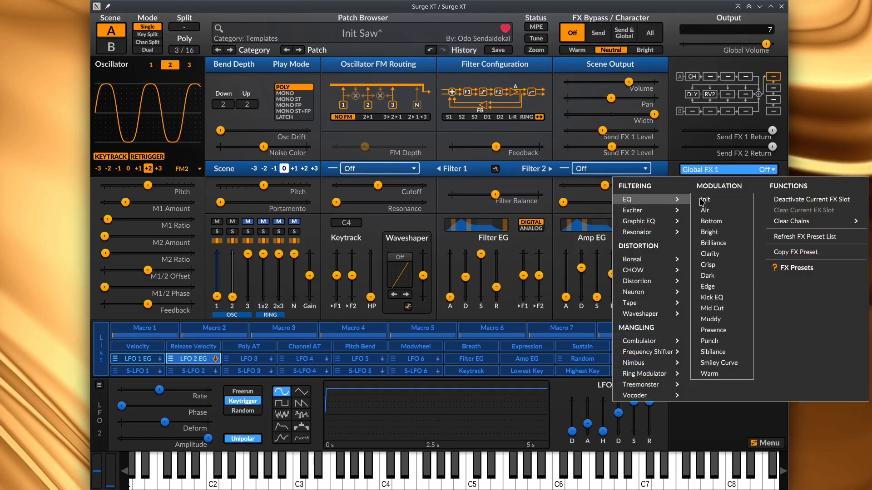
{"action": "left_click", "coordinate": [708, 201]}
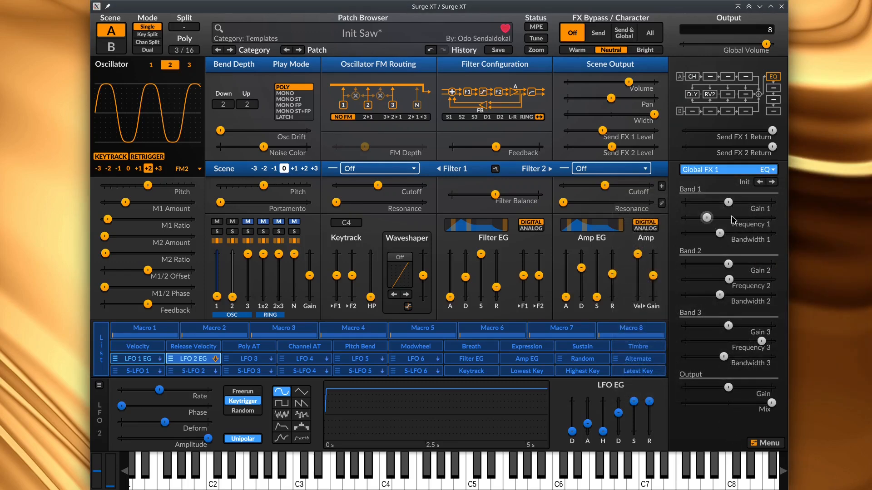
Cut the EQ's Gain 2 moderately and lower Frequency 2 slightly
{"action": "mouse_move", "coordinate": [732, 220]}
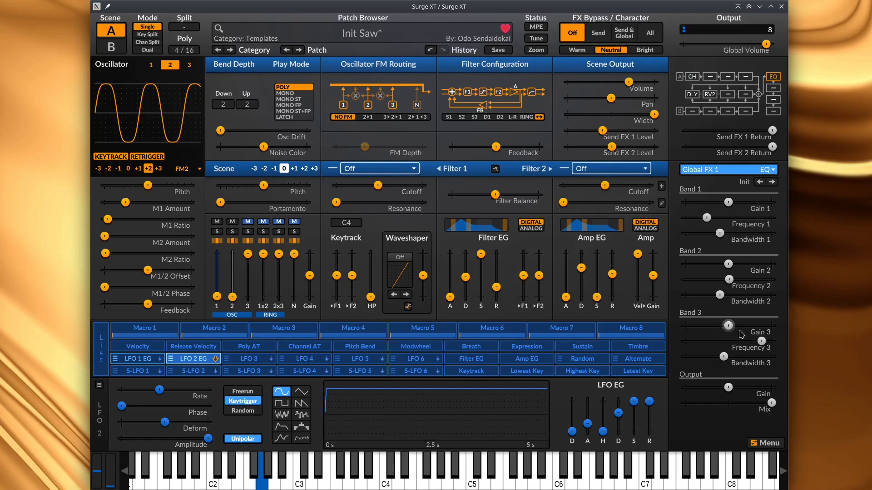
{"action": "mouse_move", "coordinate": [761, 345]}
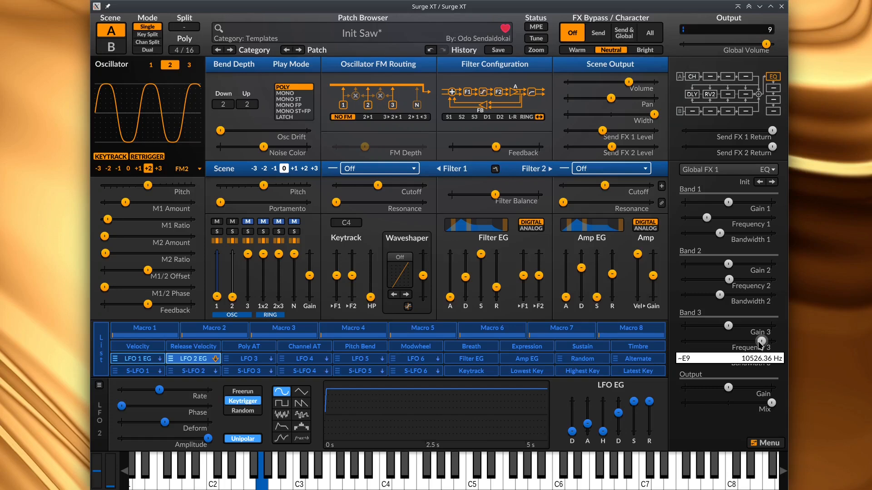
{"action": "mouse_move", "coordinate": [732, 284]}
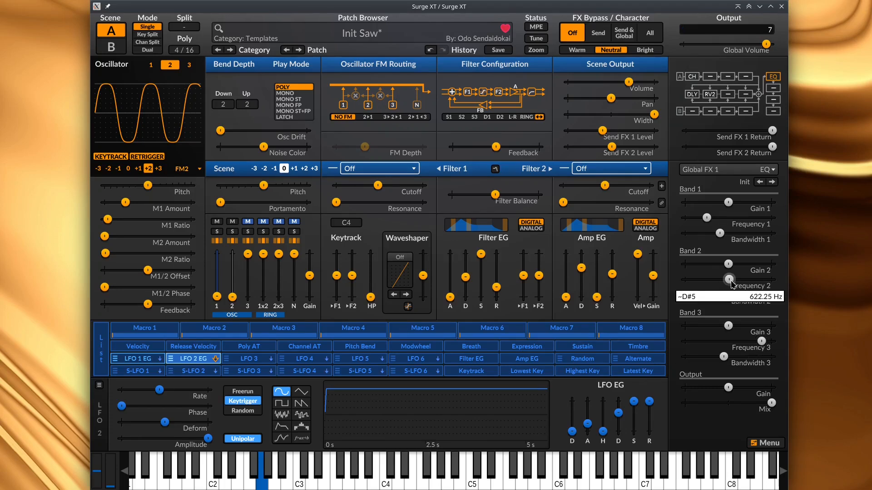
{"action": "left_click_drag", "start_coordinate": [730, 281], "coordinate": [727, 282]}
{"action": "left_click_drag", "start_coordinate": [724, 279], "coordinate": [714, 264]}
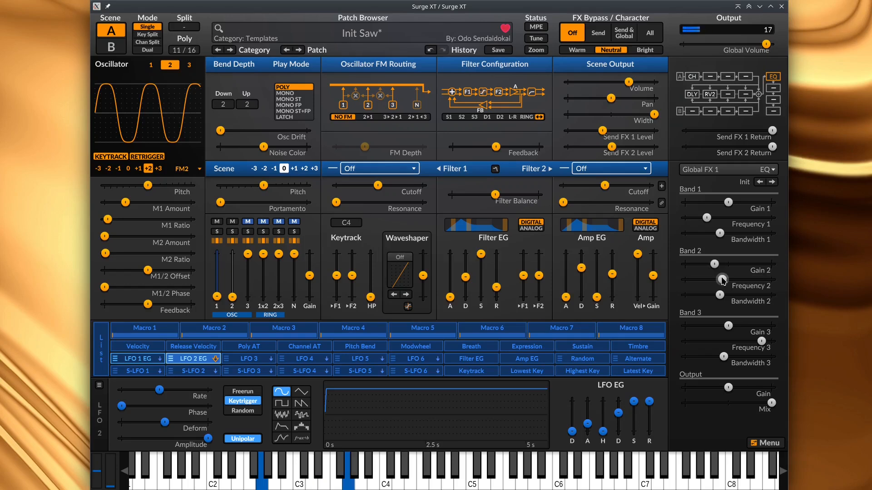
{"action": "mouse_move", "coordinate": [722, 280]}
{"action": "left_click_drag", "start_coordinate": [722, 279], "coordinate": [725, 284]}
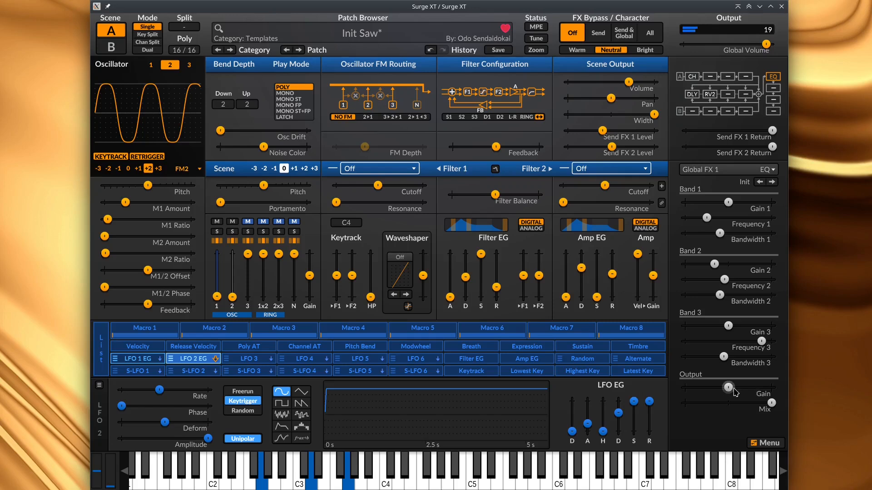
Raise the EQ's output Gain slightly and cut Gain 2 nearly to its minimum
{"action": "left_click_drag", "start_coordinate": [732, 388], "coordinate": [738, 388]}
{"action": "left_click_drag", "start_coordinate": [714, 263], "coordinate": [685, 264]}
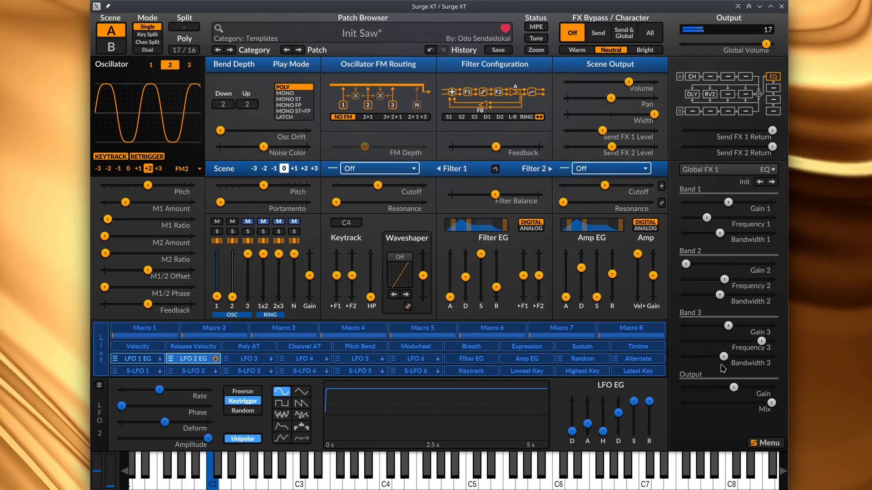
Boost the EQ's Gain 1 slightly and raise the output Gain further
{"action": "mouse_move", "coordinate": [704, 218]}
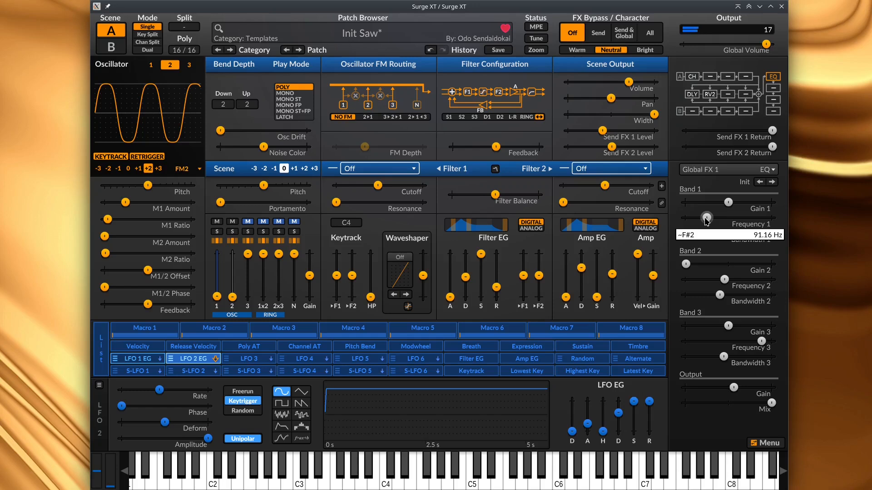
{"action": "left_click_drag", "start_coordinate": [728, 202], "coordinate": [735, 203]}
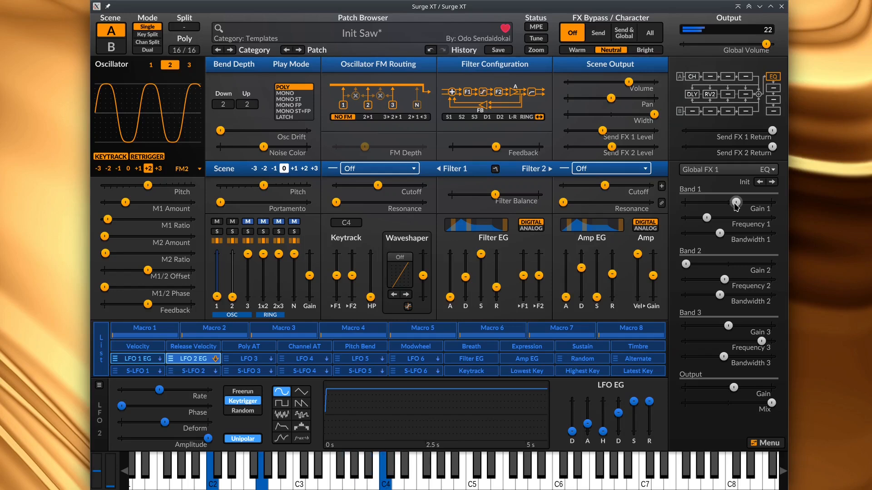
{"action": "left_click_drag", "start_coordinate": [733, 387], "coordinate": [763, 392]}
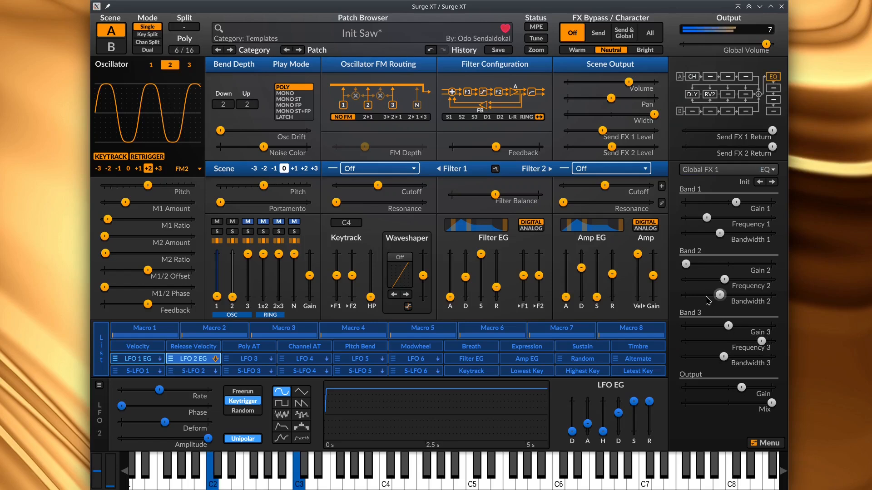
Ease the EQ's output Gain back slightly and raise Gain 2 to a moderate cut
{"action": "left_click_drag", "start_coordinate": [741, 387], "coordinate": [736, 388]}
{"action": "left_click_drag", "start_coordinate": [686, 264], "coordinate": [705, 264]}
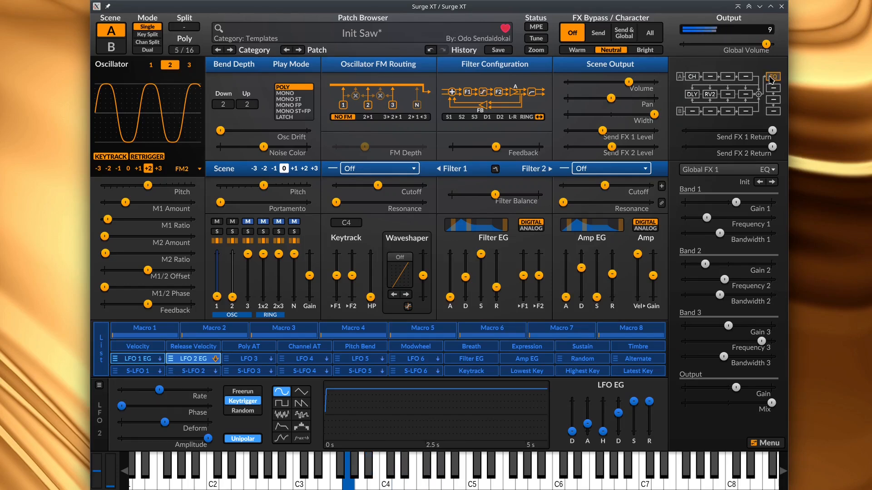
{"action": "left_click_drag", "start_coordinate": [710, 269], "coordinate": [710, 263]}
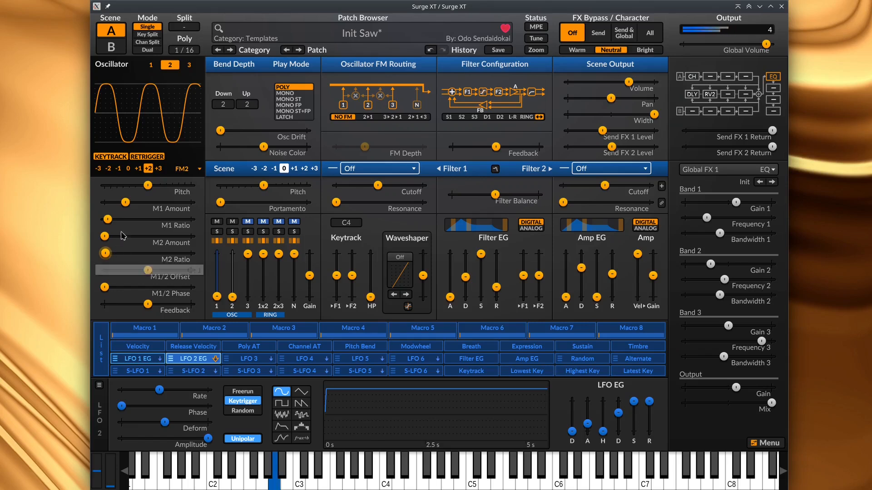
Show oscillator 1 and switch voice LFO 3 to its raw waveform output
{"action": "left_click", "coordinate": [150, 66]}
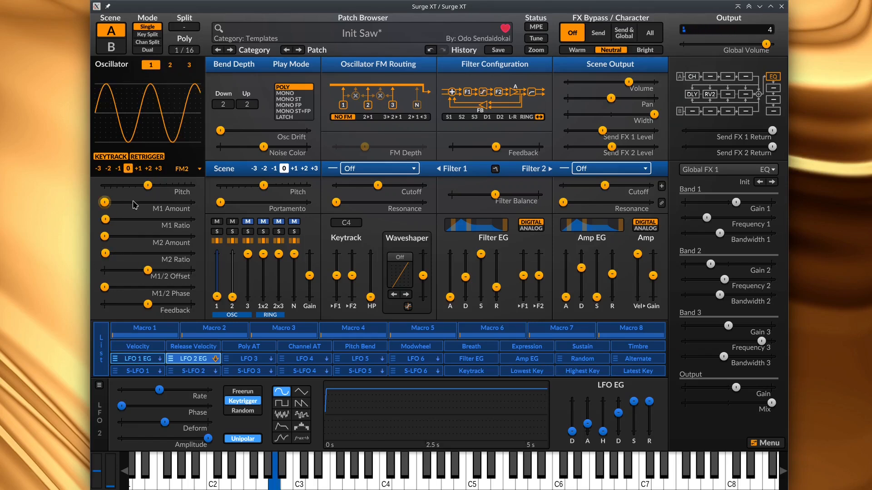
{"action": "left_click", "coordinate": [252, 358]}
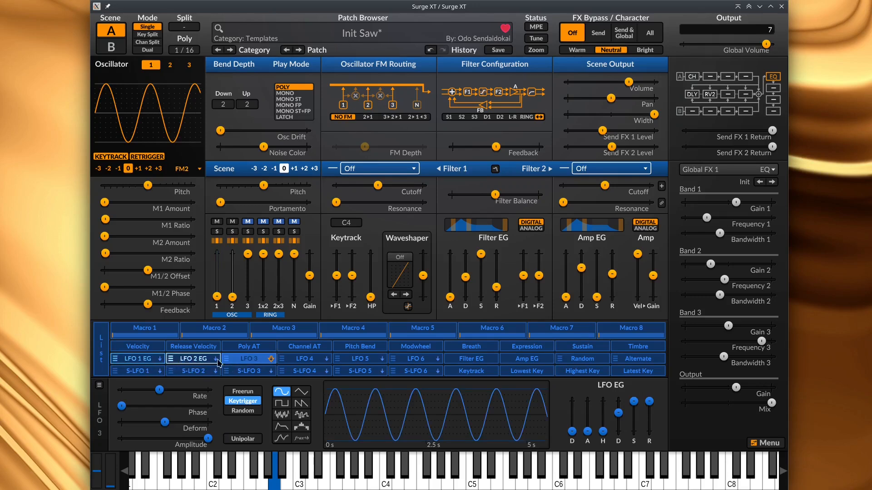
{"action": "left_click", "coordinate": [255, 359]}
{"action": "left_click", "coordinate": [255, 359]}
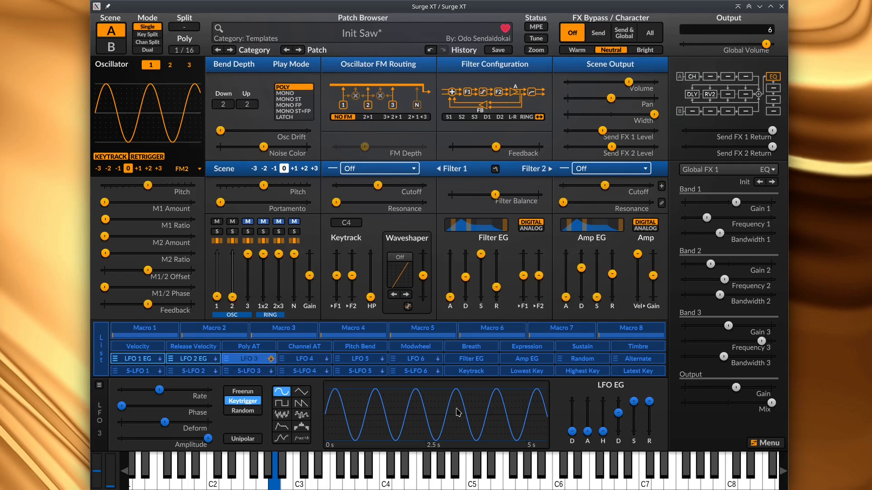
{"action": "right_click", "coordinate": [247, 361]}
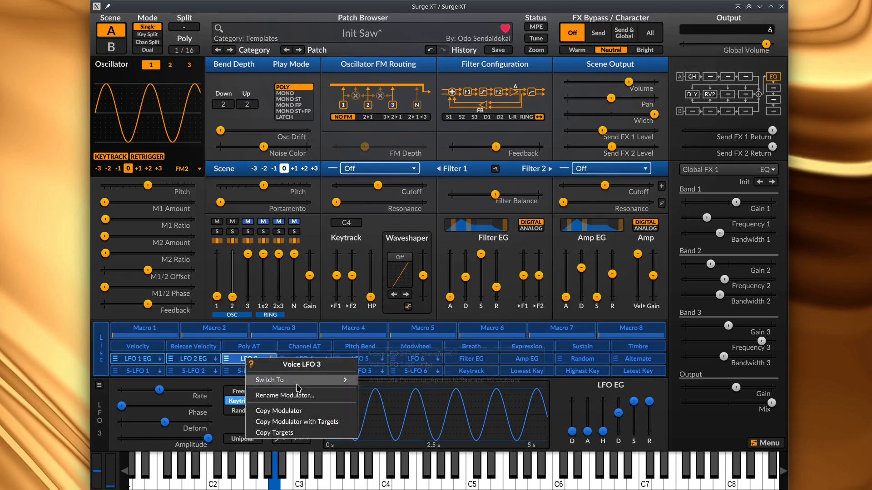
{"action": "mouse_move", "coordinate": [297, 381]}
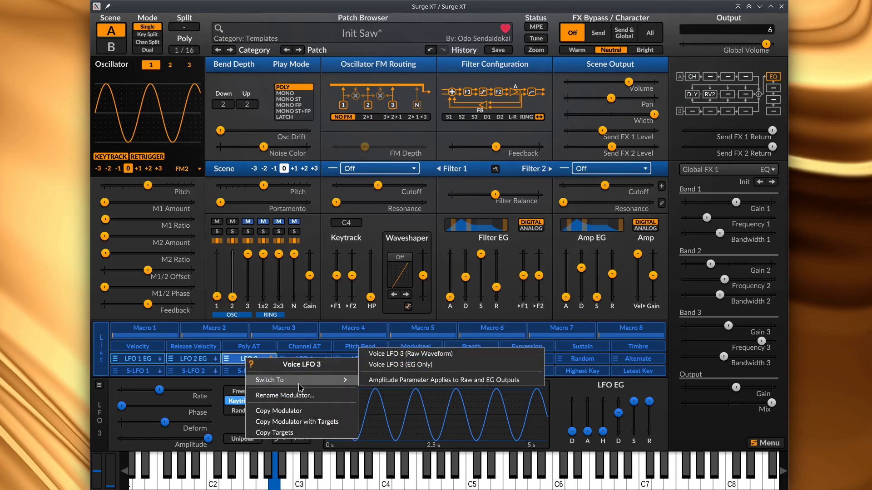
{"action": "left_click", "coordinate": [438, 354]}
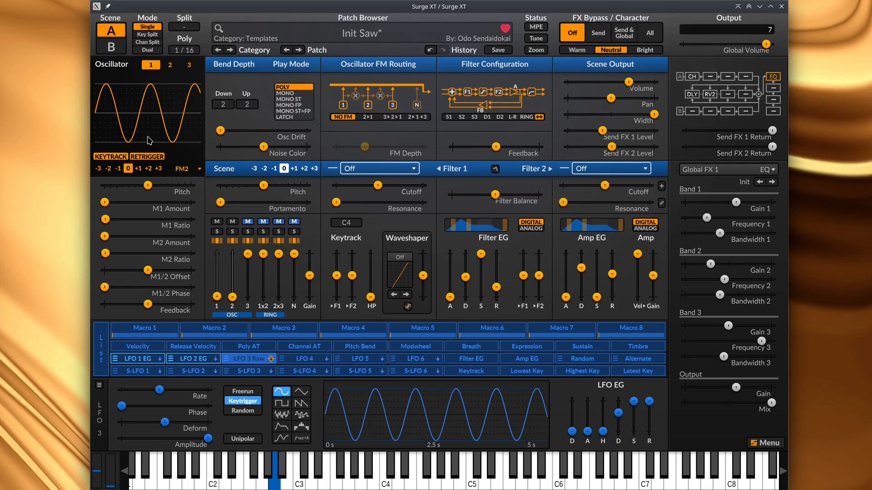
Route the raw LFO 3 to oscillator 1's Pitch with a moderate positive depth
{"action": "left_click", "coordinate": [249, 359]}
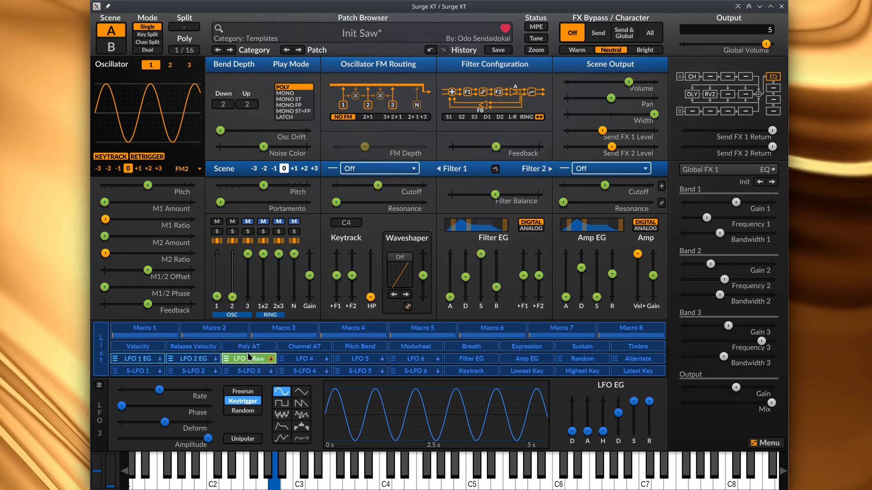
{"action": "left_click_drag", "start_coordinate": [148, 185], "coordinate": [166, 185]}
{"action": "left_click_drag", "start_coordinate": [271, 184], "coordinate": [269, 183]}
{"action": "mouse_move", "coordinate": [270, 183]}
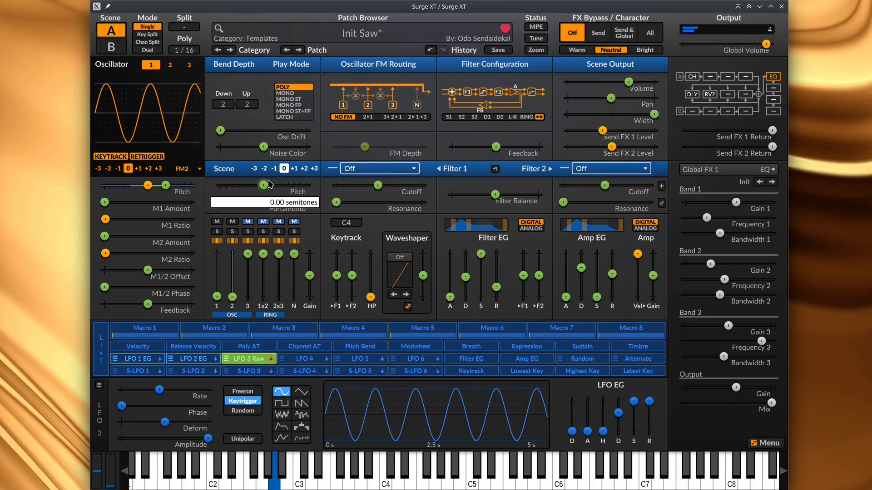
{"action": "left_click", "coordinate": [231, 364]}
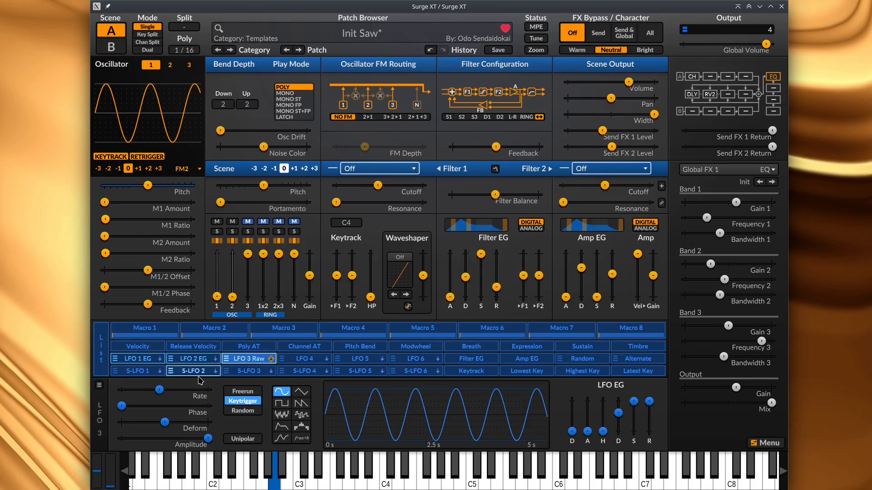
Slow LFO 3's Rate until roughly one sine cycle fills the five-second waveform display
{"action": "left_click_drag", "start_coordinate": [159, 389], "coordinate": [152, 394]}
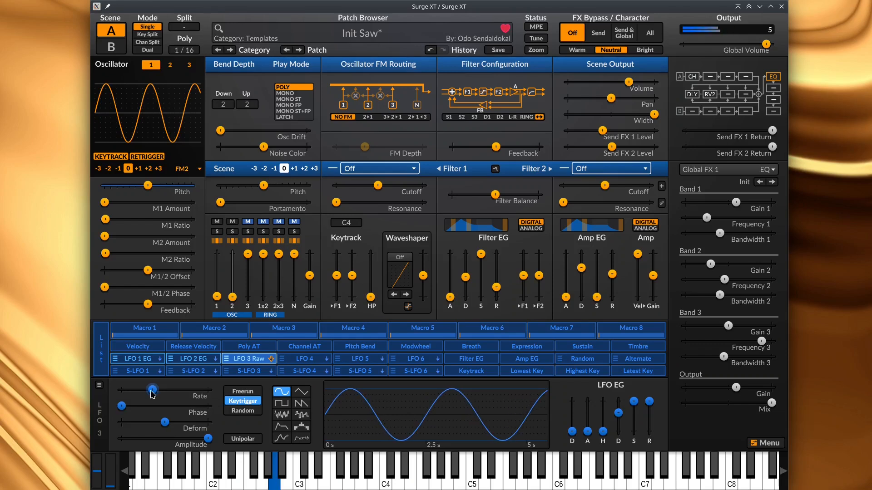
{"action": "mouse_move", "coordinate": [153, 395]}
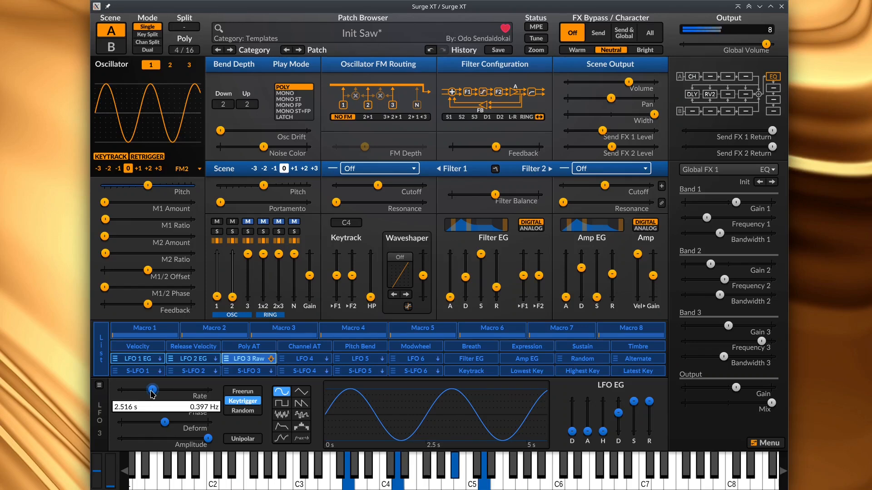
{"action": "left_click_drag", "start_coordinate": [152, 389], "coordinate": [153, 387]}
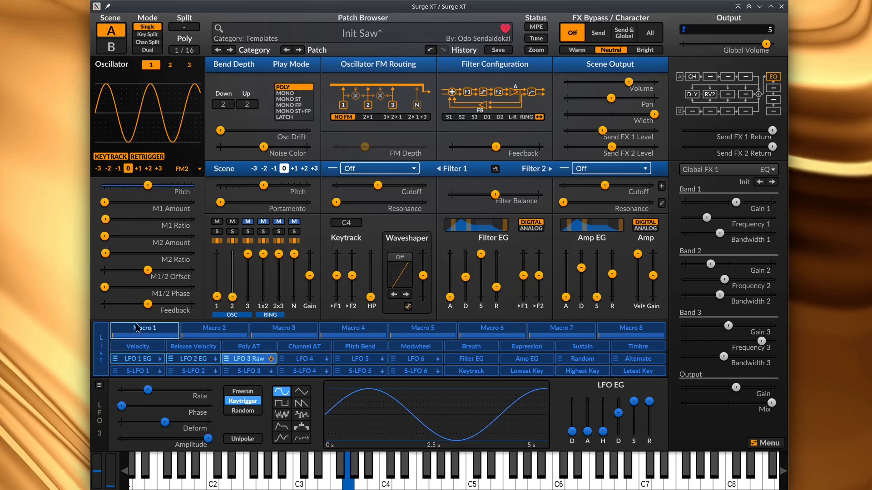
Raise LFO 3's Rate until about six sine cycles fill the waveform display, and briefly test a low Amplitude before restoring it to 100%
{"action": "left_click", "coordinate": [268, 361]}
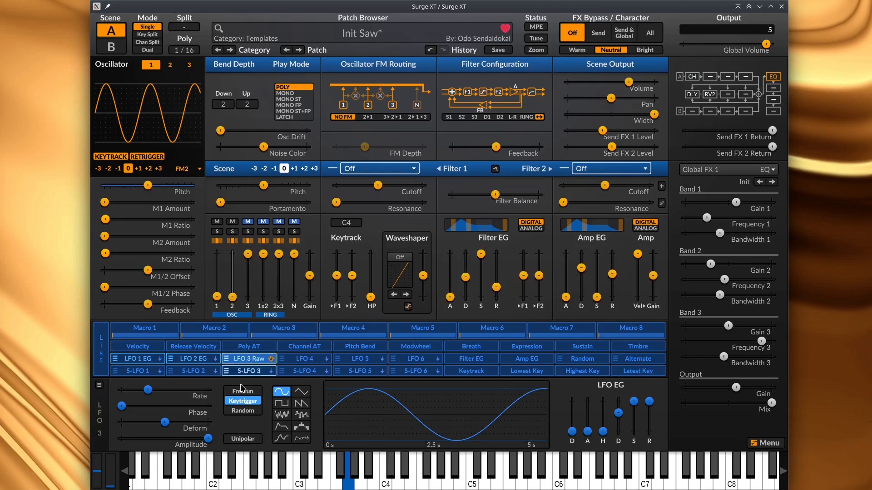
{"action": "mouse_move", "coordinate": [208, 438]}
{"action": "left_mouse_down"}
{"action": "mouse_move", "coordinate": [132, 438]}
{"action": "mouse_move", "coordinate": [209, 438]}
{"action": "left_mouse_up"}
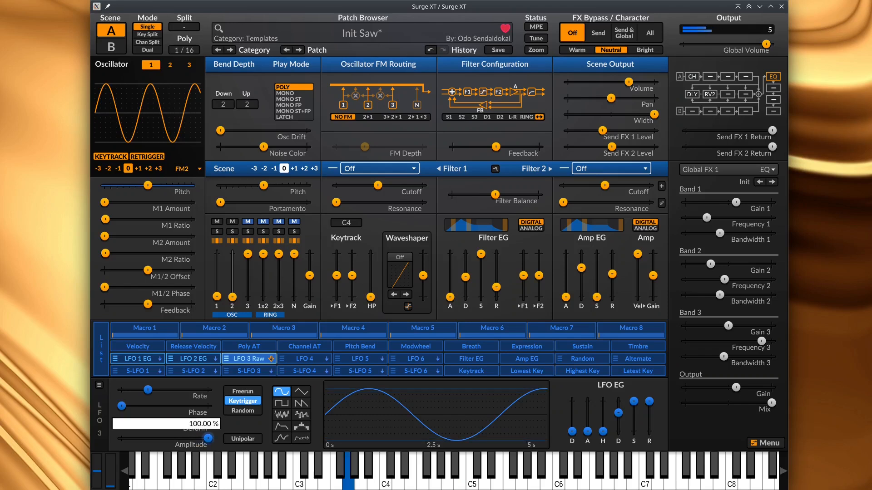
{"action": "left_click_drag", "start_coordinate": [148, 390], "coordinate": [159, 389]}
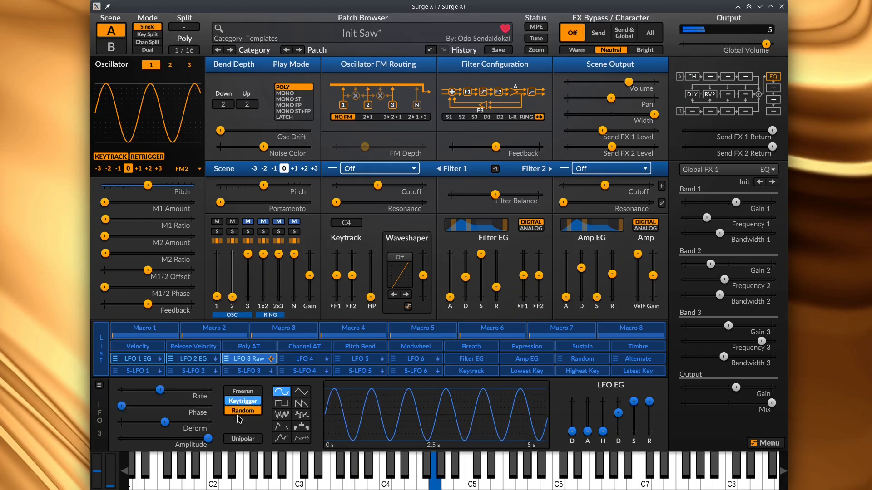
{"action": "left_click_drag", "start_coordinate": [208, 439], "coordinate": [125, 439]}
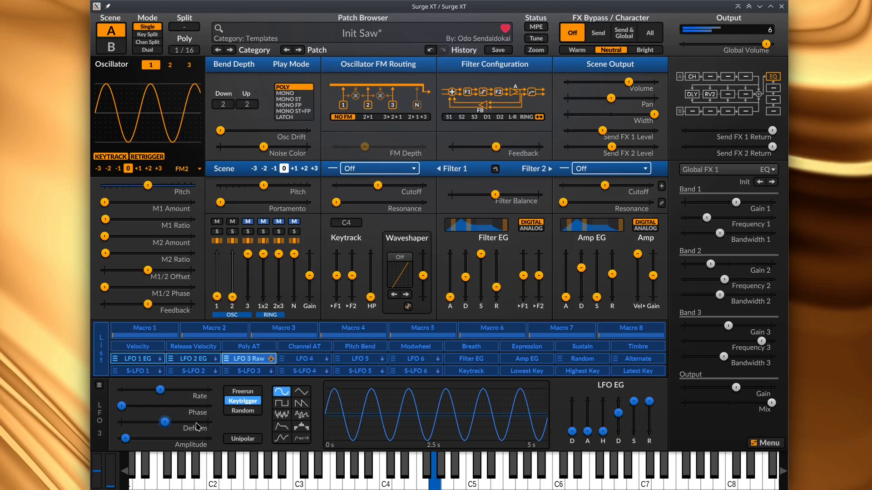
{"action": "left_click_drag", "start_coordinate": [126, 439], "coordinate": [208, 438]}
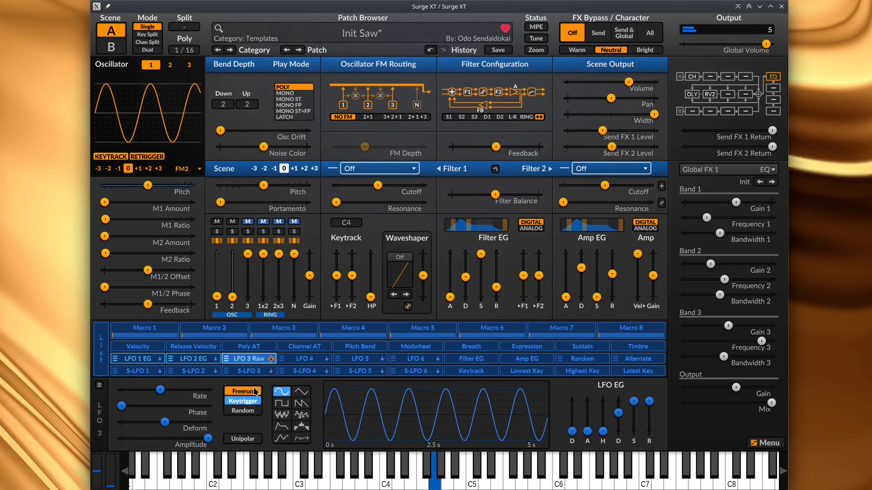
Reduce raw LFO 3's modulation depth on oscillator 1's Pitch to 0.85 semitones, finishing the adjustment in the modulation list
{"action": "left_click", "coordinate": [249, 361]}
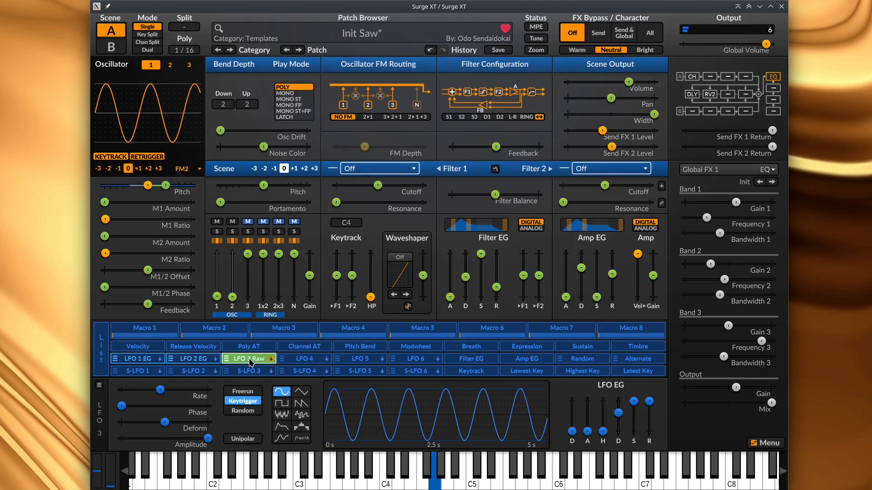
{"action": "mouse_move", "coordinate": [163, 185]}
{"action": "left_mouse_down"}
{"action": "mouse_move", "coordinate": [172, 185]}
{"action": "mouse_move", "coordinate": [161, 186]}
{"action": "left_mouse_up"}
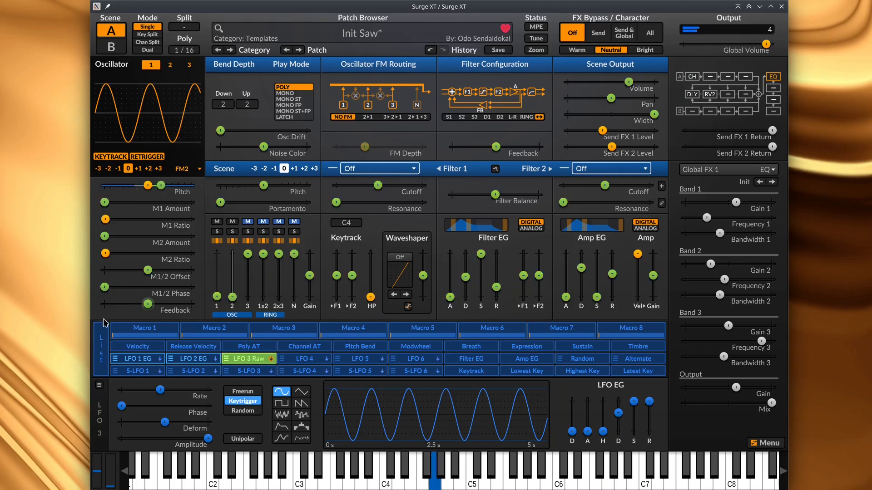
{"action": "left_click", "coordinate": [107, 348]}
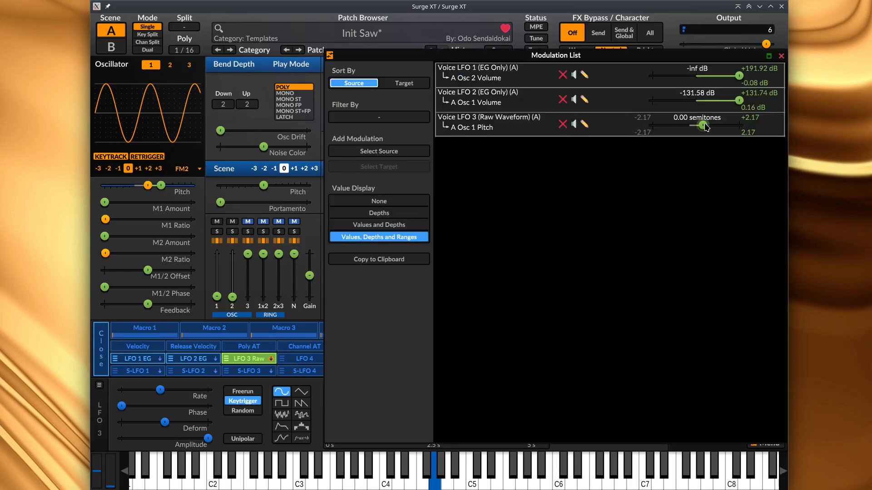
{"action": "left_click_drag", "start_coordinate": [703, 125], "coordinate": [699, 125]}
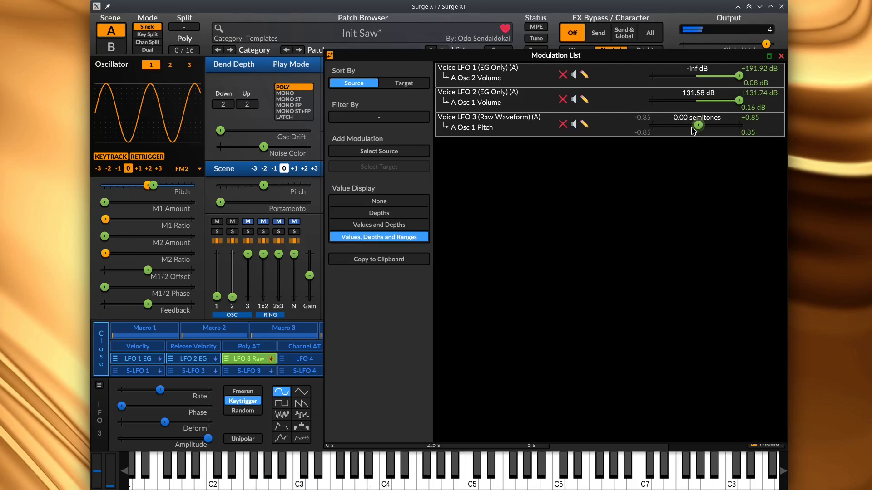
Delete the raw LFO 3 routing to oscillator 1's Pitch and switch the modulator to the regular Voice LFO 3 output
{"action": "left_click", "coordinate": [562, 124]}
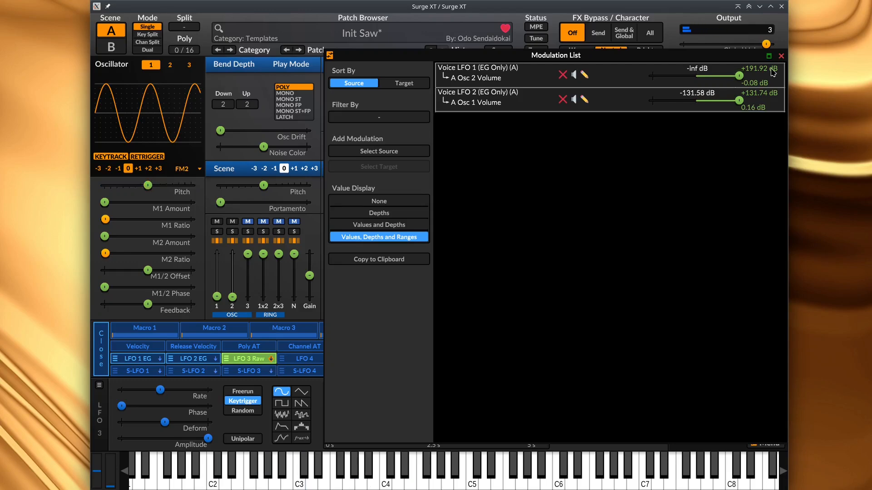
{"action": "left_click", "coordinate": [781, 56]}
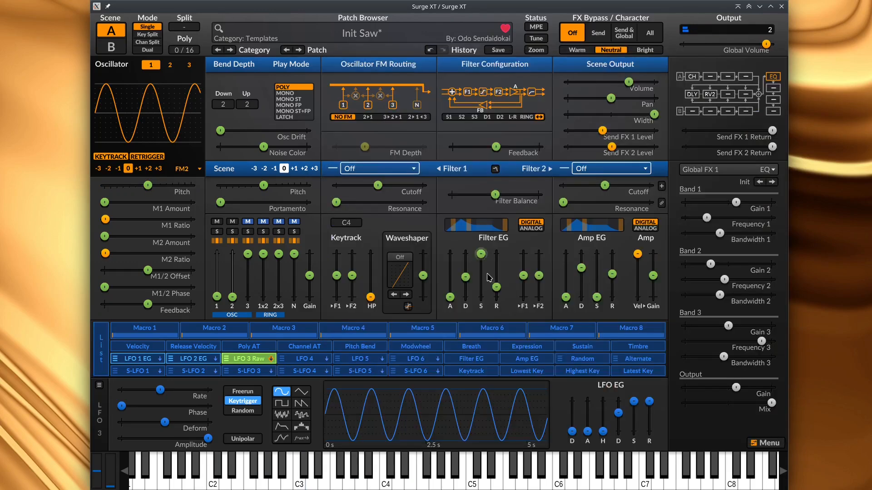
{"action": "right_click", "coordinate": [265, 361]}
{"action": "mouse_move", "coordinate": [327, 378]}
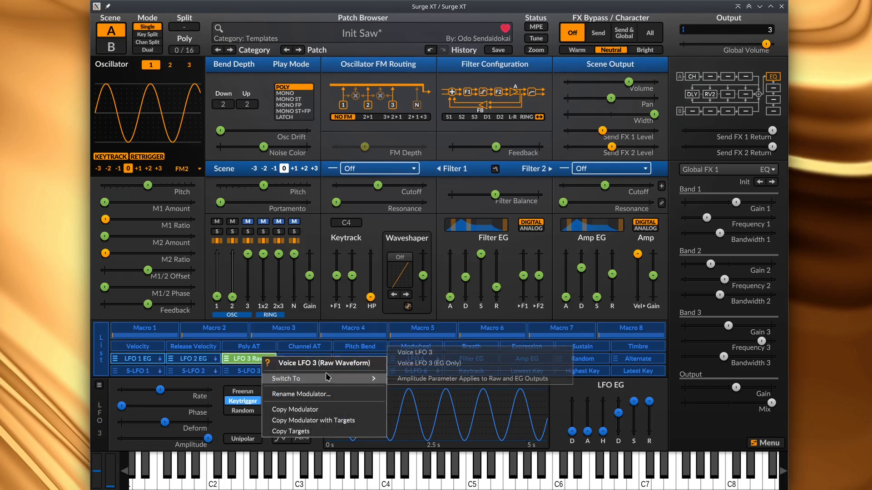
{"action": "left_click", "coordinate": [429, 353]}
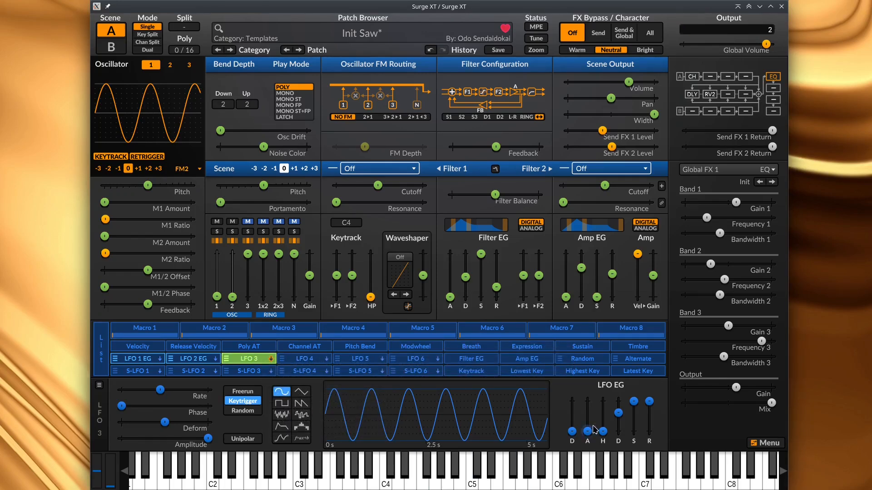
Raise the LFO EG attack of LFO 3 to a moderate level so the sine wave fades in over its first cycle
{"action": "left_click_drag", "start_coordinate": [587, 431], "coordinate": [588, 417]}
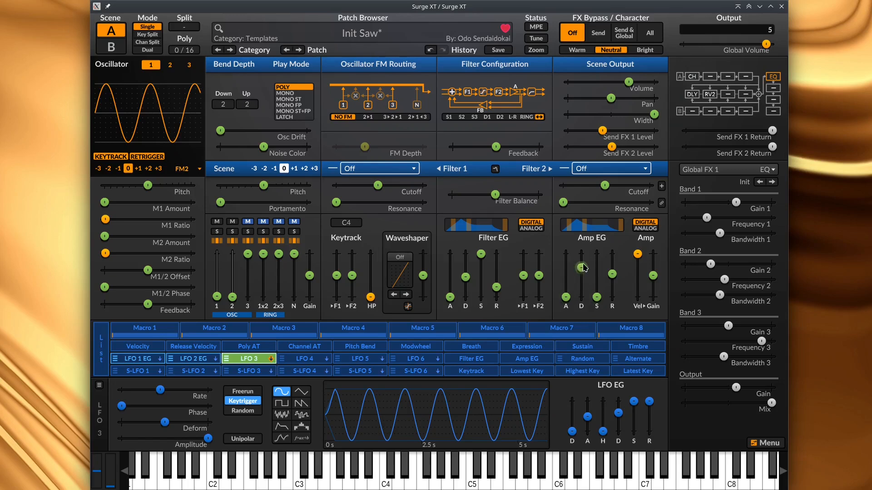
{"action": "mouse_move", "coordinate": [578, 281]}
{"action": "mouse_move", "coordinate": [588, 416]}
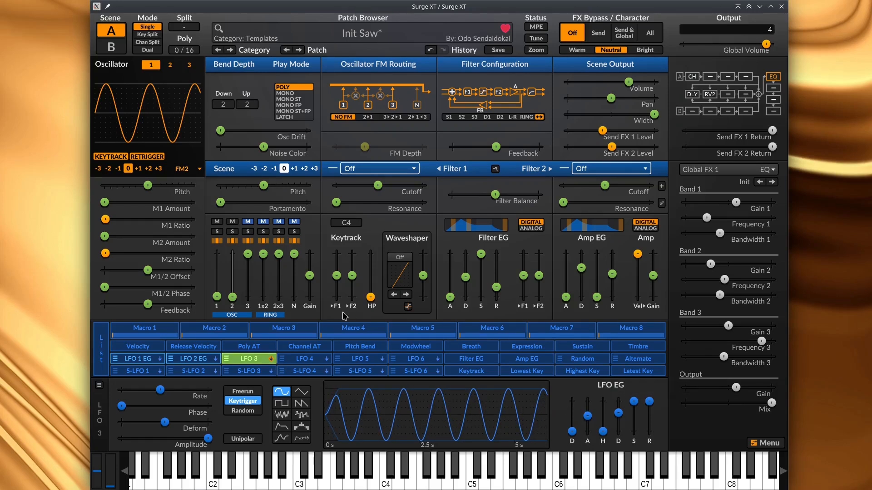
Route LFO 3 to oscillator 1's Pitch with a moderate positive depth, lengthening the LFO EG attack slightly
{"action": "mouse_move", "coordinate": [150, 186]}
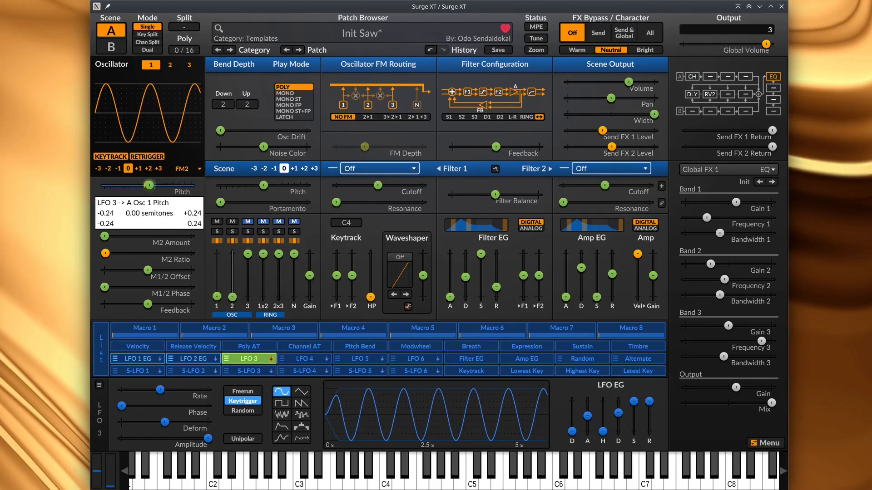
{"action": "left_click_drag", "start_coordinate": [151, 186], "coordinate": [171, 190]}
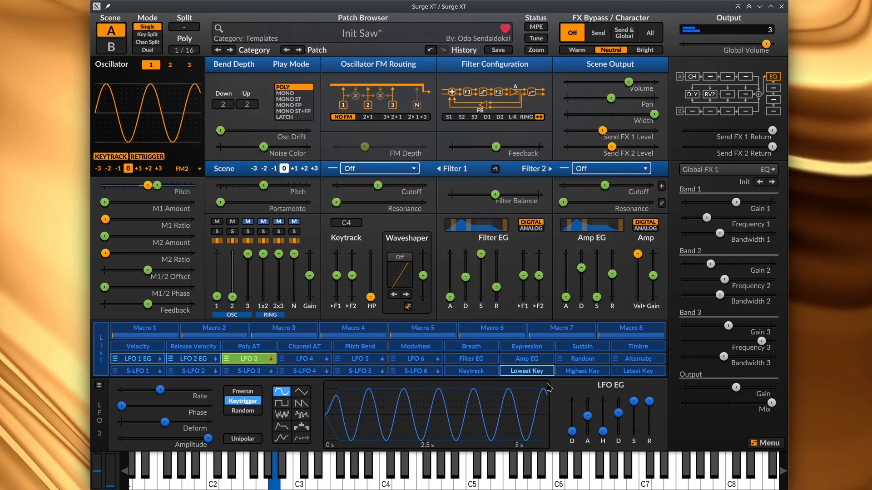
{"action": "mouse_move", "coordinate": [587, 414]}
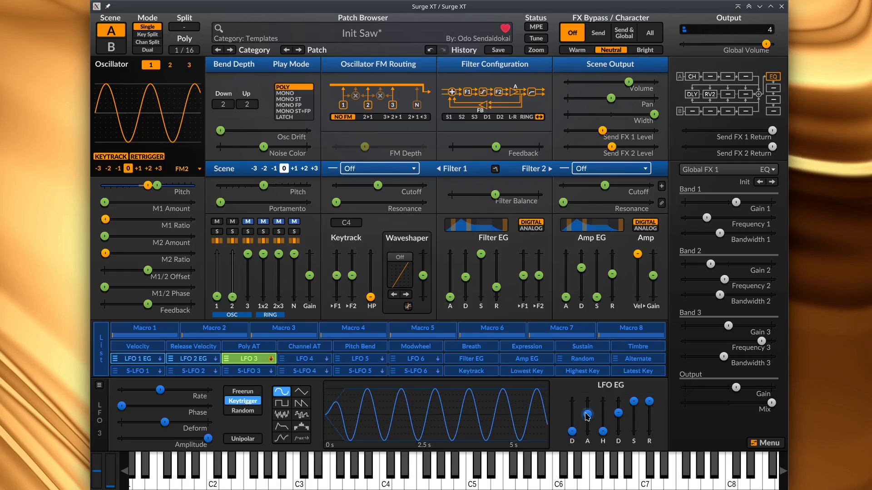
{"action": "left_click_drag", "start_coordinate": [164, 186], "coordinate": [181, 186]}
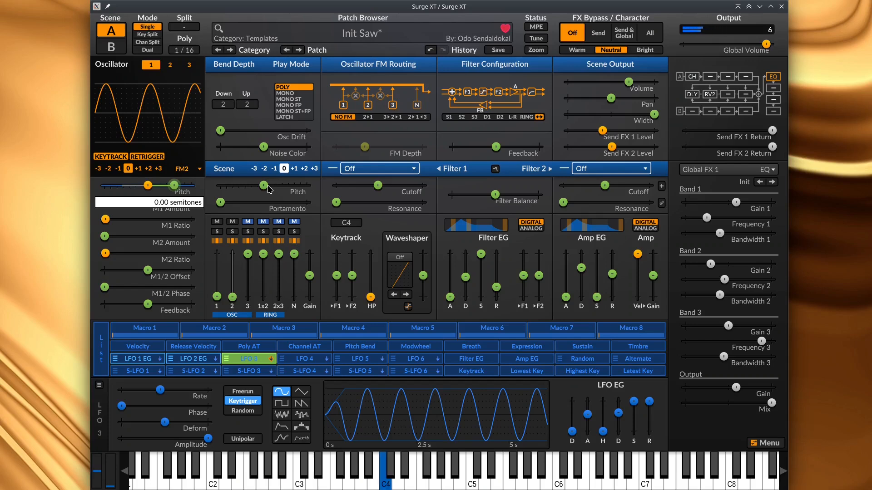
Shape LFO 3 into a delayed vibrato with a moderate EG delay, a longer attack and a Rate of about 4.38 Hz
{"action": "left_click_drag", "start_coordinate": [572, 432], "coordinate": [572, 415]}
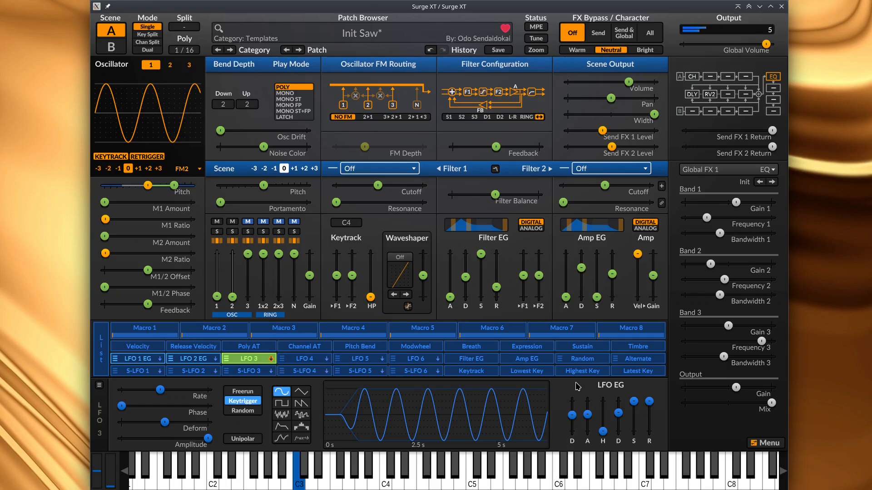
{"action": "left_click_drag", "start_coordinate": [160, 389], "coordinate": [170, 390]}
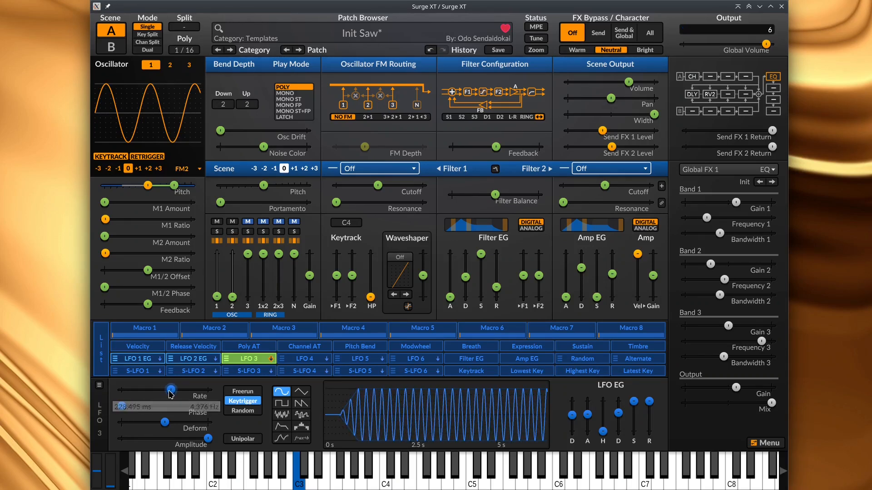
{"action": "mouse_move", "coordinate": [171, 394]}
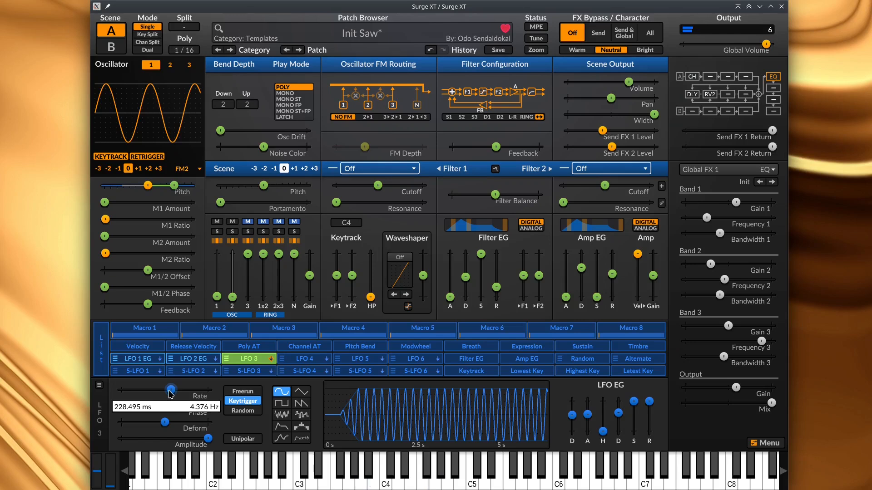
{"action": "left_click_drag", "start_coordinate": [587, 415], "coordinate": [587, 410]}
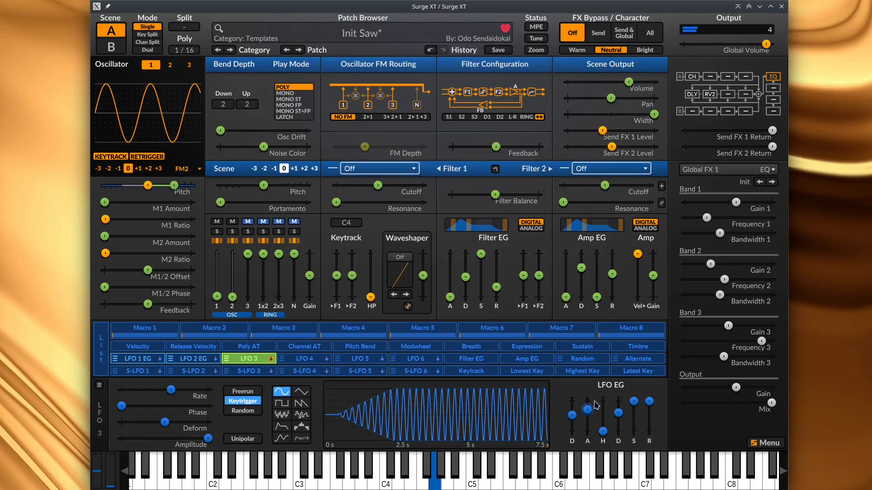
{"action": "mouse_move", "coordinate": [597, 406]}
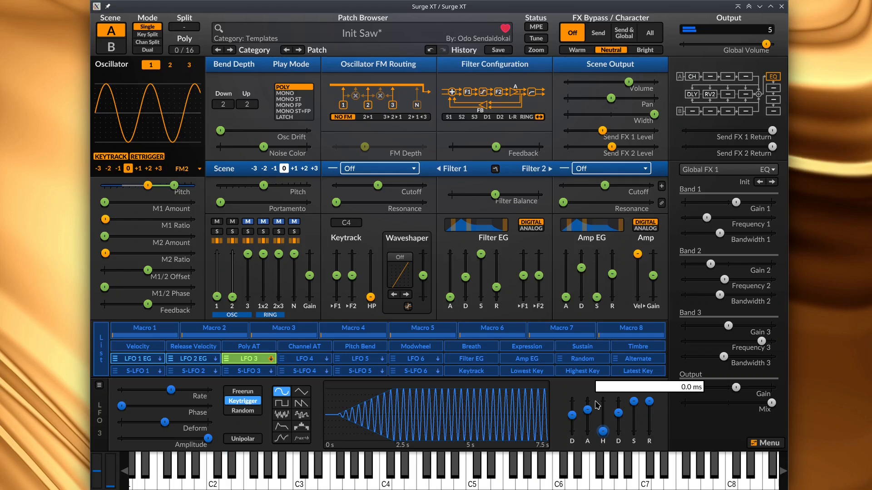
Narrow the Send FX 1 delay's band with a slightly higher Low Cut and lower High Cut, and raise Send FX 1 Level slightly
{"action": "left_click", "coordinate": [692, 97]}
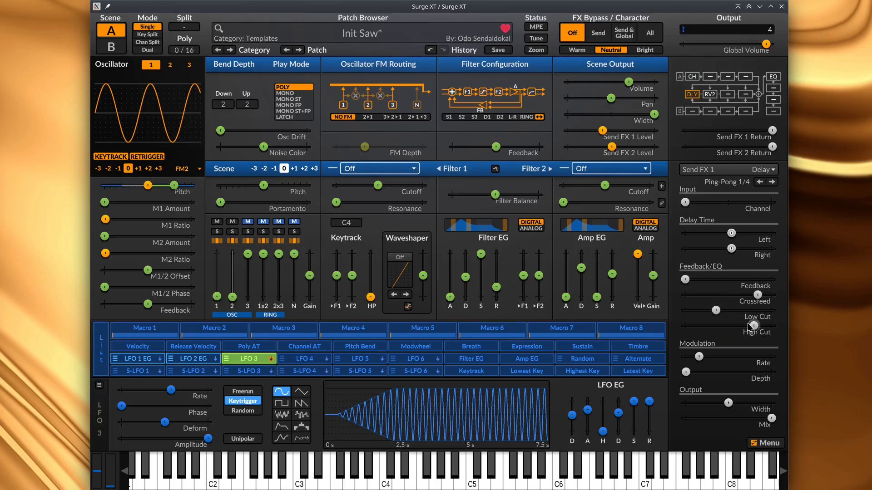
{"action": "mouse_move", "coordinate": [754, 327]}
{"action": "left_click_drag", "start_coordinate": [754, 326], "coordinate": [721, 310]}
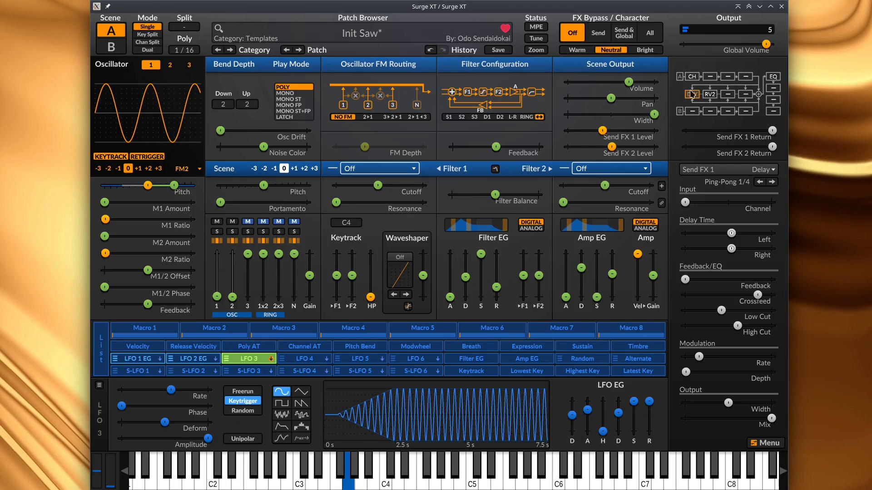
{"action": "mouse_move", "coordinate": [603, 132]}
{"action": "left_mouse_down"}
{"action": "mouse_move", "coordinate": [588, 132]}
{"action": "mouse_move", "coordinate": [613, 130]}
{"action": "left_mouse_up"}
Lower the delay's Crossfeed to a little above half and raise its Feedback to about a third, leaving modulation editing
{"action": "left_click_drag", "start_coordinate": [759, 295], "coordinate": [742, 296]}
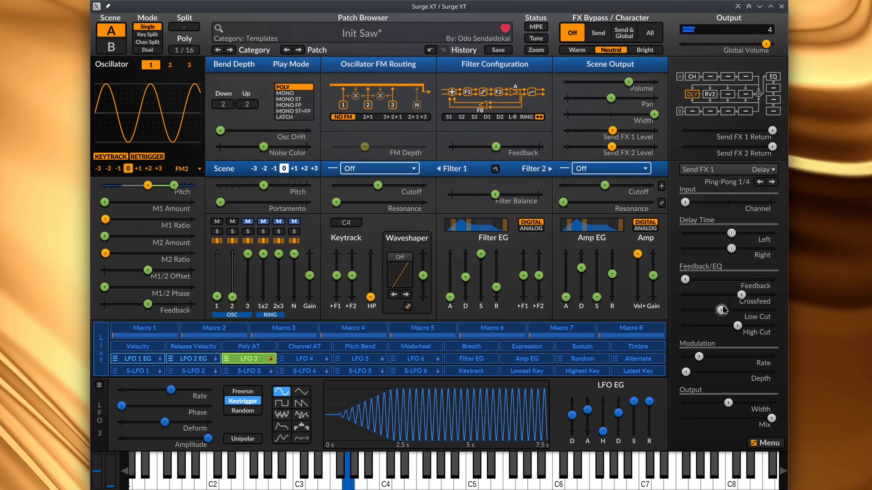
{"action": "left_click_drag", "start_coordinate": [741, 295], "coordinate": [717, 279]}
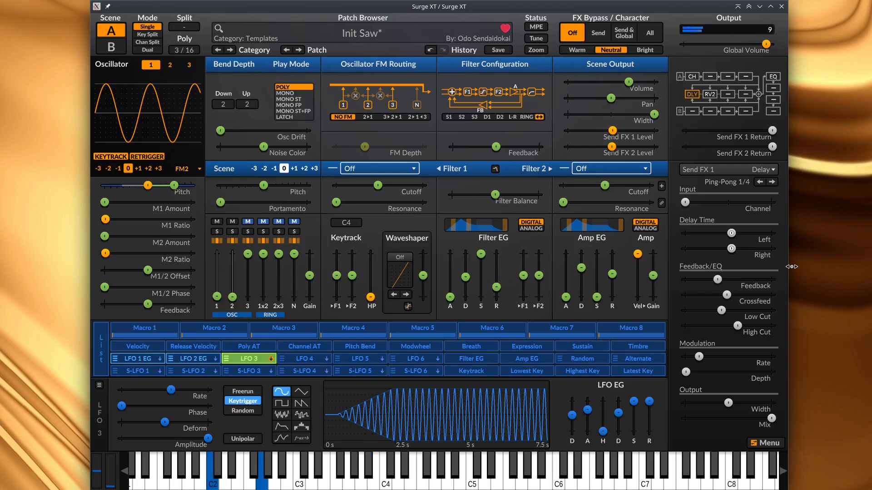
{"action": "left_click_drag", "start_coordinate": [727, 295], "coordinate": [739, 295]}
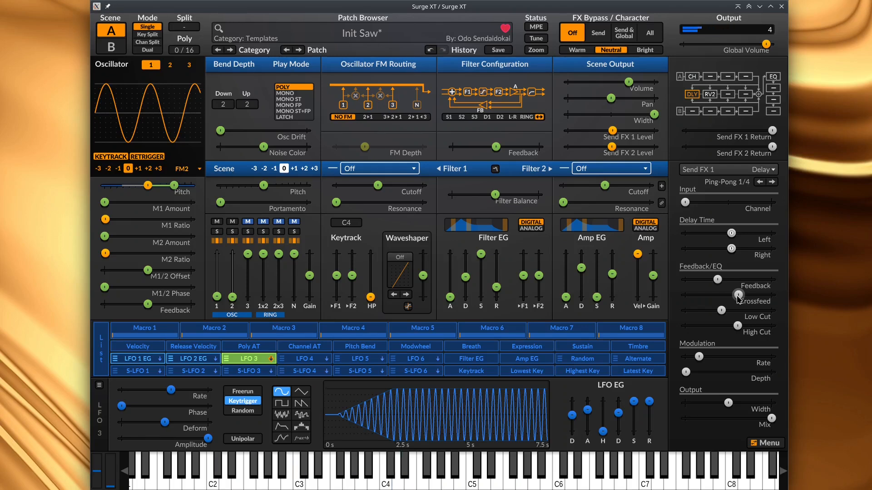
{"action": "middle_click", "coordinate": [737, 296]}
Try lowering the amp's velocity-to-gain setting to about the middle of its range, and return it to 0.00 dB
{"action": "left_click_drag", "start_coordinate": [641, 257], "coordinate": [638, 275]}
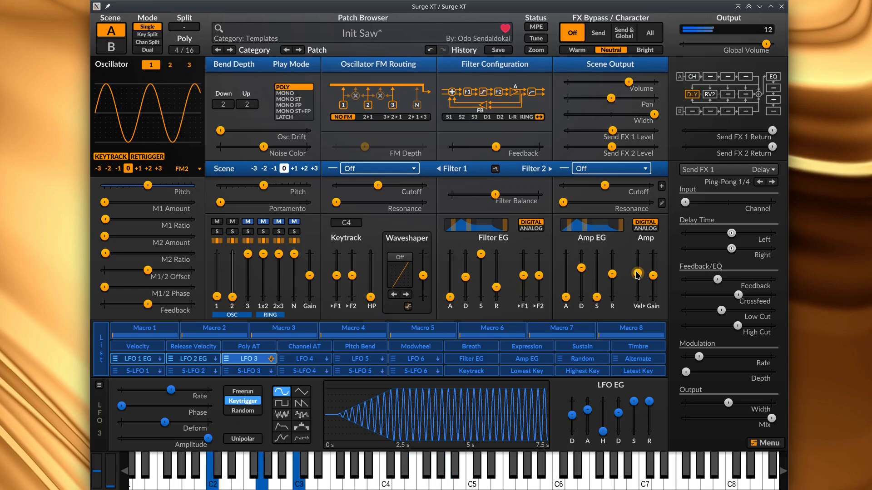
{"action": "left_click_drag", "start_coordinate": [637, 275], "coordinate": [636, 254]}
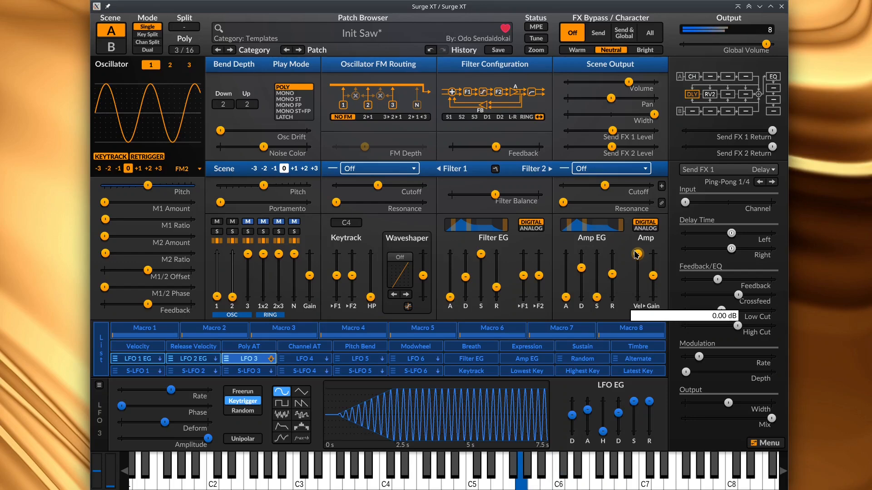
Set Filter 1 to the 12 dB lowpass with maximum keytracking and a Cutoff slightly above the middle of its range
{"action": "left_click", "coordinate": [383, 169]}
{"action": "mouse_move", "coordinate": [418, 208]}
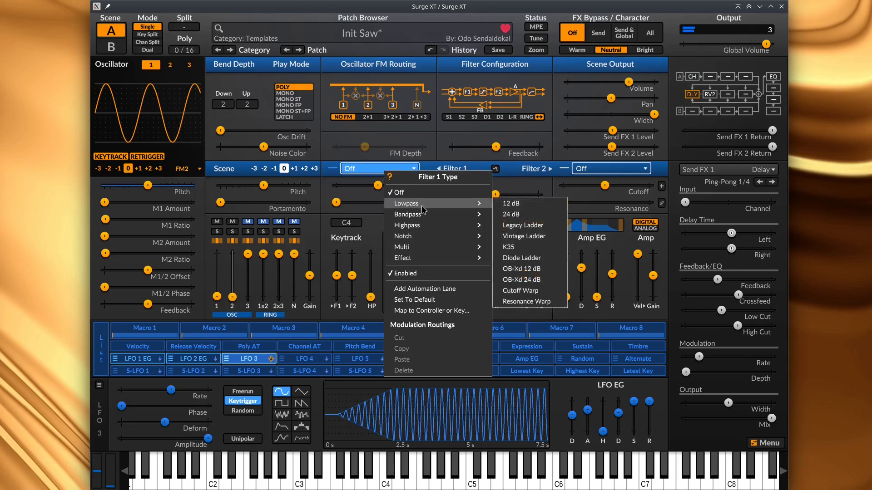
{"action": "left_click", "coordinate": [522, 205]}
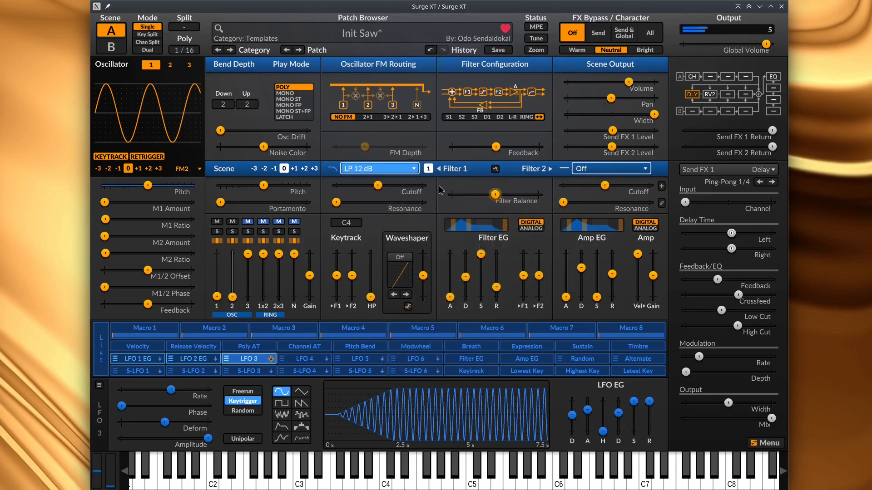
{"action": "left_click_drag", "start_coordinate": [377, 186], "coordinate": [396, 185]}
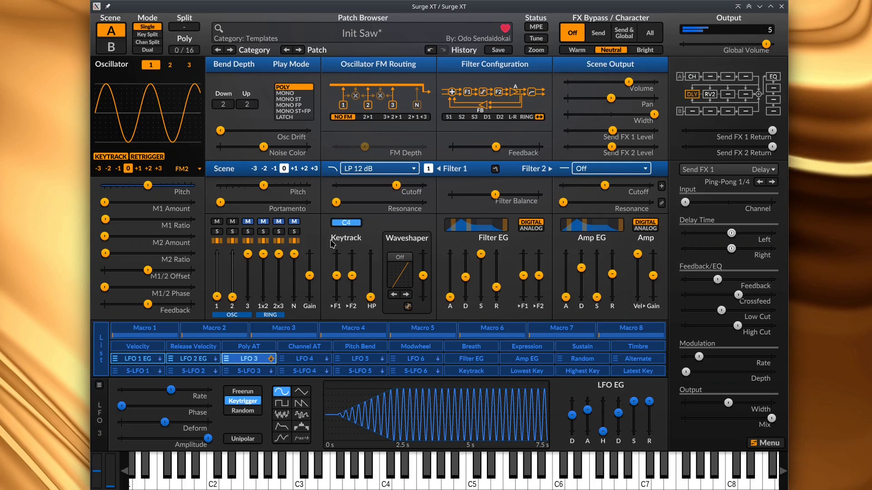
{"action": "left_click_drag", "start_coordinate": [335, 274], "coordinate": [335, 253]}
{"action": "left_click_drag", "start_coordinate": [396, 186], "coordinate": [391, 185]}
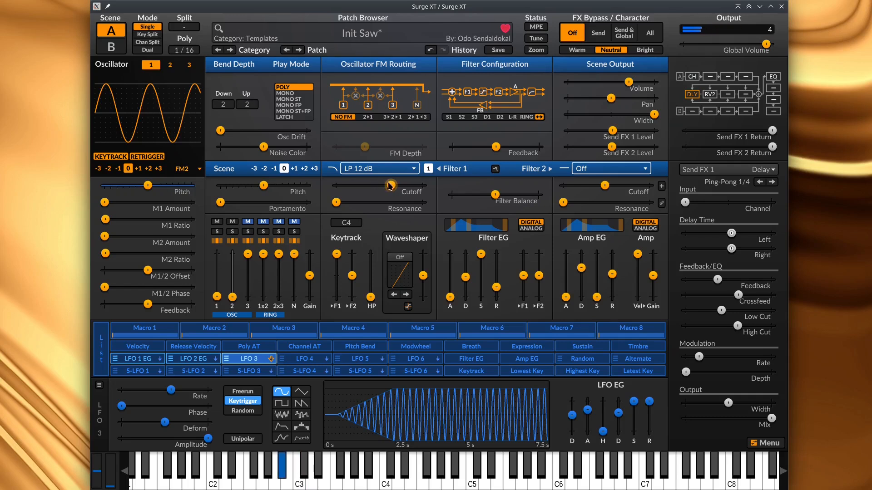
Try Filter 1's Cutoff at about three quarters of its range with reduced keytracking, and return the keytracking to 100%
{"action": "mouse_move", "coordinate": [390, 186]}
{"action": "left_mouse_down"}
{"action": "mouse_move", "coordinate": [416, 186]}
{"action": "mouse_move", "coordinate": [406, 186]}
{"action": "left_mouse_up"}
{"action": "left_click_drag", "start_coordinate": [336, 254], "coordinate": [337, 287]}
{"action": "mouse_move", "coordinate": [403, 213]}
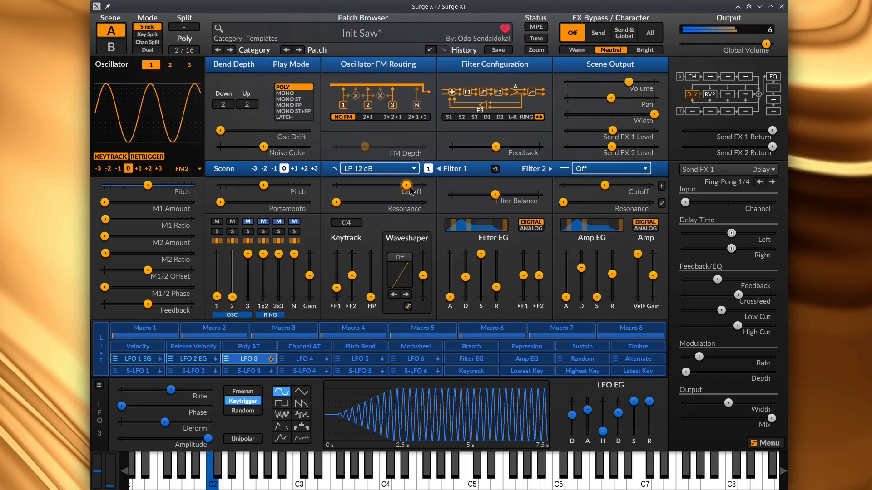
{"action": "left_click_drag", "start_coordinate": [336, 288], "coordinate": [336, 254]}
{"action": "mouse_move", "coordinate": [336, 255]}
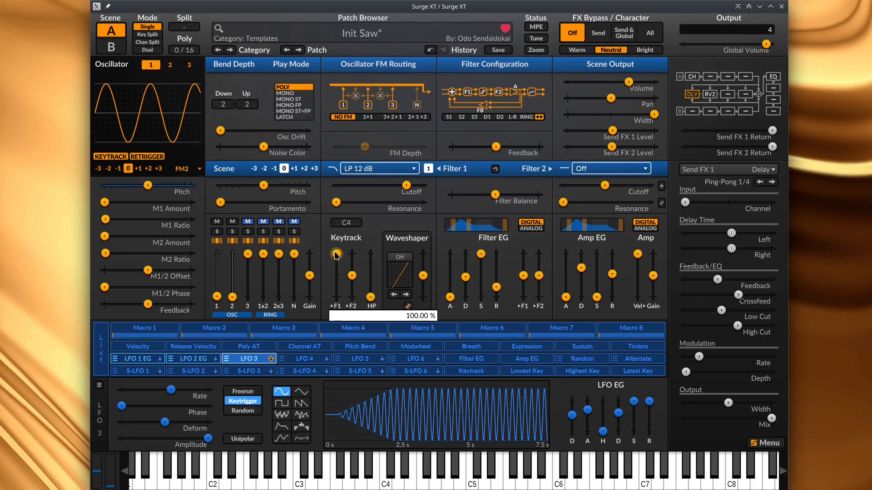
Deactivate the chorus insert and load the Wide Flanger preset into A Insert FX 2
{"action": "left_click", "coordinate": [693, 77]}
{"action": "left_click", "coordinate": [710, 76]}
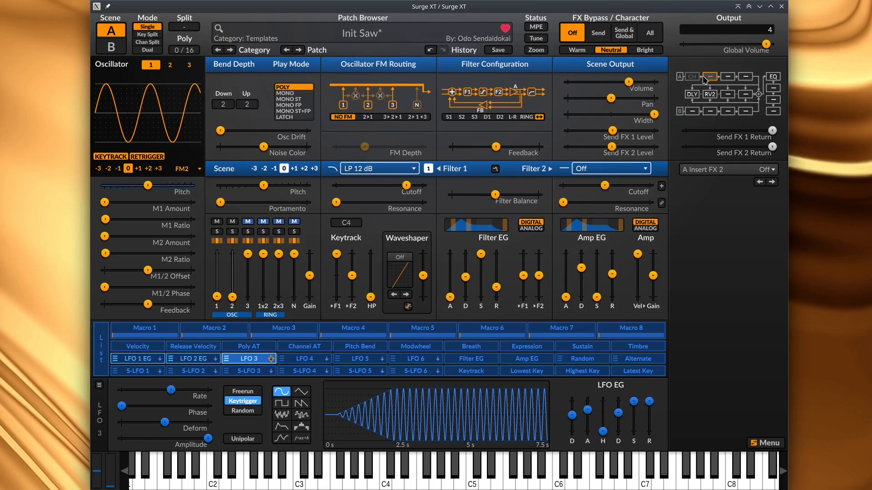
{"action": "left_click", "coordinate": [711, 171]}
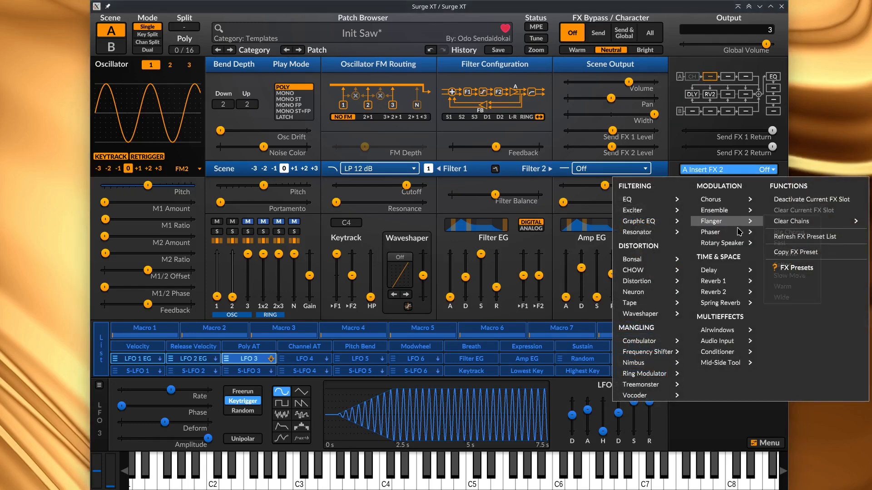
{"action": "mouse_move", "coordinate": [753, 221]}
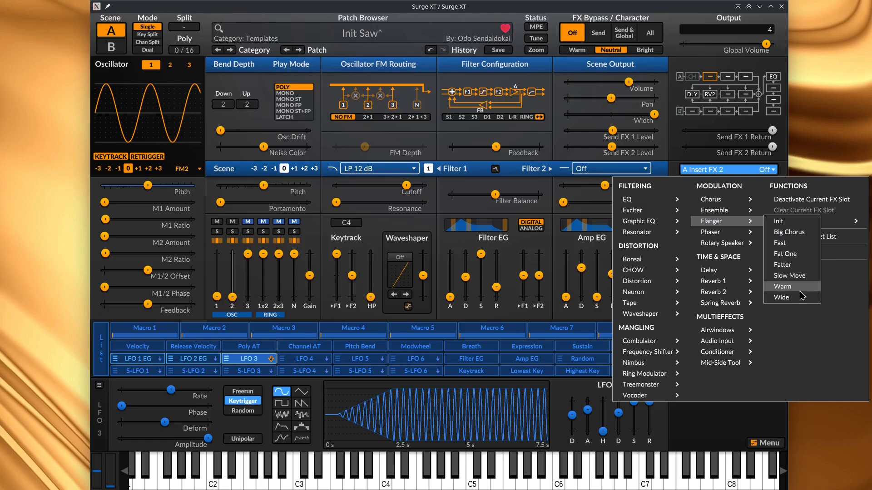
{"action": "left_click", "coordinate": [782, 297]}
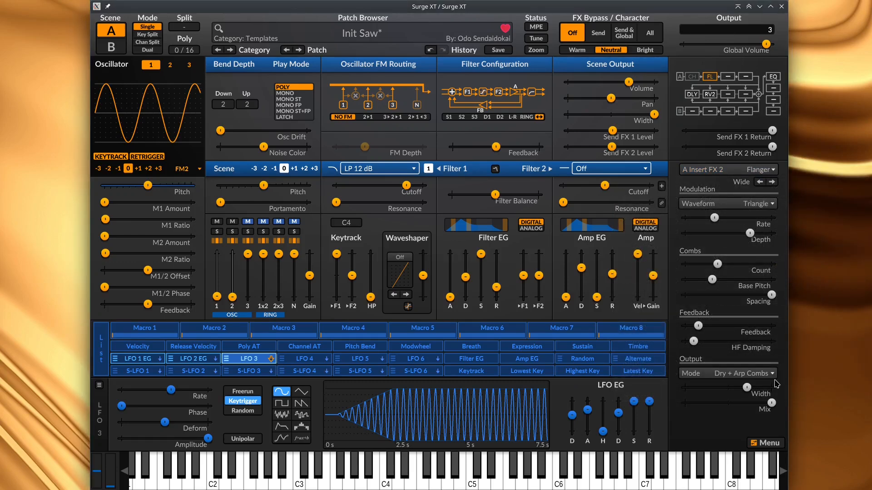
{"action": "left_click_drag", "start_coordinate": [771, 402], "coordinate": [810, 390]}
Load the Init Rotary Speaker into A Insert FX 3, raising Horn Rate slightly above the middle and Rotor Rate to about the middle
{"action": "left_click", "coordinate": [726, 80]}
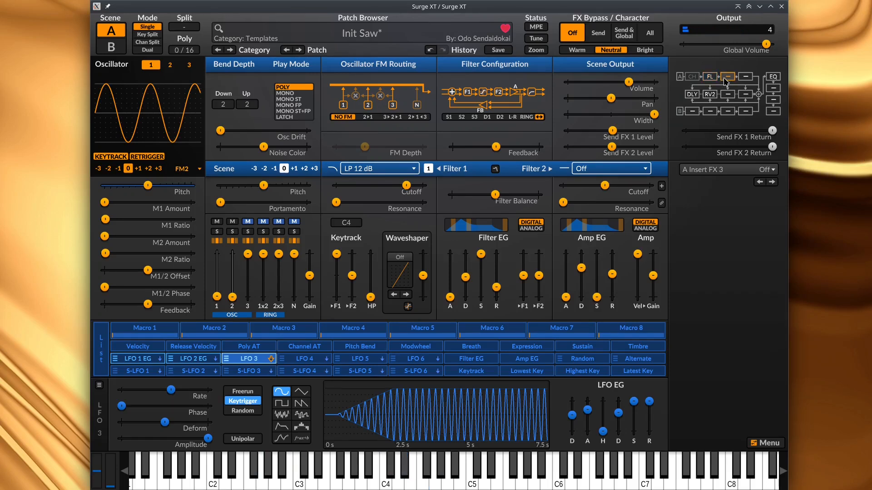
{"action": "left_click", "coordinate": [732, 170]}
{"action": "mouse_move", "coordinate": [731, 234]}
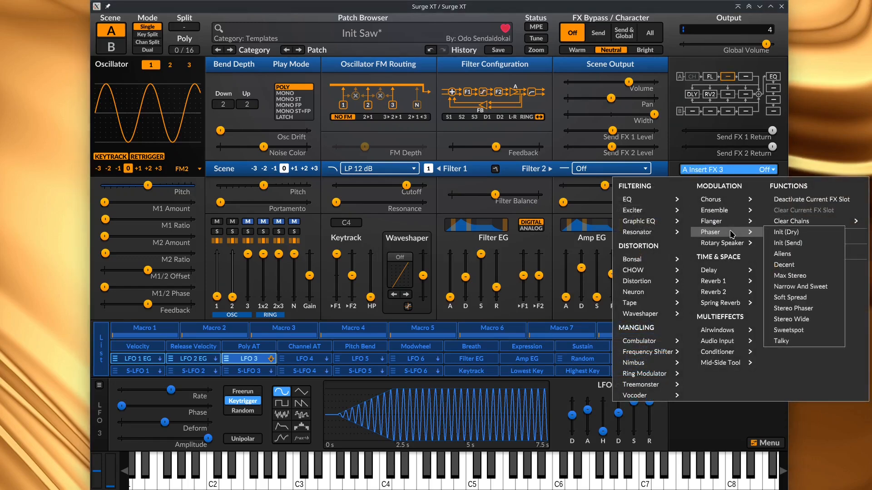
{"action": "mouse_move", "coordinate": [730, 249]}
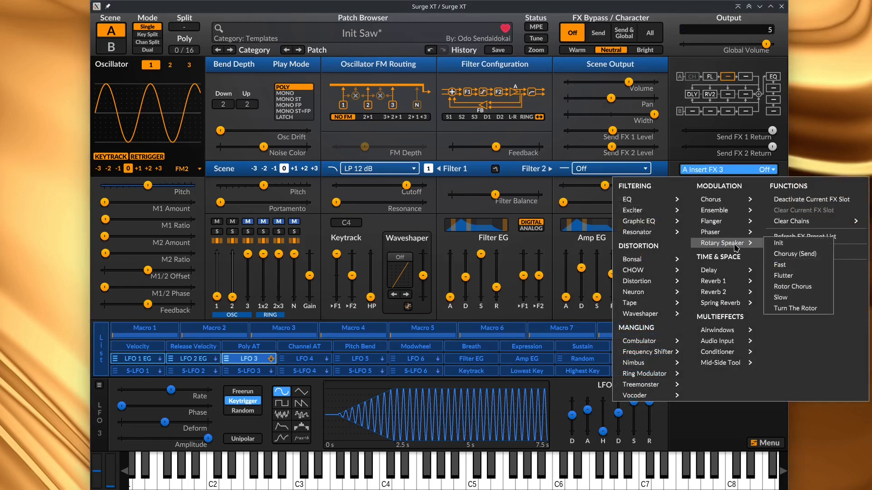
{"action": "left_click", "coordinate": [783, 245]}
{"action": "mouse_move", "coordinate": [771, 356]}
{"action": "left_mouse_down"}
{"action": "mouse_move", "coordinate": [759, 357]}
{"action": "mouse_move", "coordinate": [771, 356]}
{"action": "left_mouse_up"}
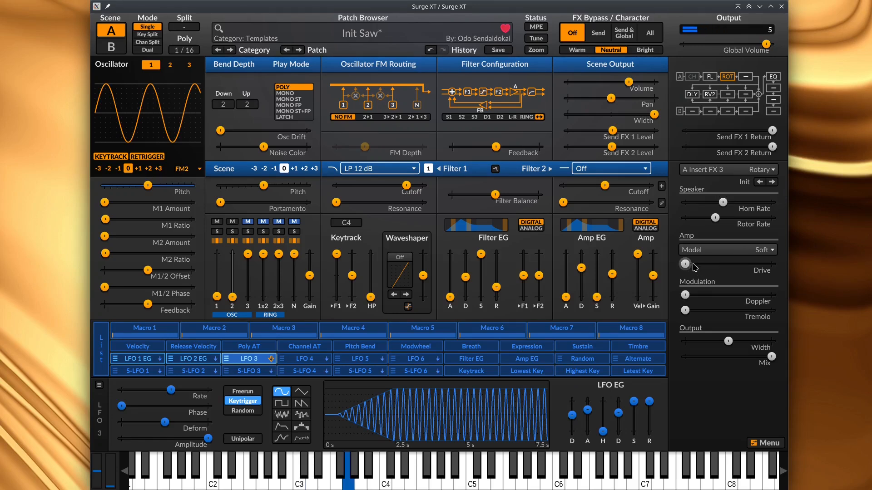
{"action": "mouse_move", "coordinate": [723, 202]}
{"action": "left_mouse_down"}
{"action": "mouse_move", "coordinate": [704, 202]}
{"action": "mouse_move", "coordinate": [738, 202]}
{"action": "mouse_move", "coordinate": [723, 217]}
{"action": "mouse_move", "coordinate": [759, 217]}
{"action": "mouse_move", "coordinate": [729, 217]}
{"action": "left_mouse_up"}
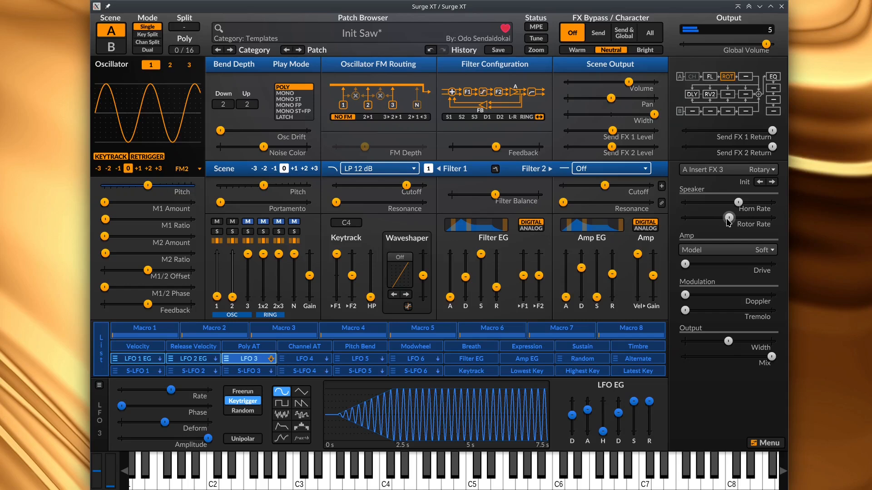
Lower Filter 1's Cutoff to slightly below the middle of its range, leaving modulation editing off
{"action": "left_click", "coordinate": [424, 349]}
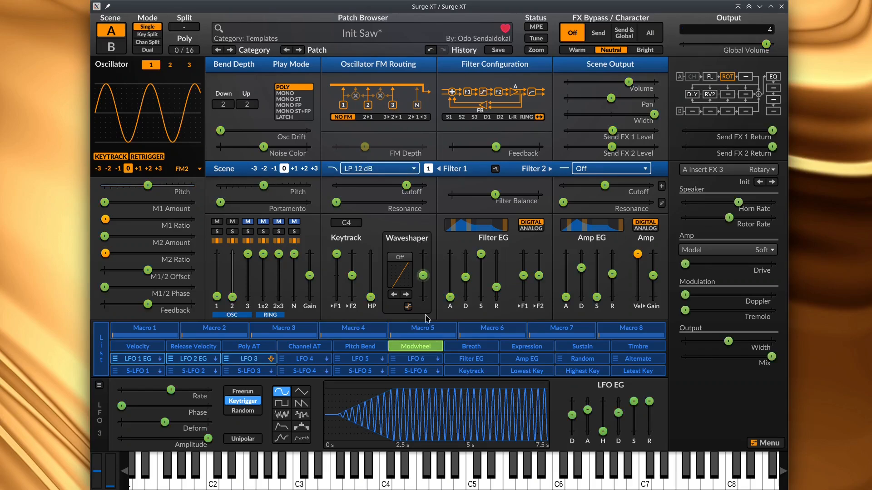
{"action": "left_click", "coordinate": [425, 347]}
{"action": "left_click_drag", "start_coordinate": [408, 186], "coordinate": [342, 194]}
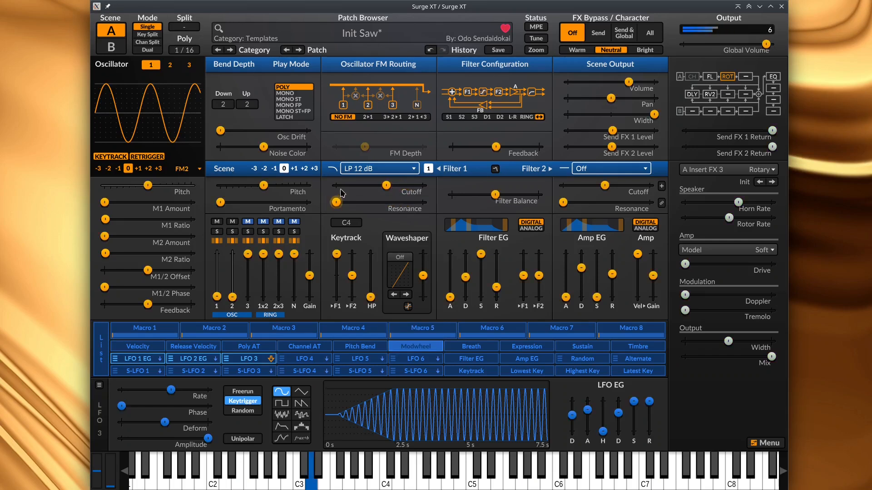
{"action": "mouse_move", "coordinate": [353, 198]}
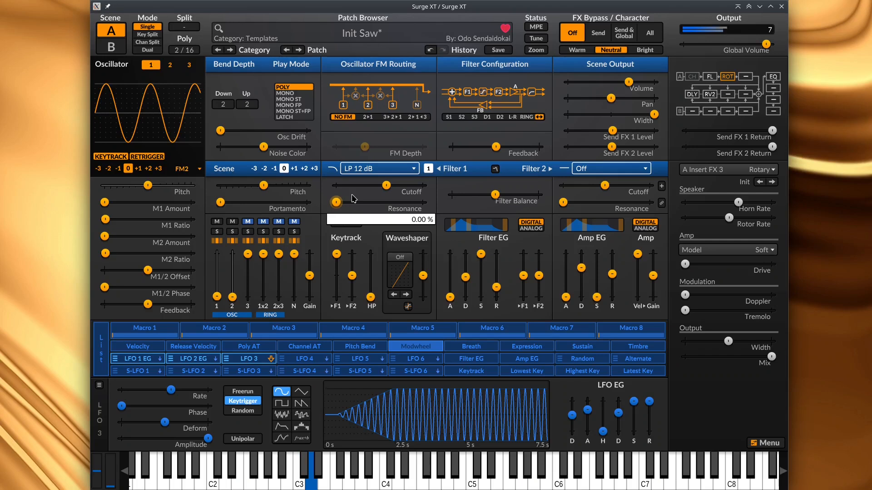
{"action": "left_click_drag", "start_coordinate": [386, 185], "coordinate": [378, 186]}
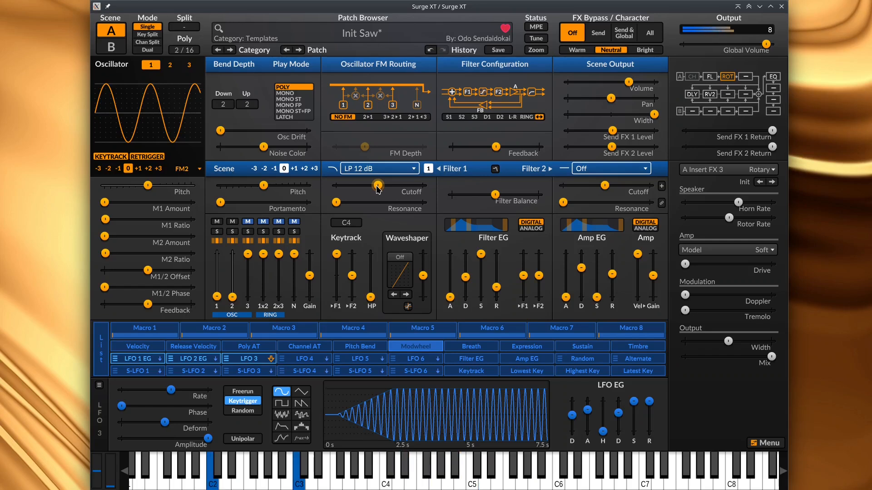
Assign the Modwheel to Filter 1's Cutoff with a depth reaching almost to maximum, and try out the modulation wheel
{"action": "left_click", "coordinate": [430, 348]}
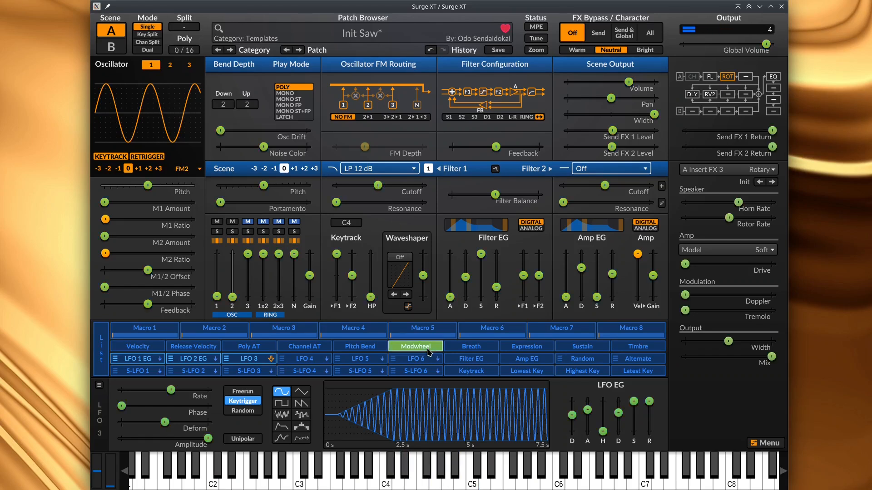
{"action": "left_click_drag", "start_coordinate": [378, 185], "coordinate": [422, 185]}
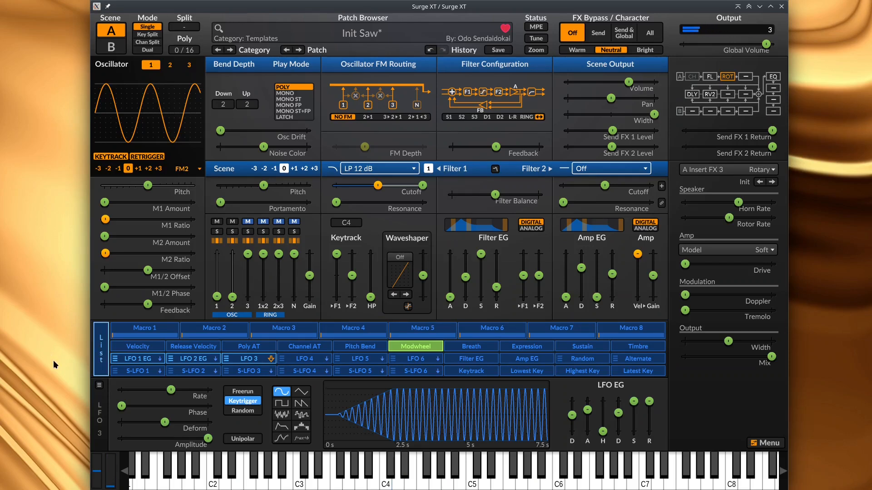
{"action": "left_click", "coordinate": [108, 476]}
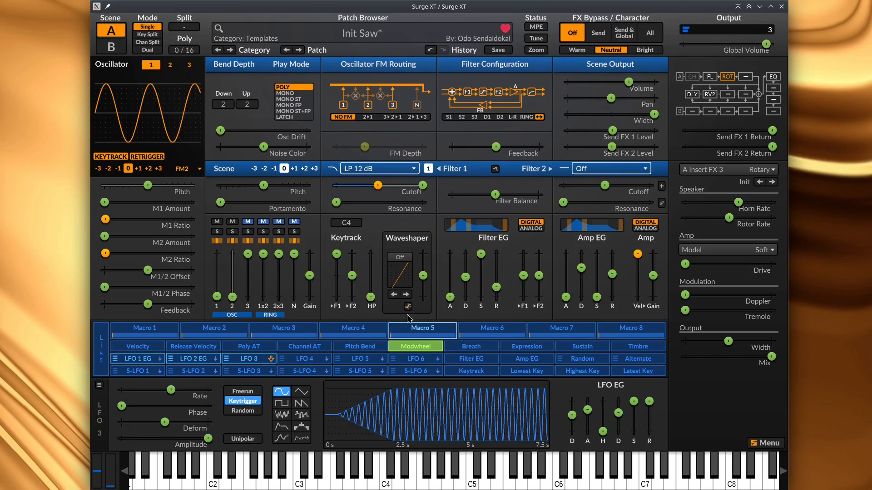
{"action": "mouse_move", "coordinate": [397, 185]}
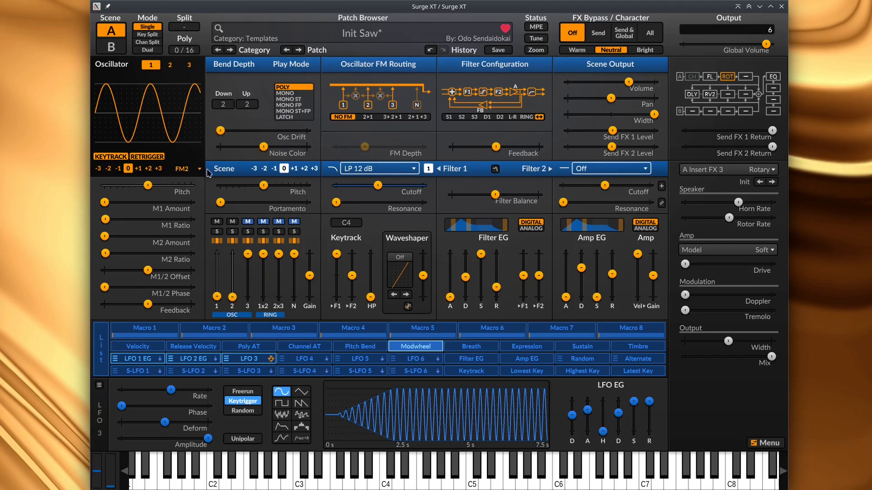
{"action": "left_click", "coordinate": [190, 171]}
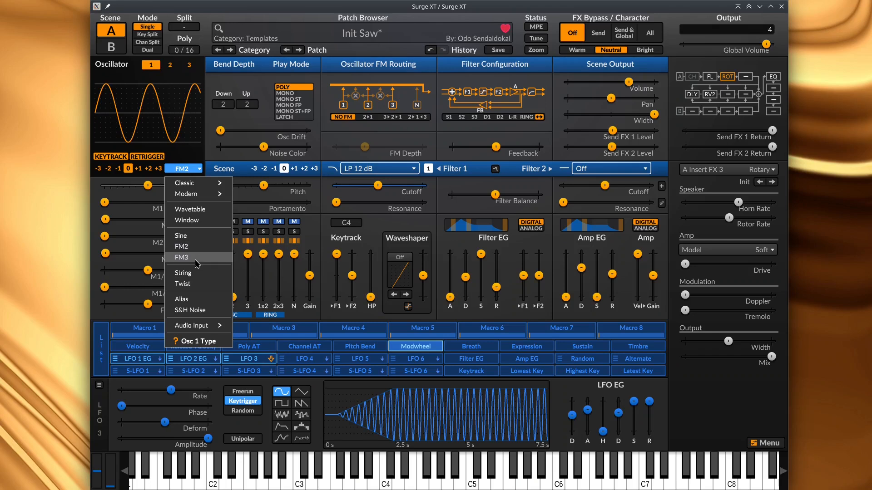
{"action": "left_click", "coordinate": [97, 239]}
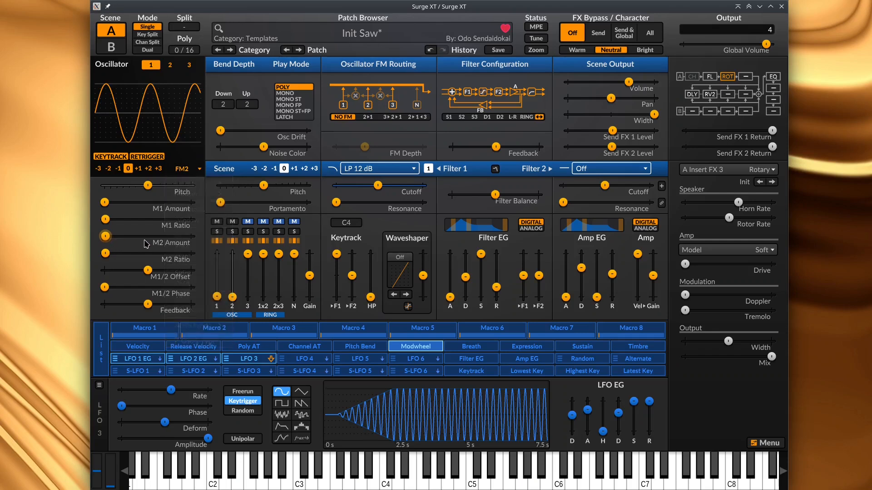
{"action": "mouse_move", "coordinate": [105, 219]}
{"action": "left_mouse_down"}
{"action": "mouse_move", "coordinate": [114, 220]}
{"action": "mouse_move", "coordinate": [103, 220]}
{"action": "left_mouse_up"}
{"action": "mouse_move", "coordinate": [149, 307]}
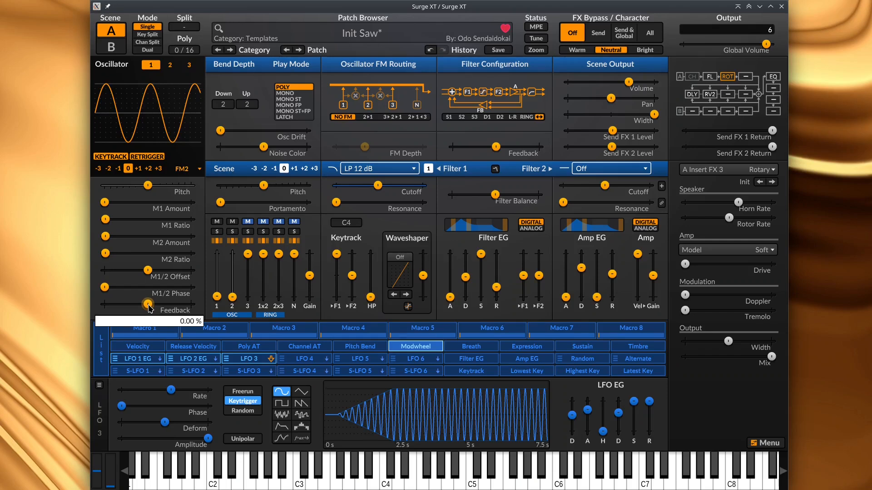